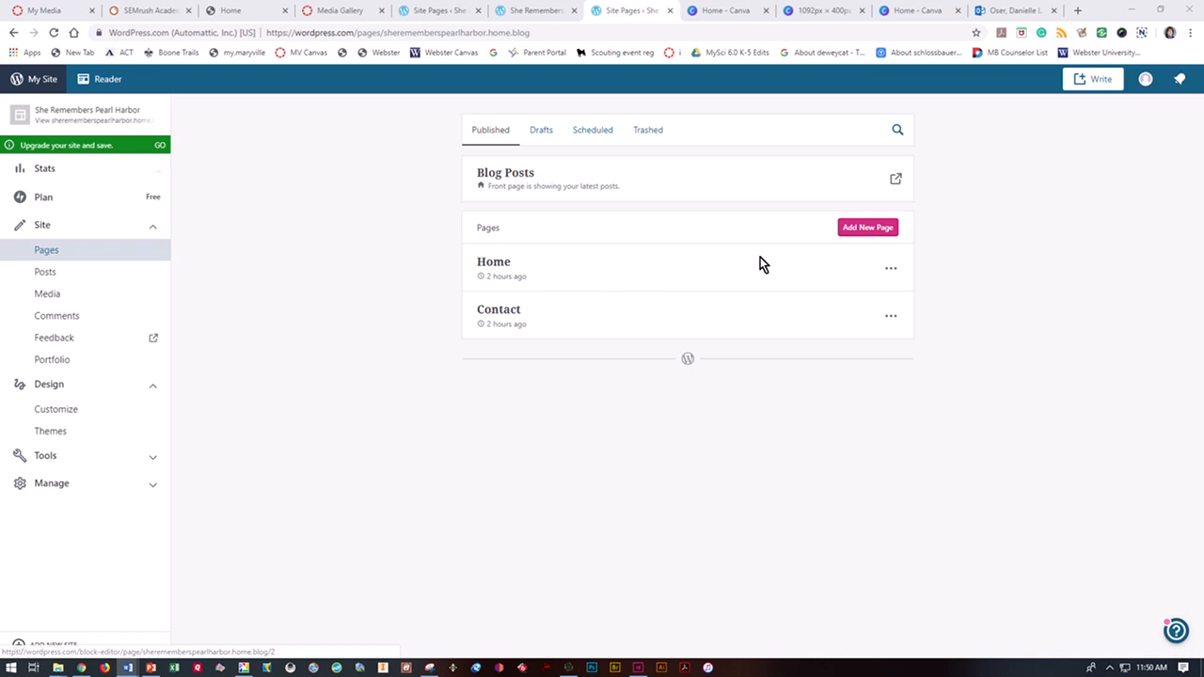
- Add a new page titled "About" and start its first body paragraph
left_click(871, 228)
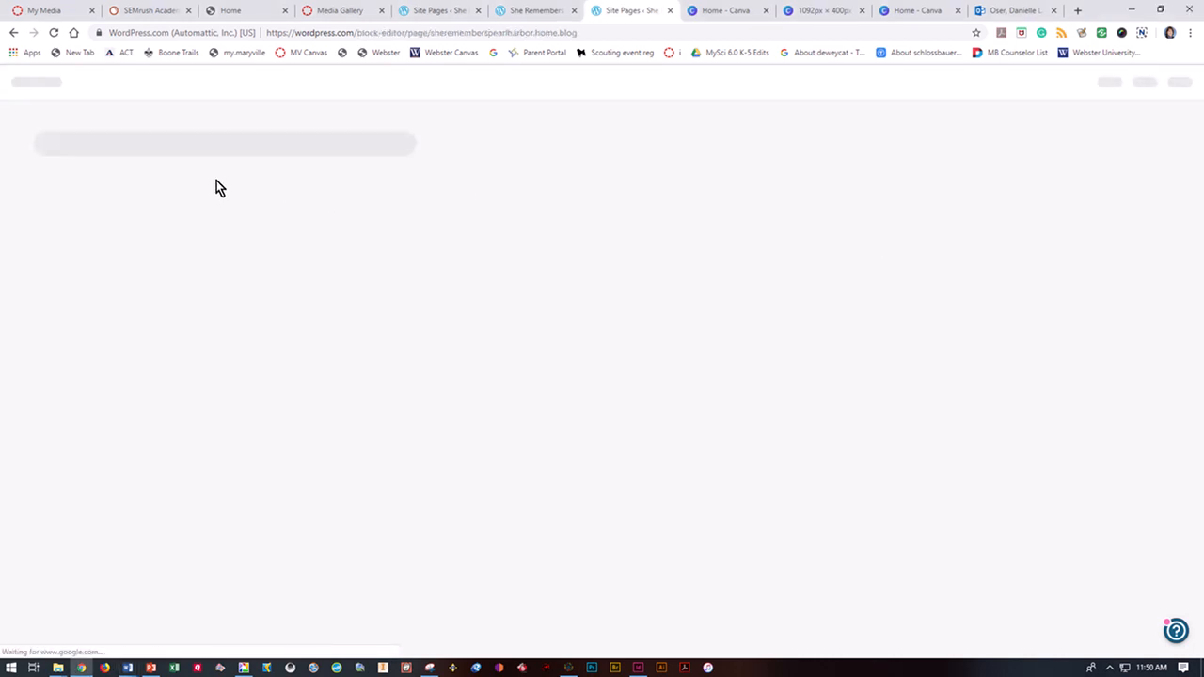
type("About")
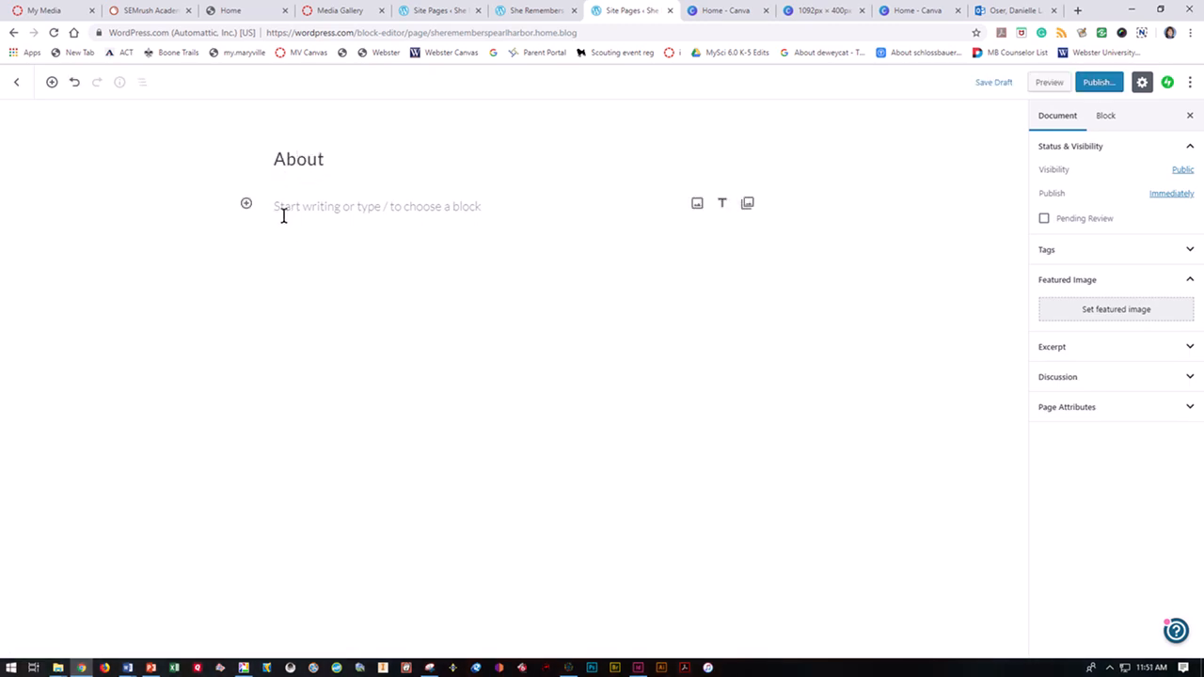
left_click(284, 215)
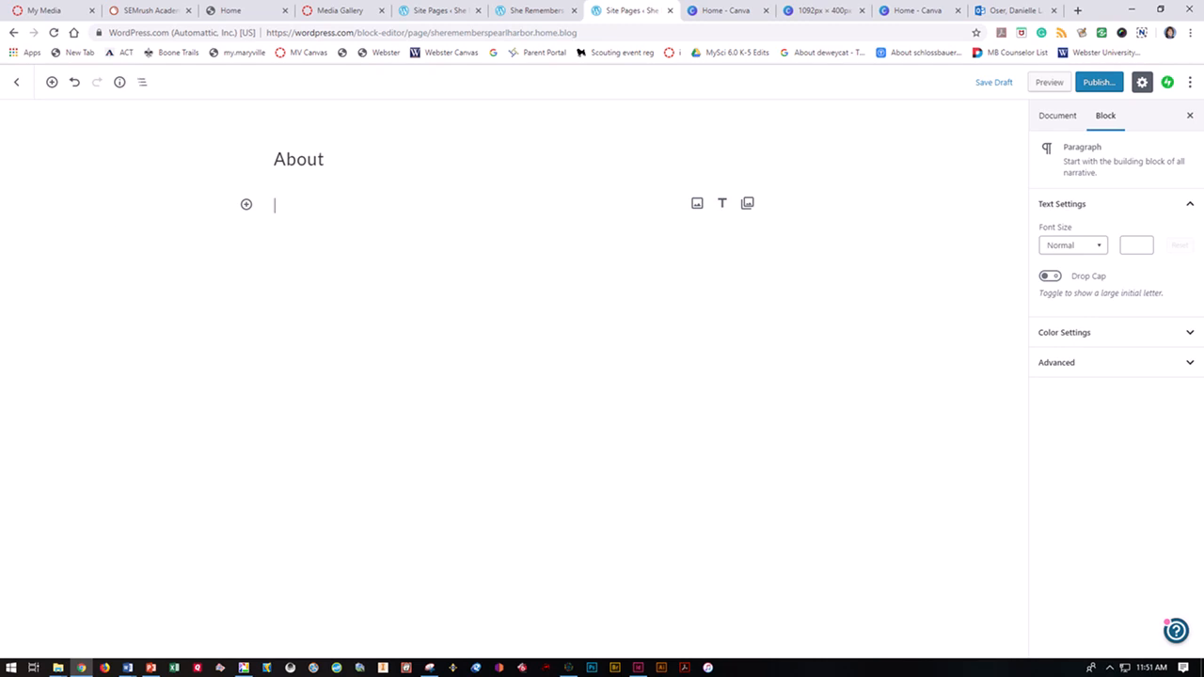
- Copy the Introduction heading and its three paragraphs from WP Home Sample.docx in Word and paste them into the About page body
left_click_drag(0, 36, 610, 70)
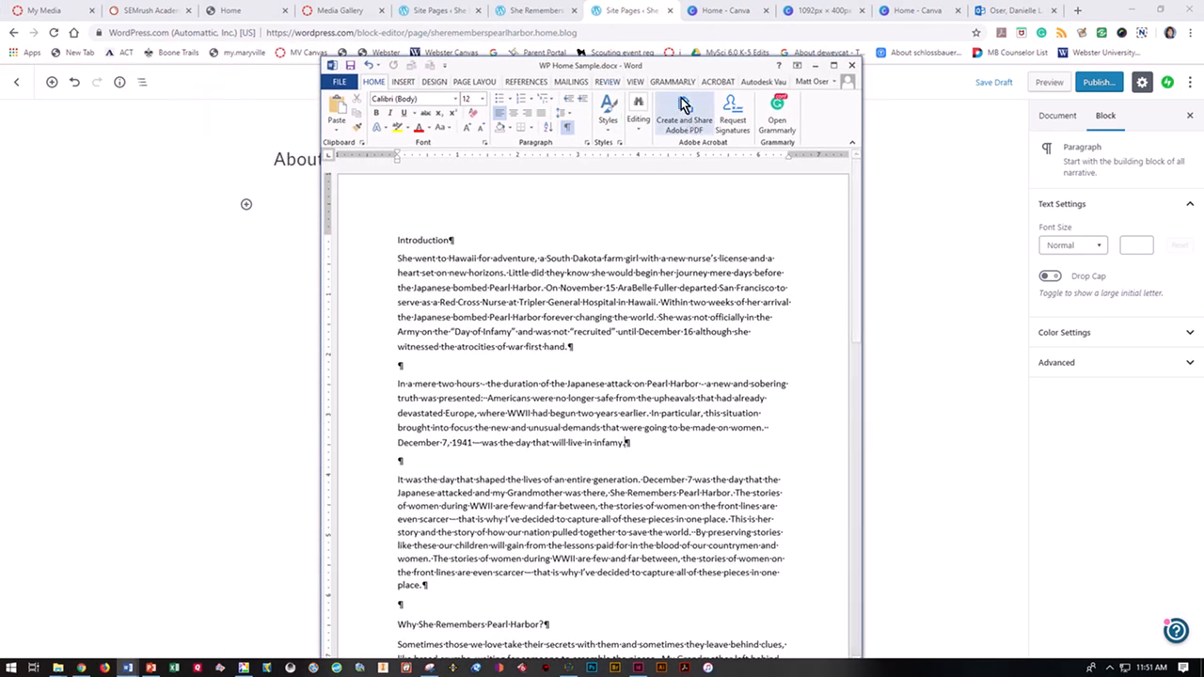
left_click_drag(686, 65, 701, 12)
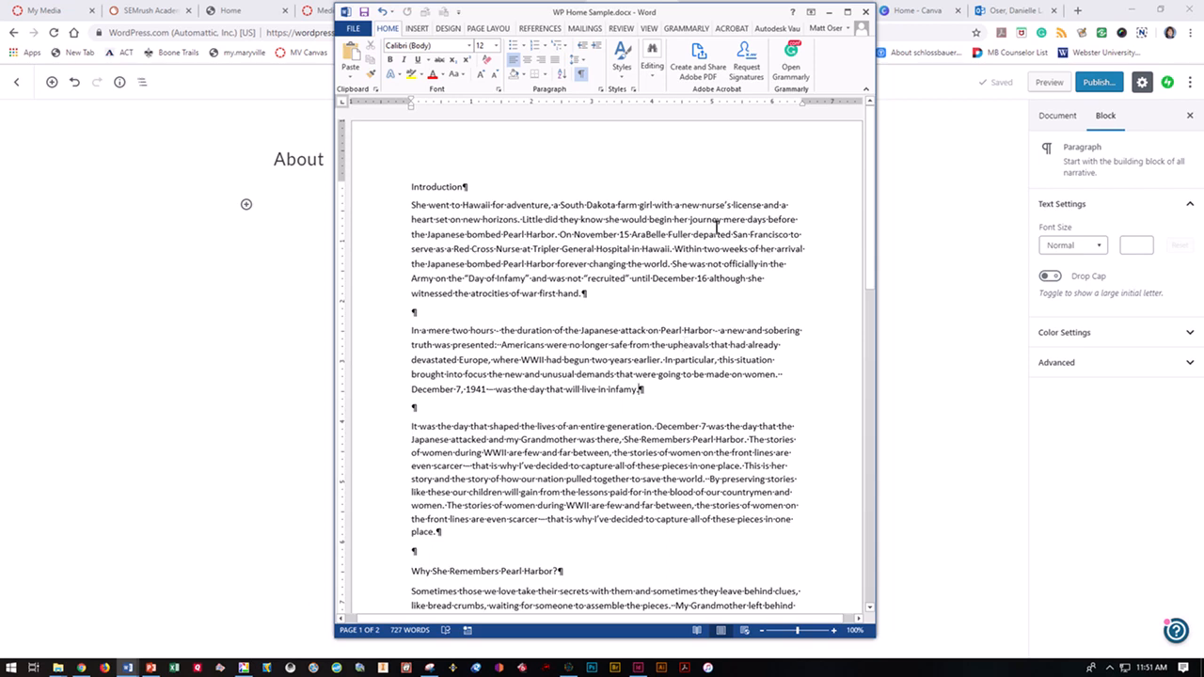
left_click(848, 14)
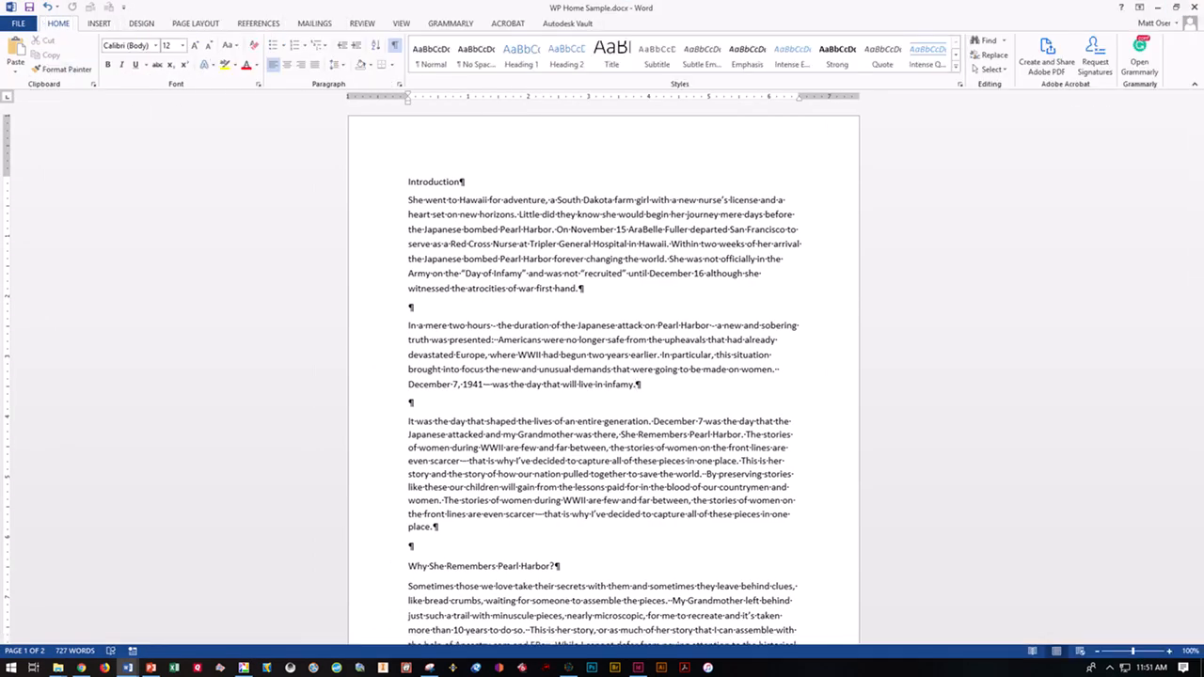
left_click(511, 382)
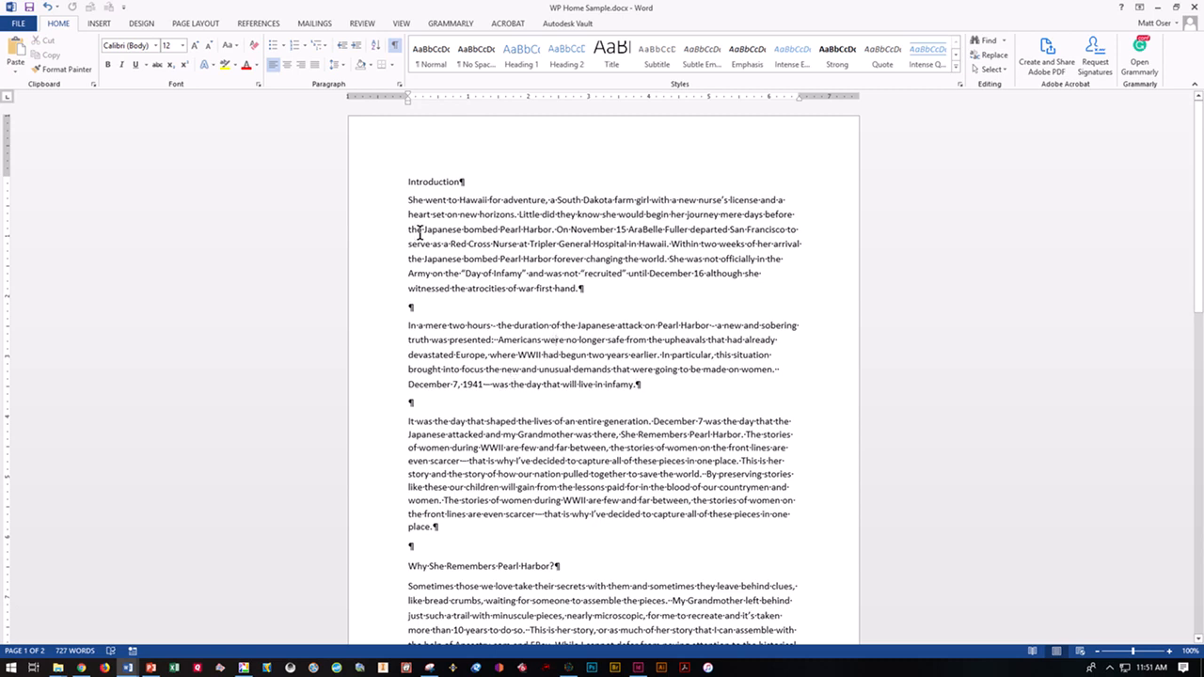
left_click_drag(409, 183, 551, 538)
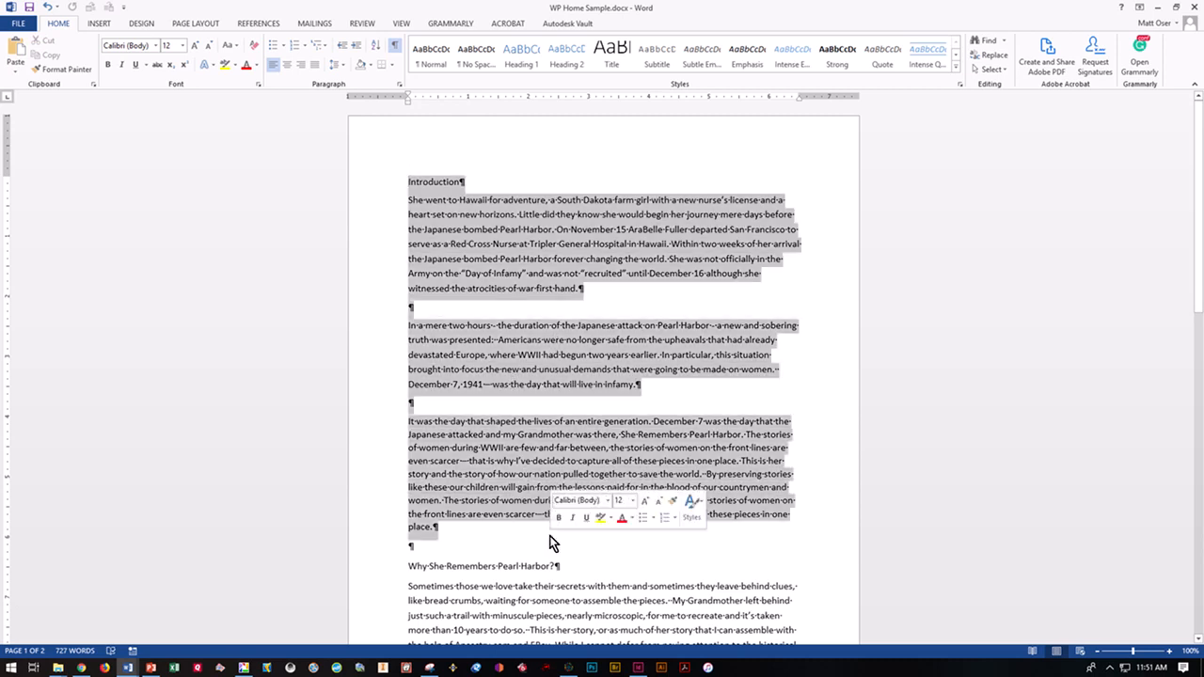
left_click(1158, 7)
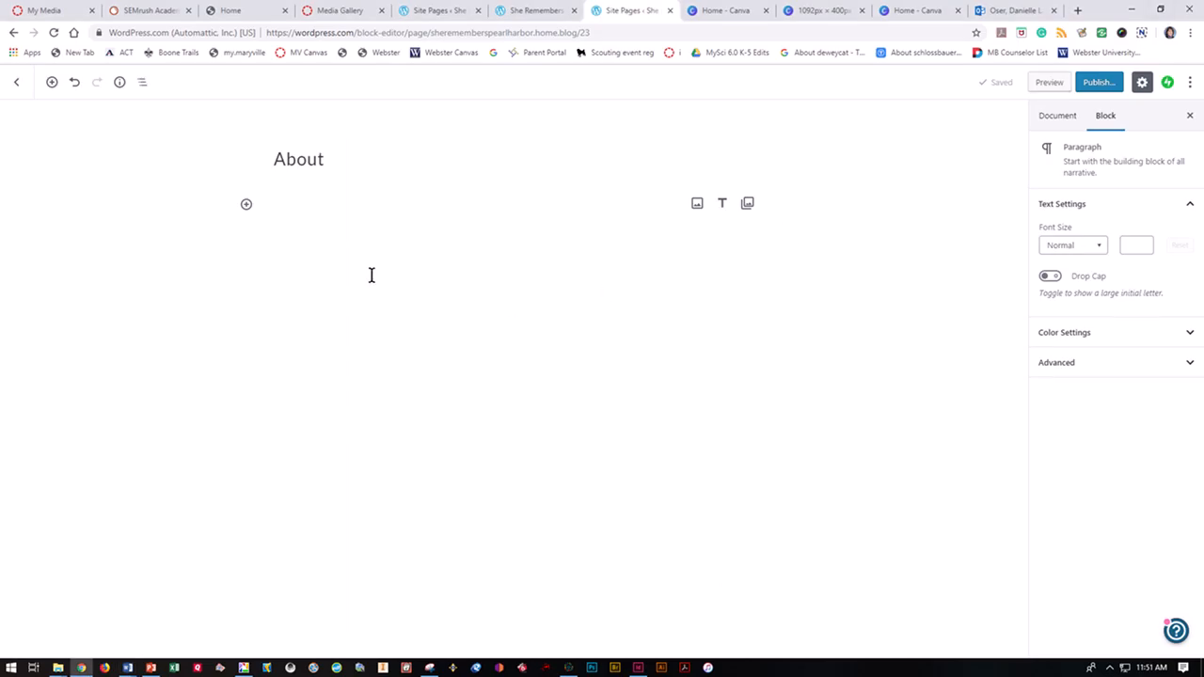
key("ctrl+v")
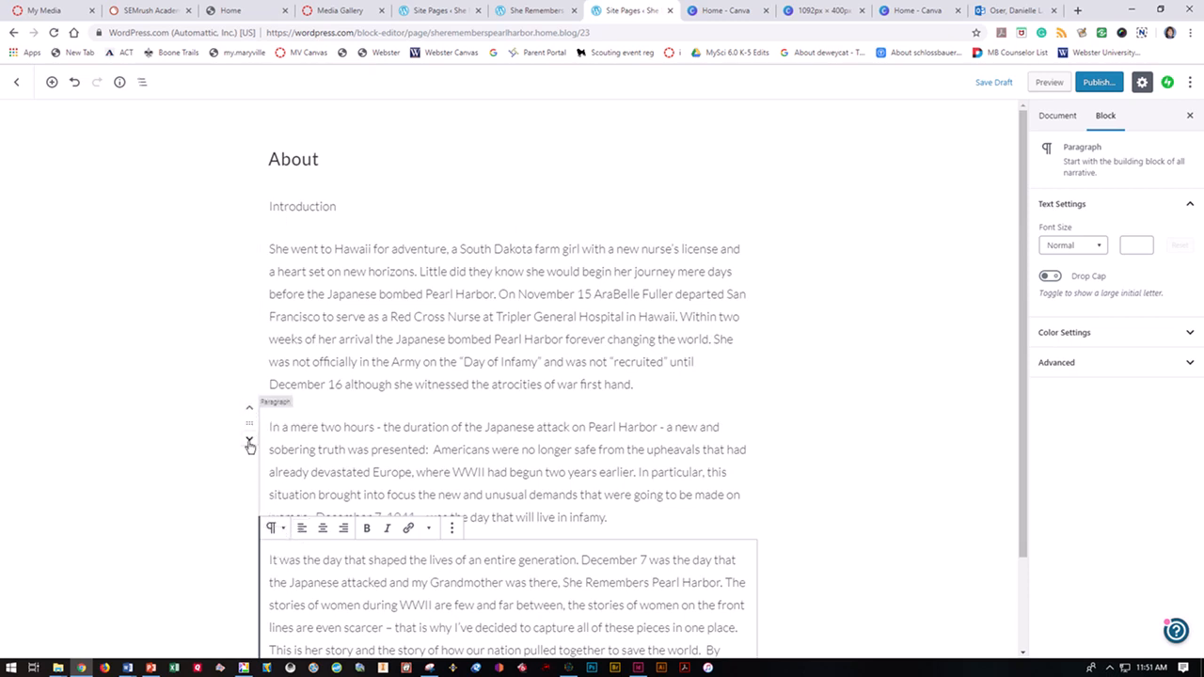
left_click(543, 378)
scroll(552, 404, "down", 1)
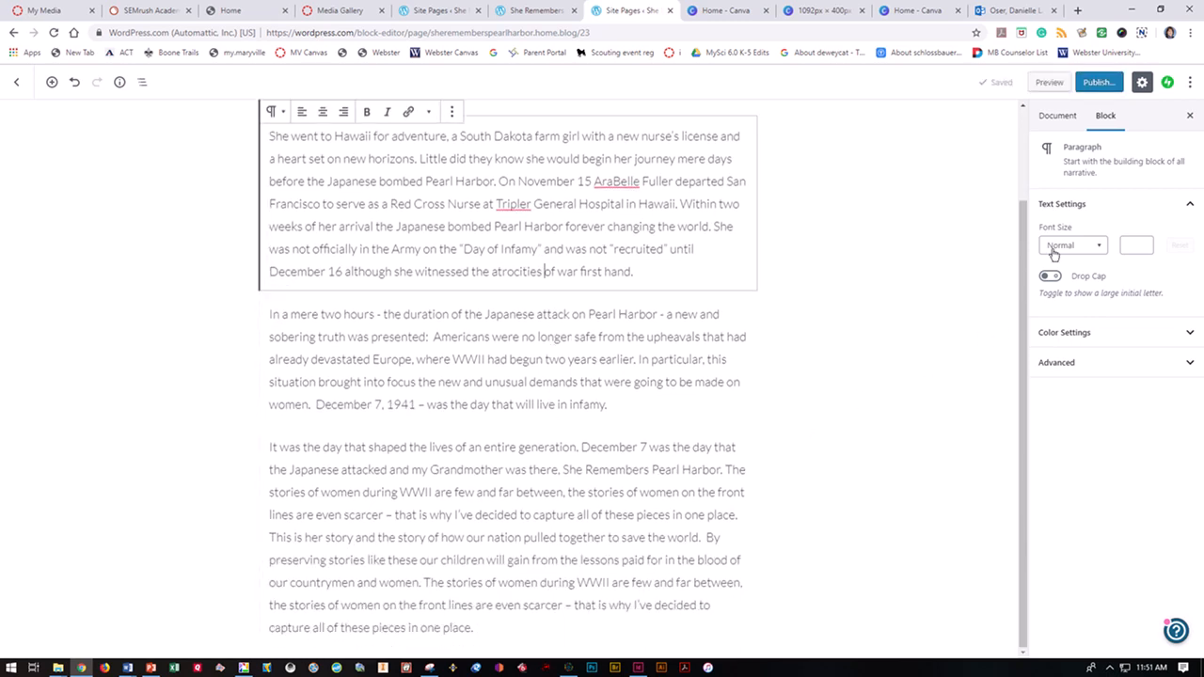
- Upload the 400px portrait photo from the subfolder of Campaign Designs and set it as the page's featured image
left_click(1060, 120)
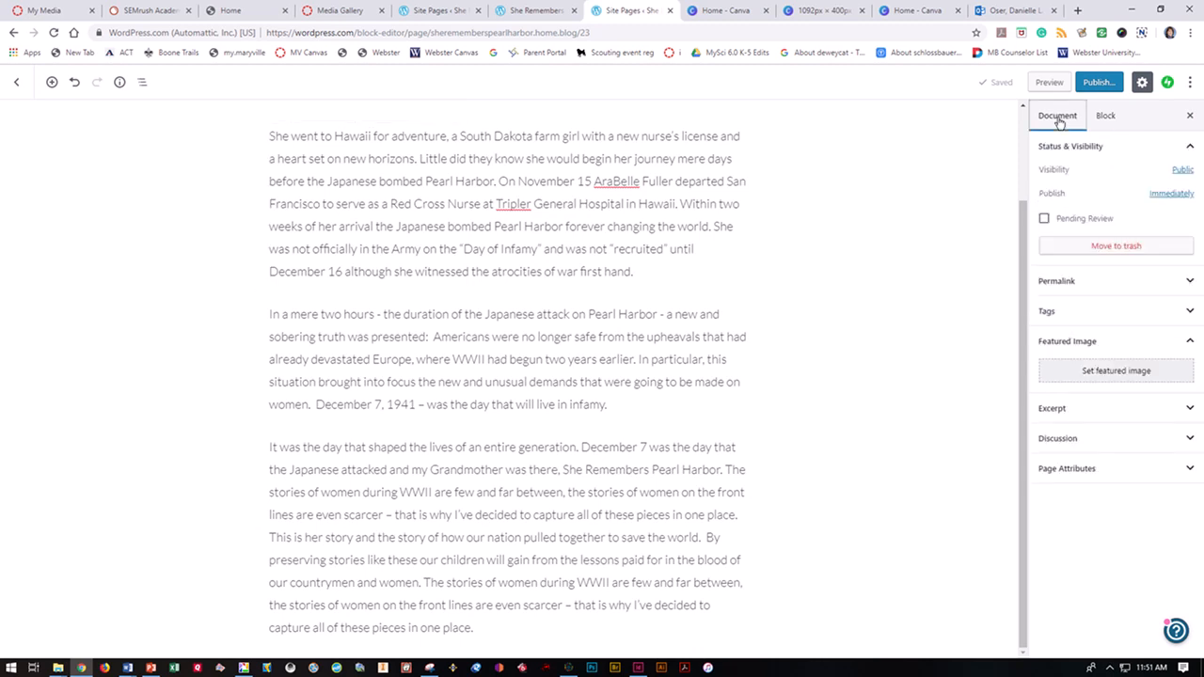
left_click(1089, 374)
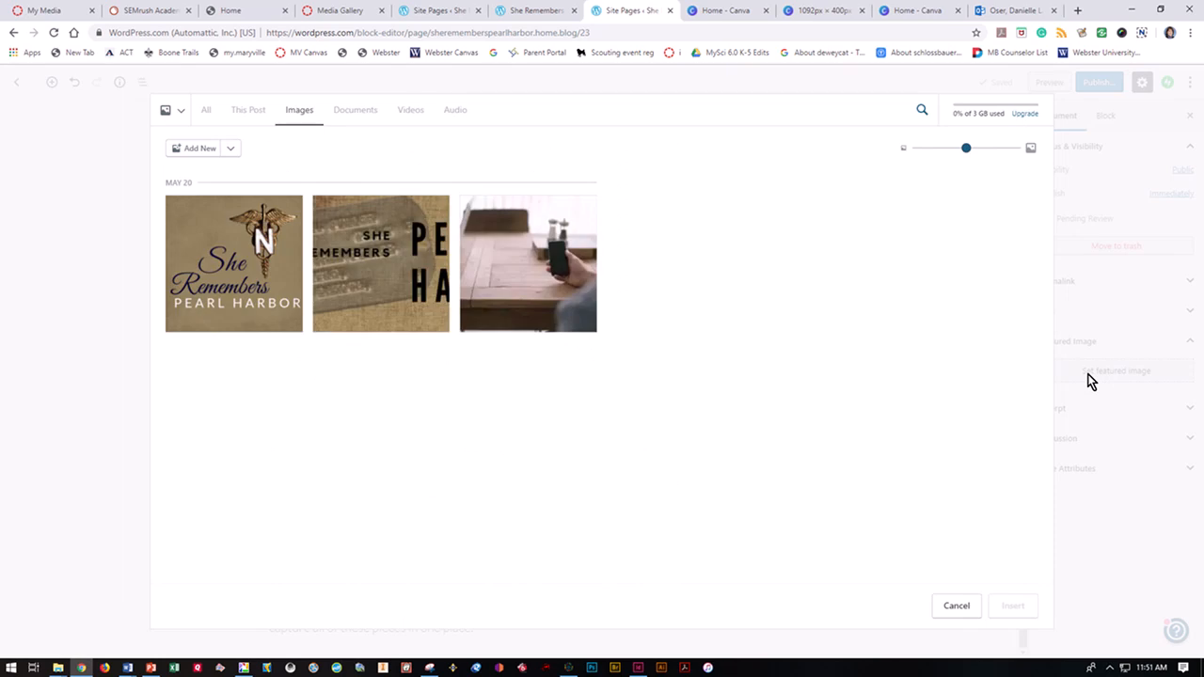
left_click(188, 151)
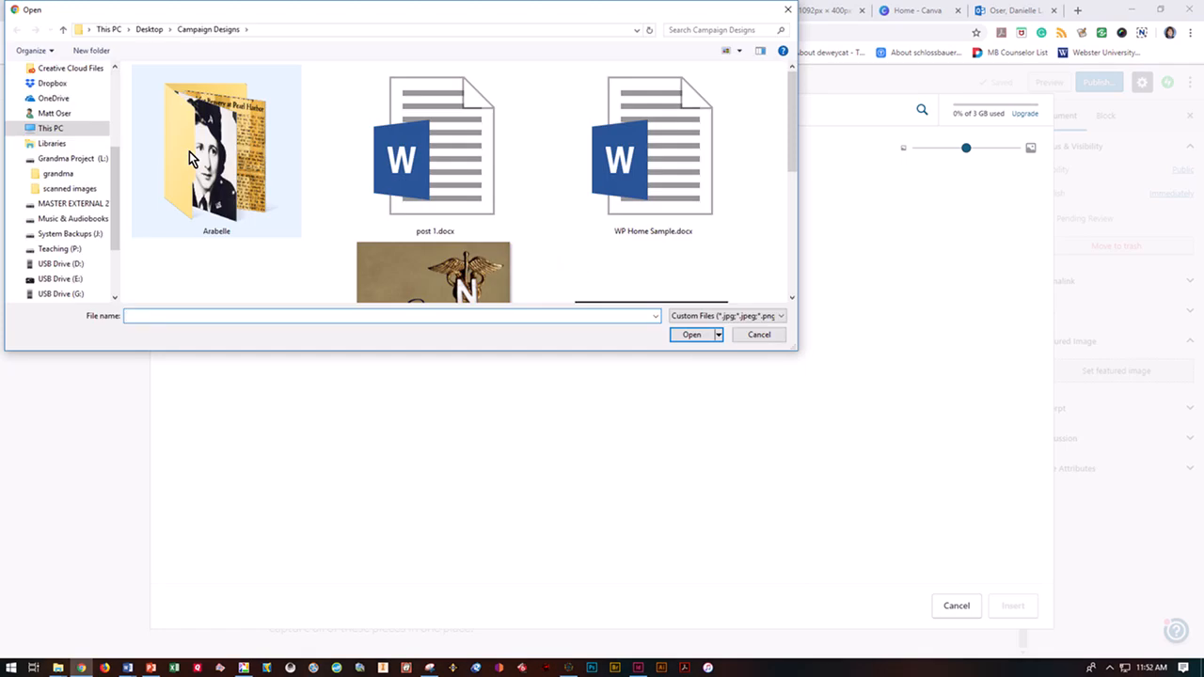
double_click(189, 152)
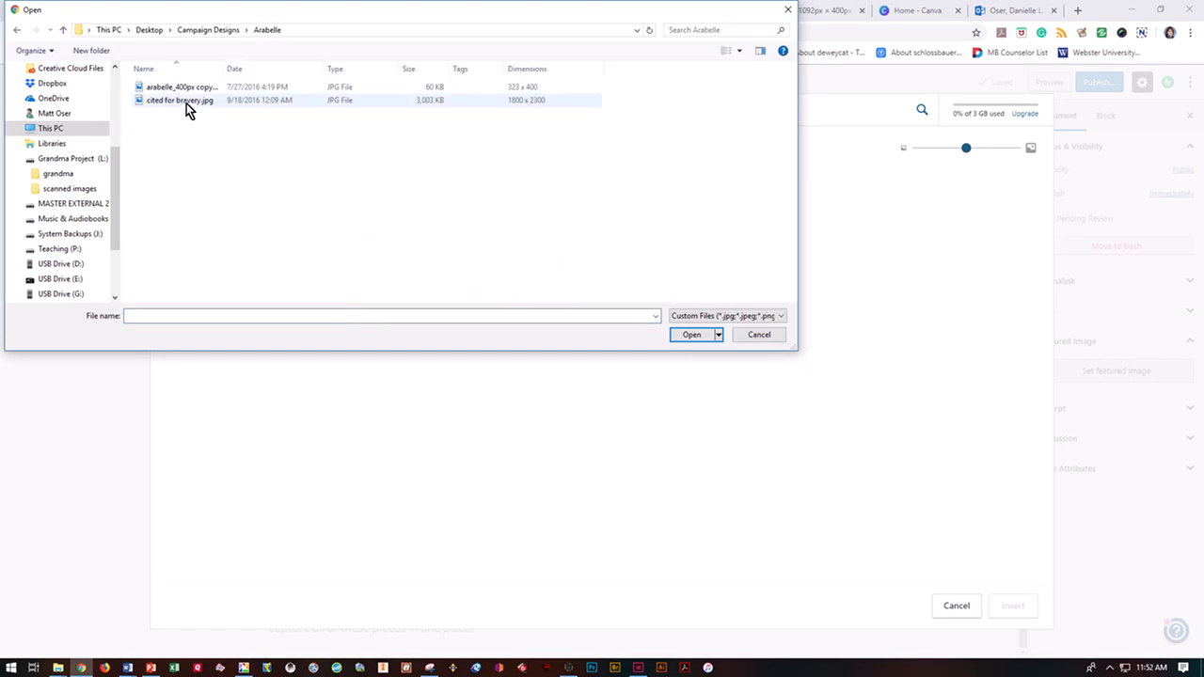
left_click(727, 51)
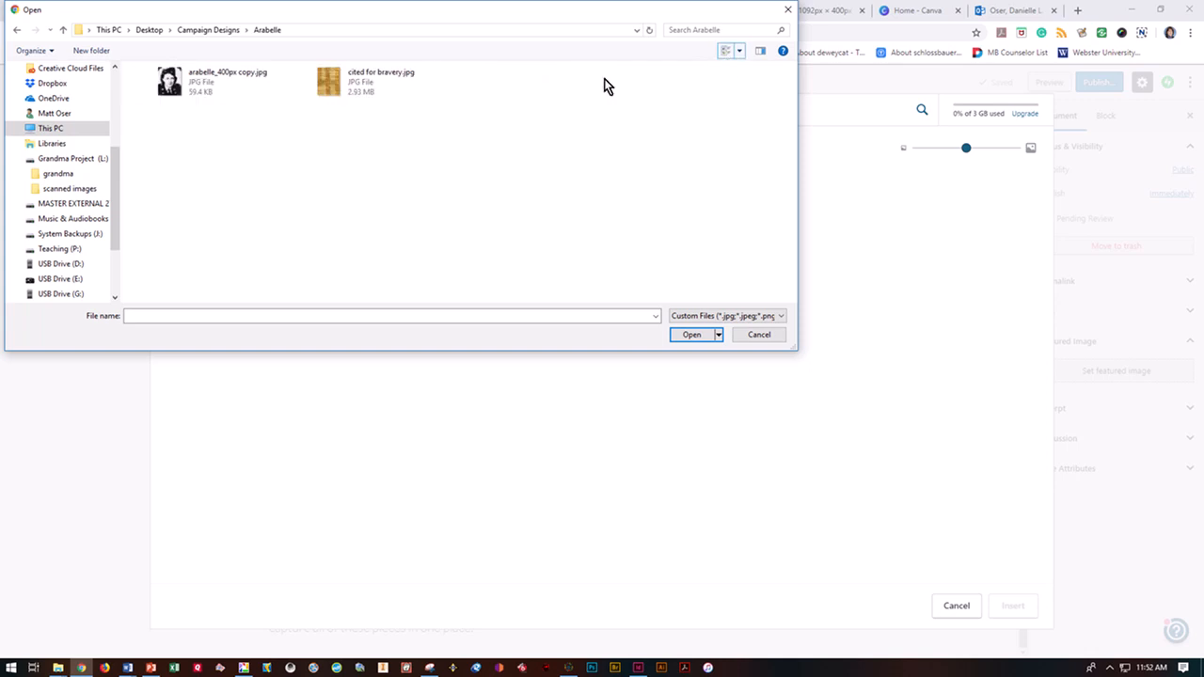
left_click(177, 92)
left_click(681, 337)
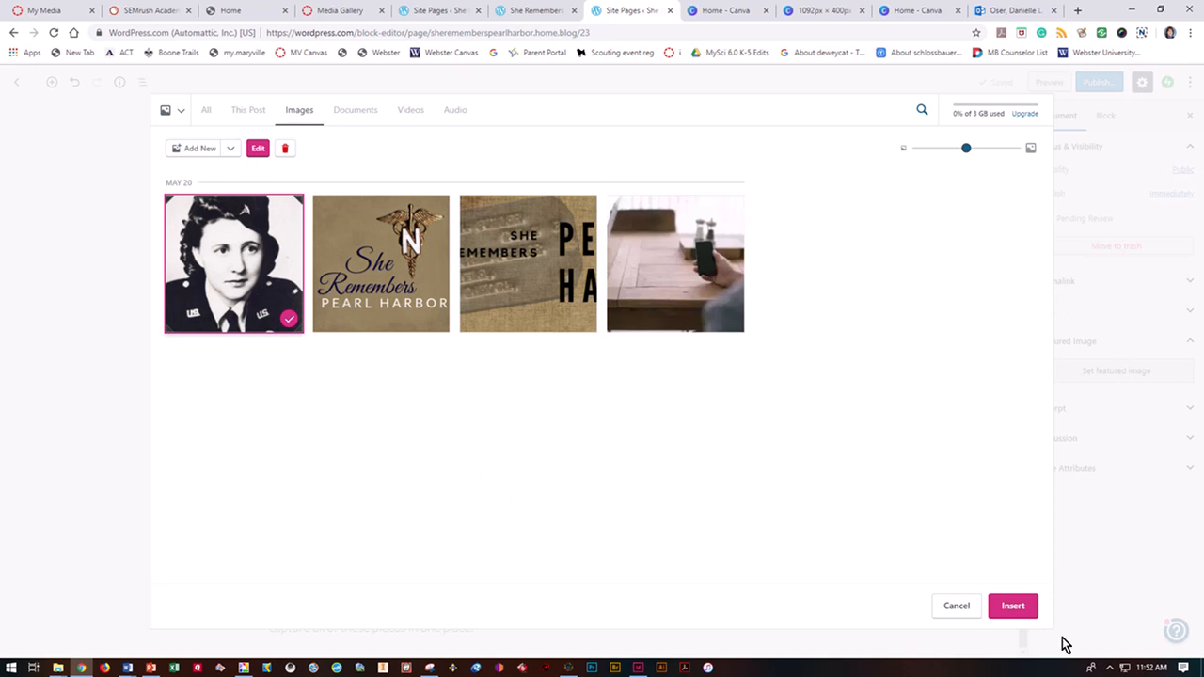
left_click(1021, 612)
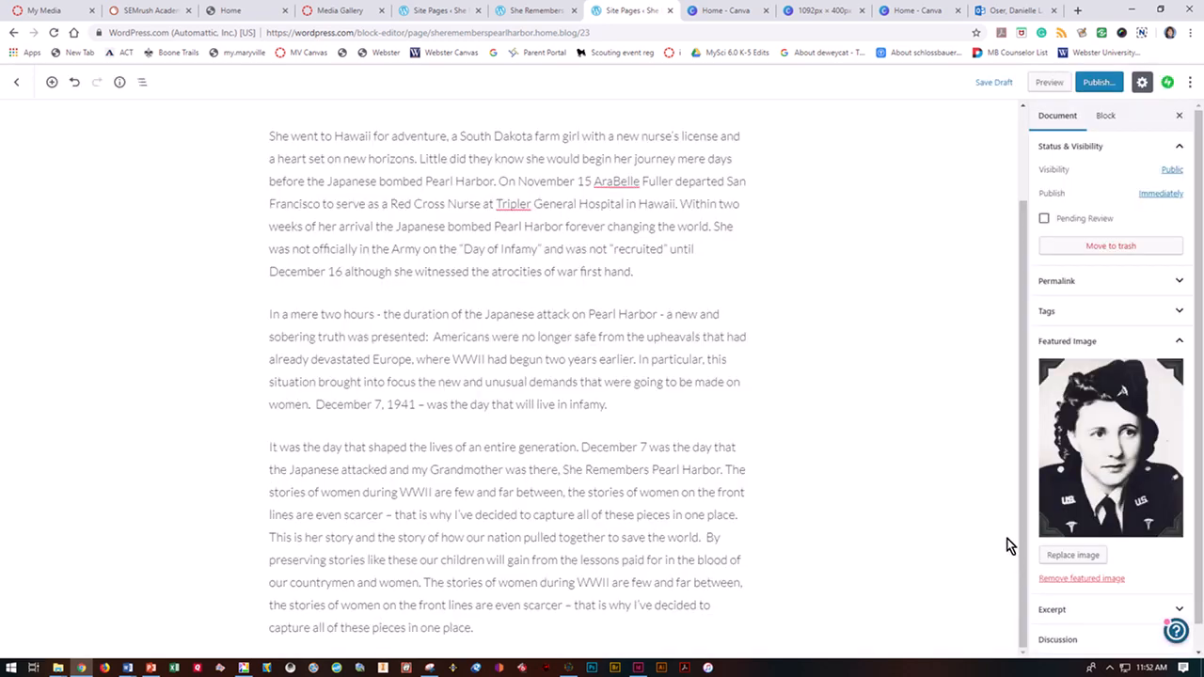
- Expand the page's excerpt settings and activate the empty excerpt field
left_click(1180, 610)
scroll(1193, 471, "down", 2)
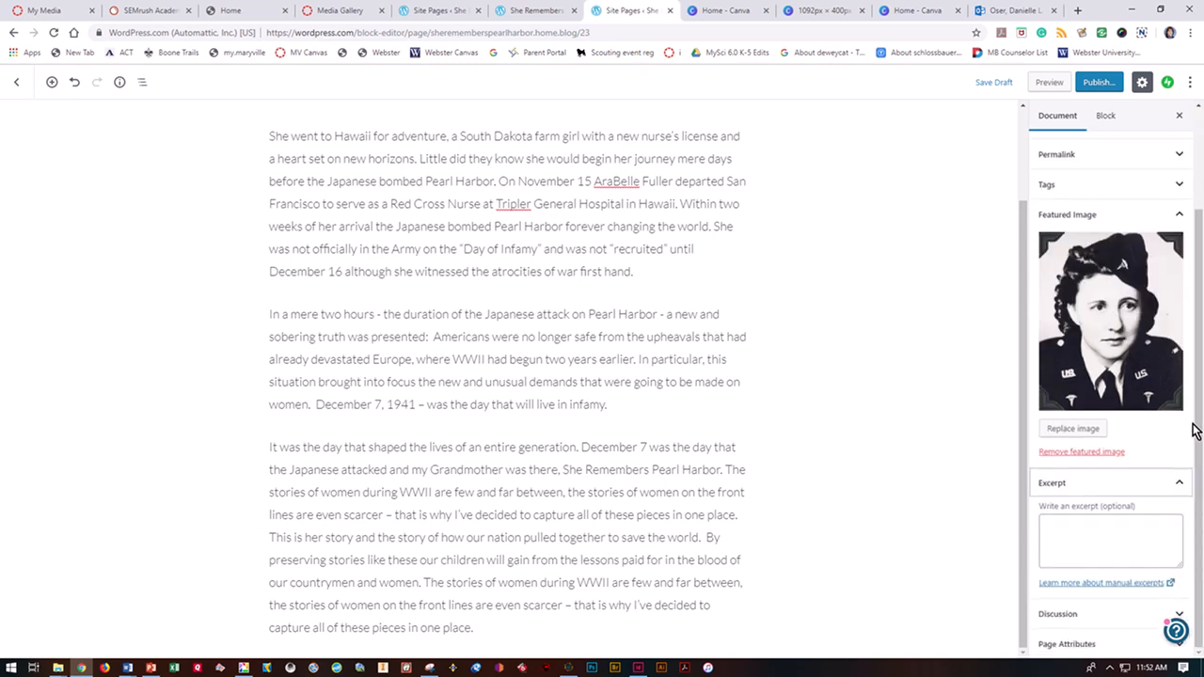
left_click(1102, 532)
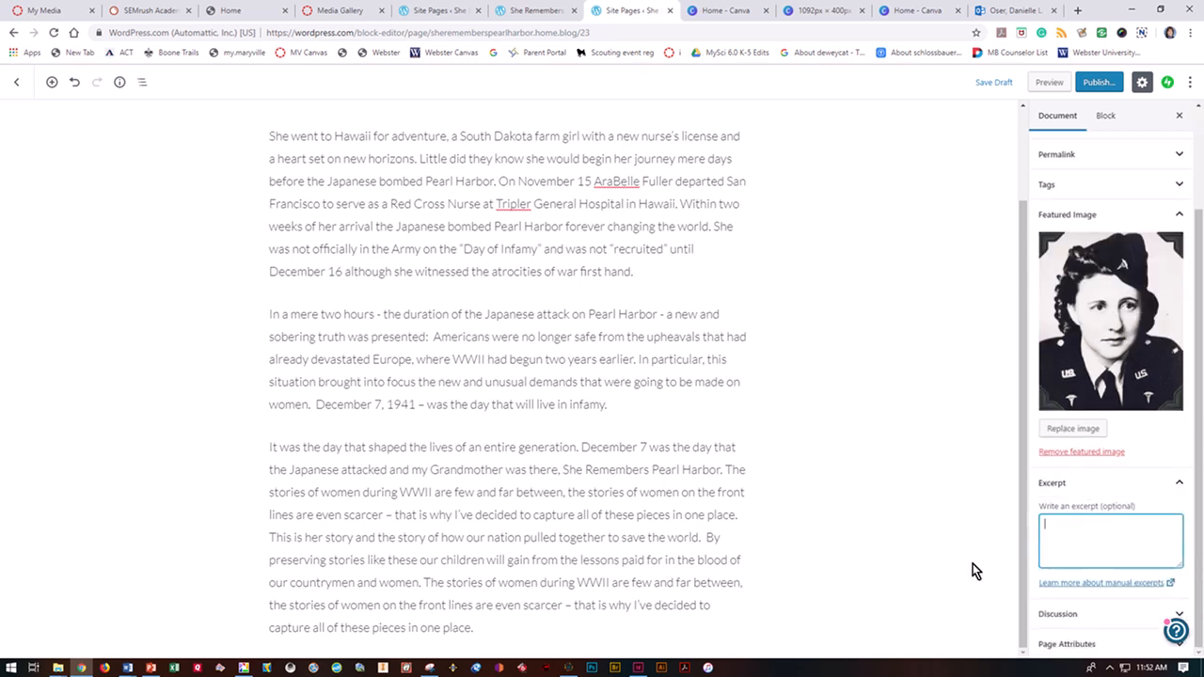
- Delete the "Introduction" line and its empty block above the first paragraph
scroll(743, 358, "up", 3)
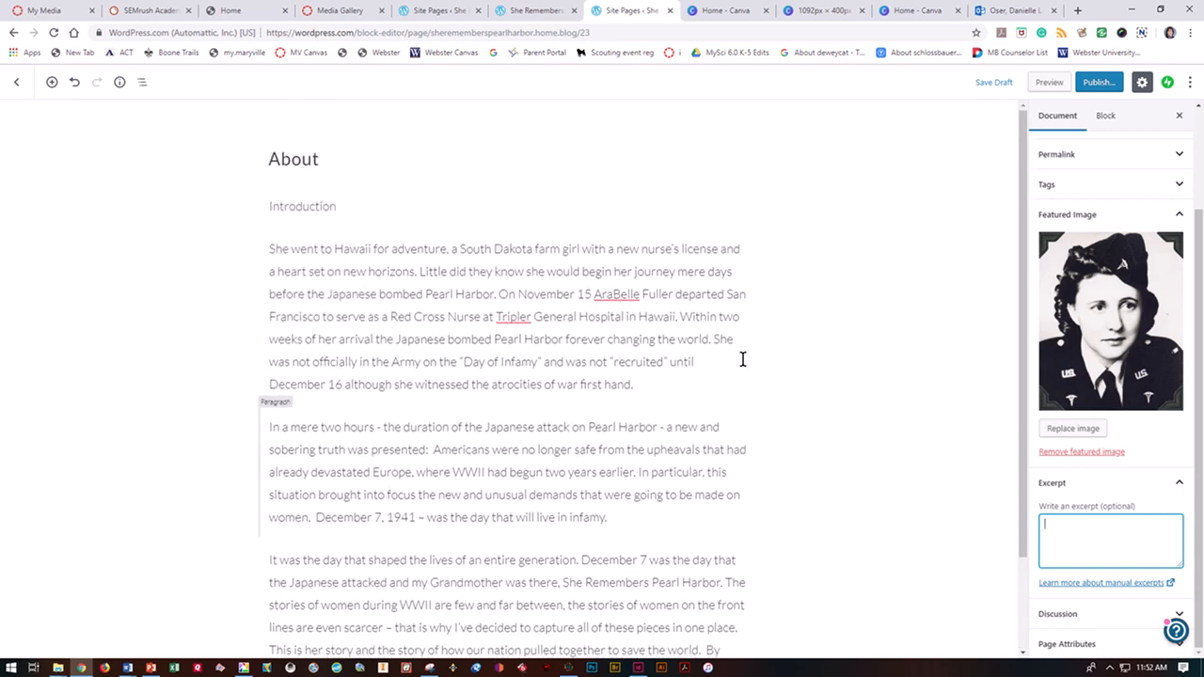
left_click_drag(354, 207, 245, 203)
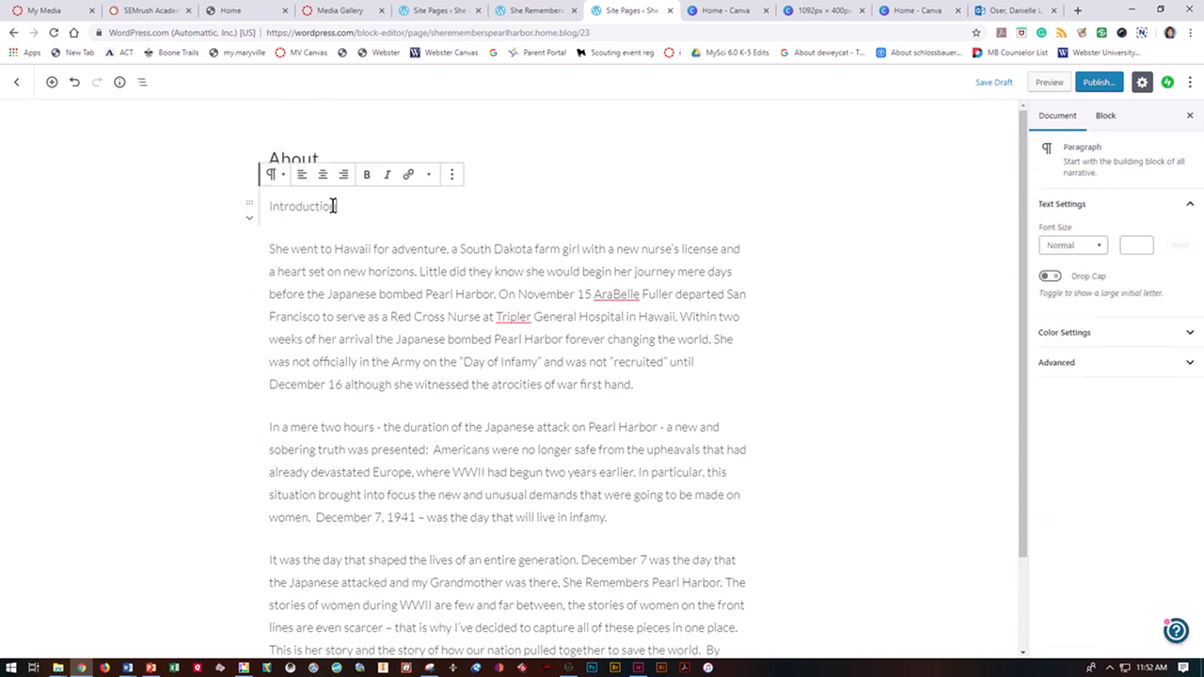
key("BackSpace")
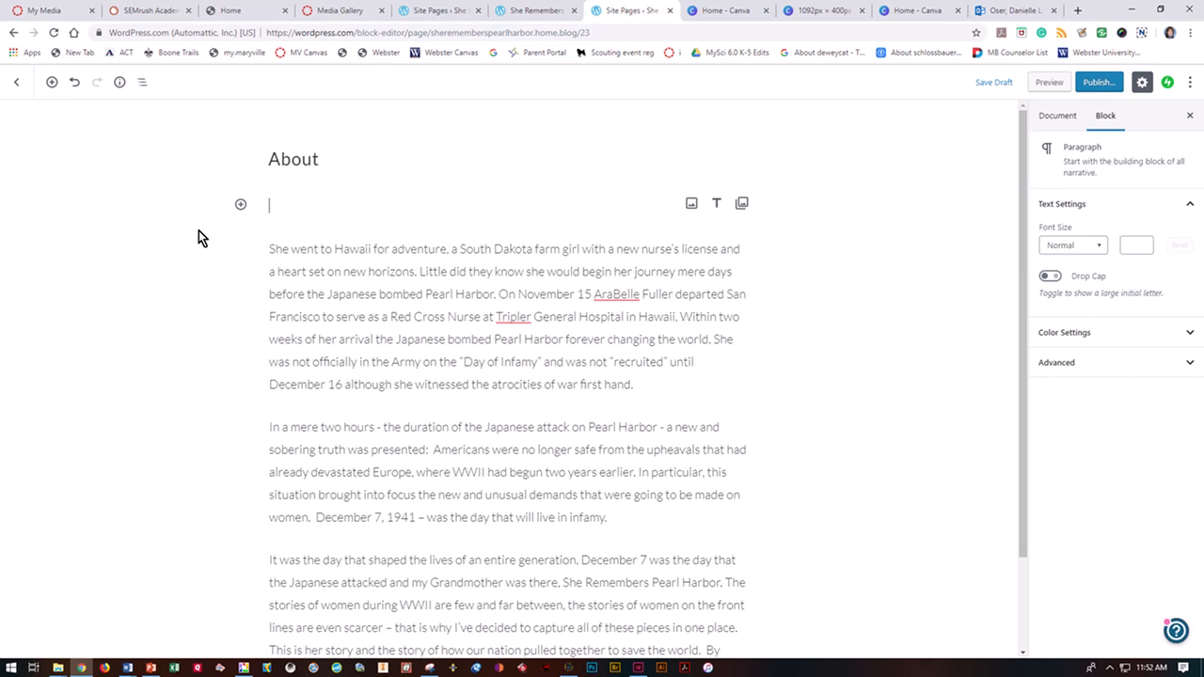
key("BackSpace")
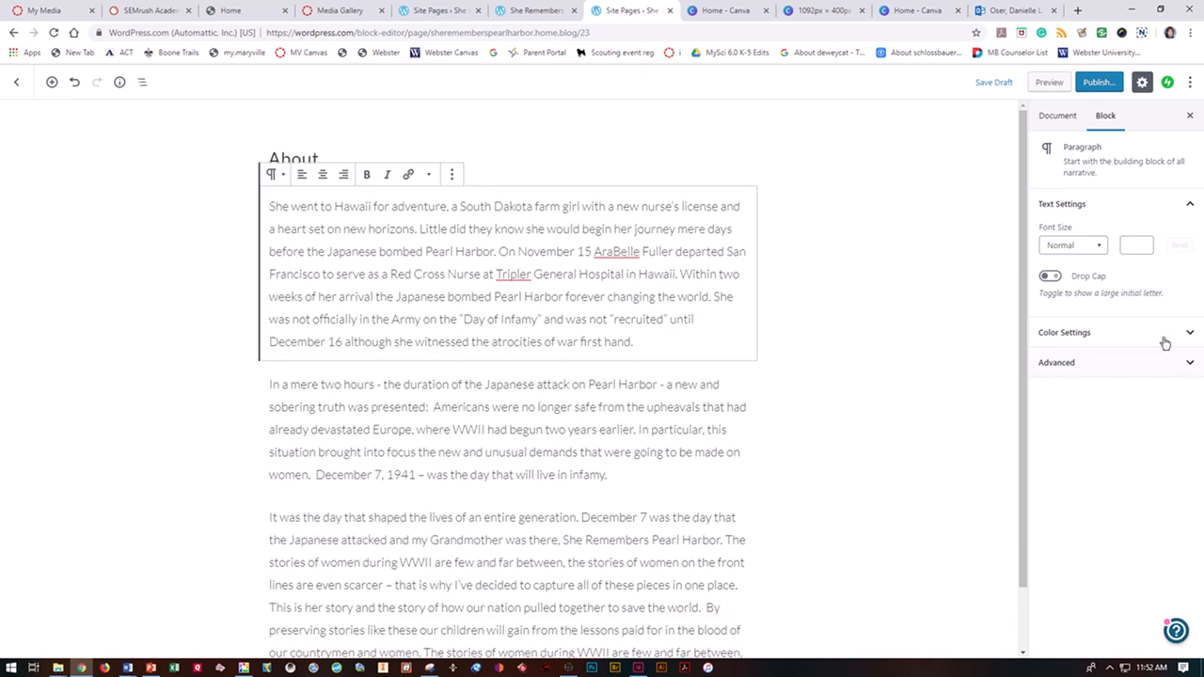
- Check the first paragraph's advanced settings and turn on its drop cap
left_click(1188, 365)
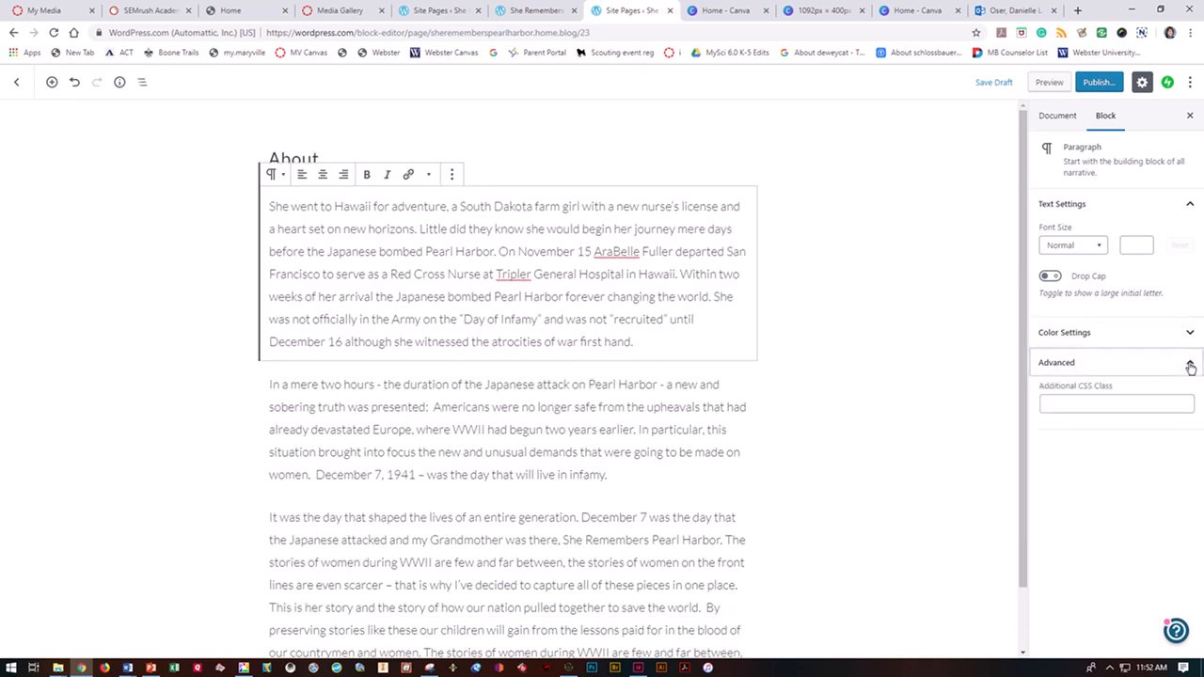
left_click(1190, 367)
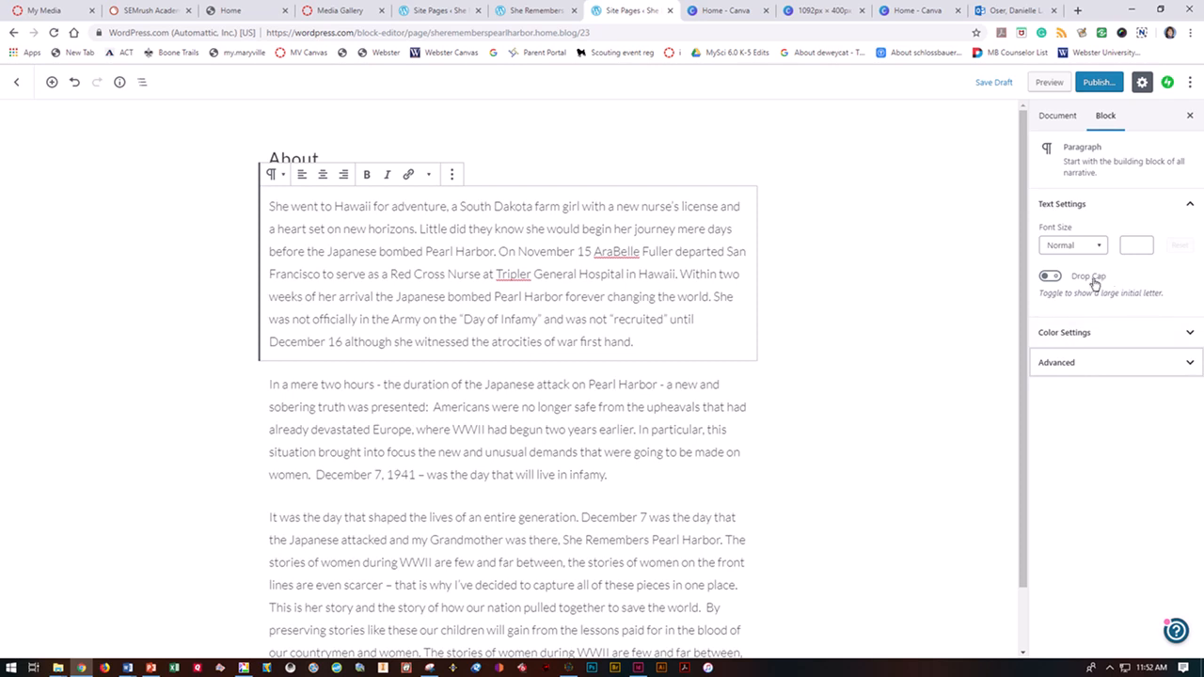
left_click(1050, 277)
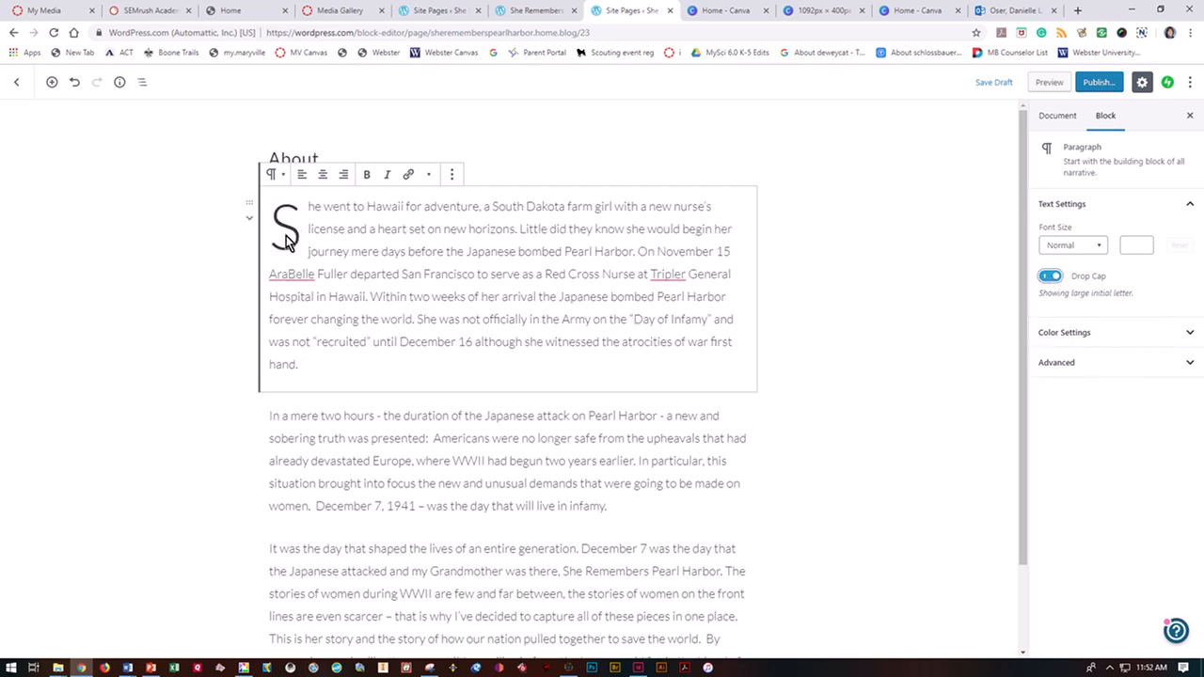
- Show the page's permalink settings and add the tags Pearl Harbor, the nurse's full name, and Hawaii
left_click(1050, 119)
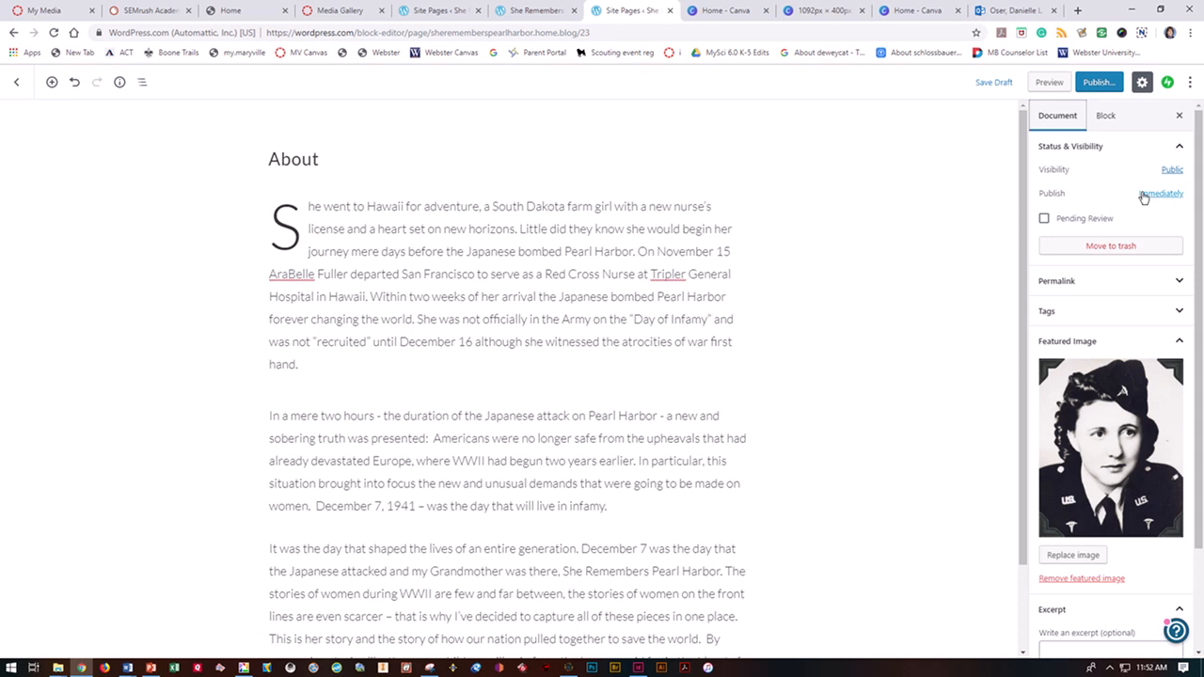
left_click(1180, 283)
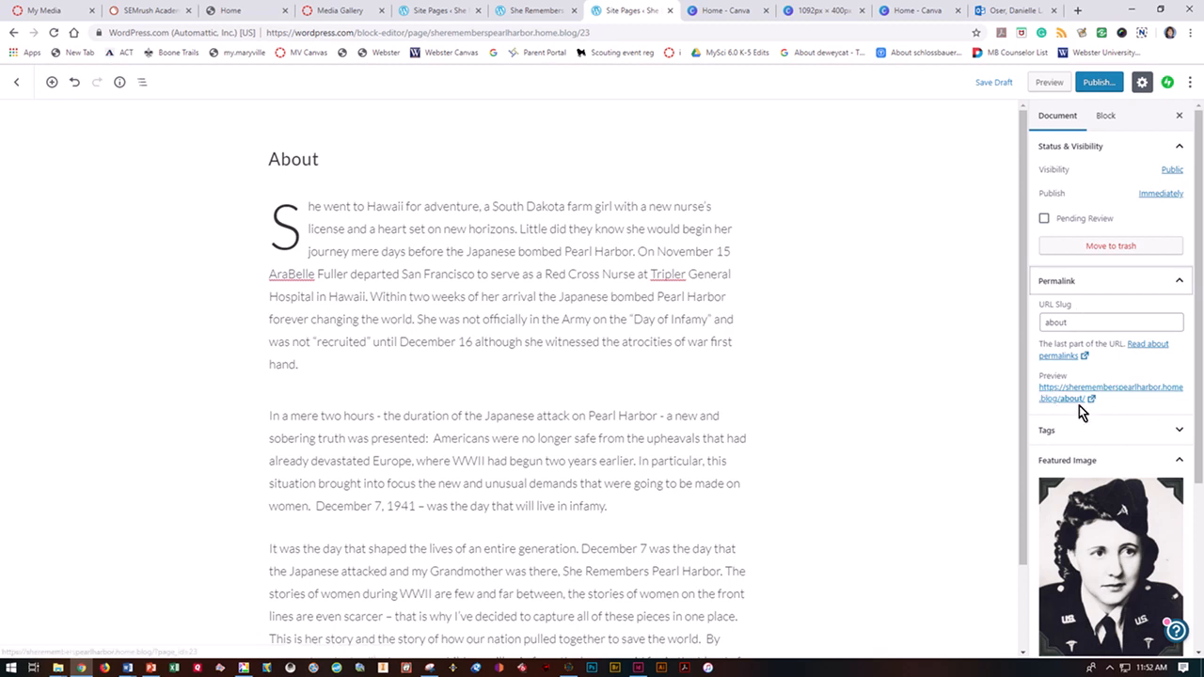
left_click(1054, 432)
left_click(1068, 479)
type("Pearl Harbor")
key("Return")
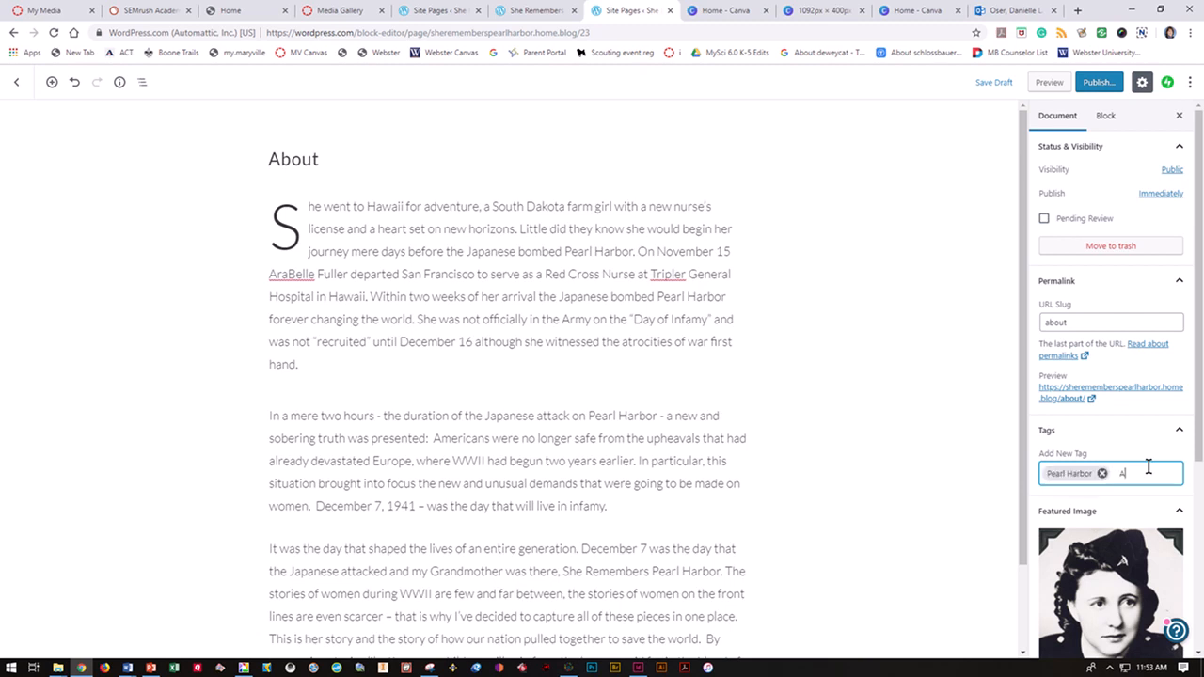
type("AraBelle Fuller")
key("Return")
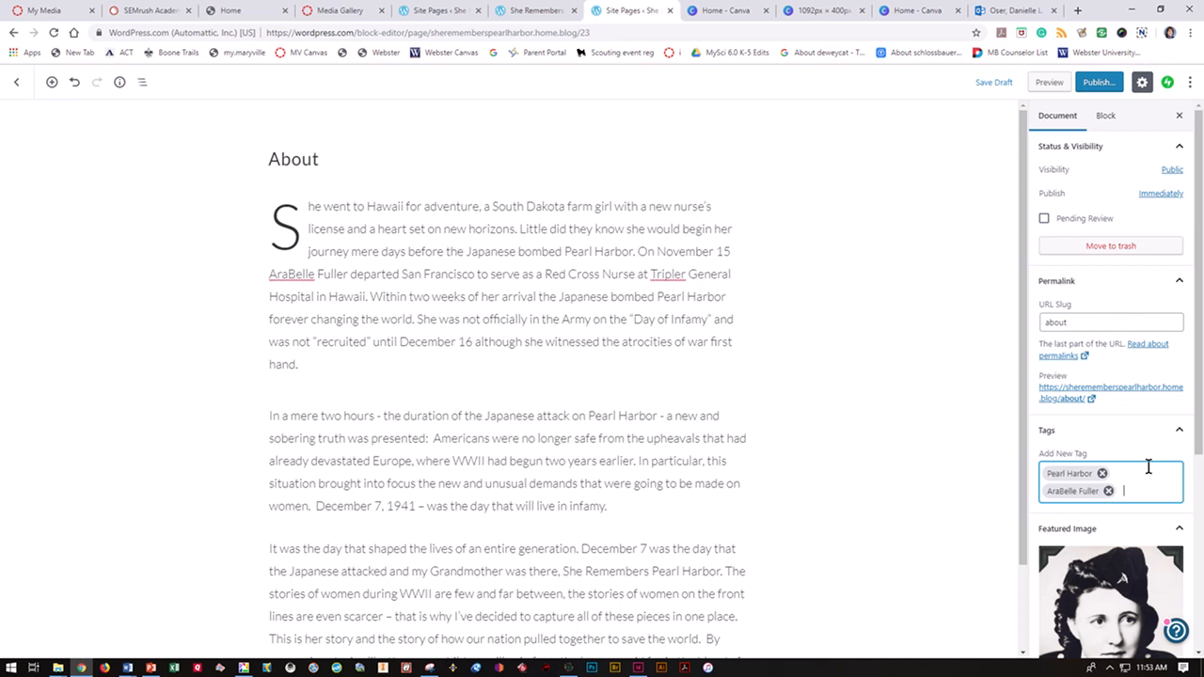
type("Hawaii")
key("Return")
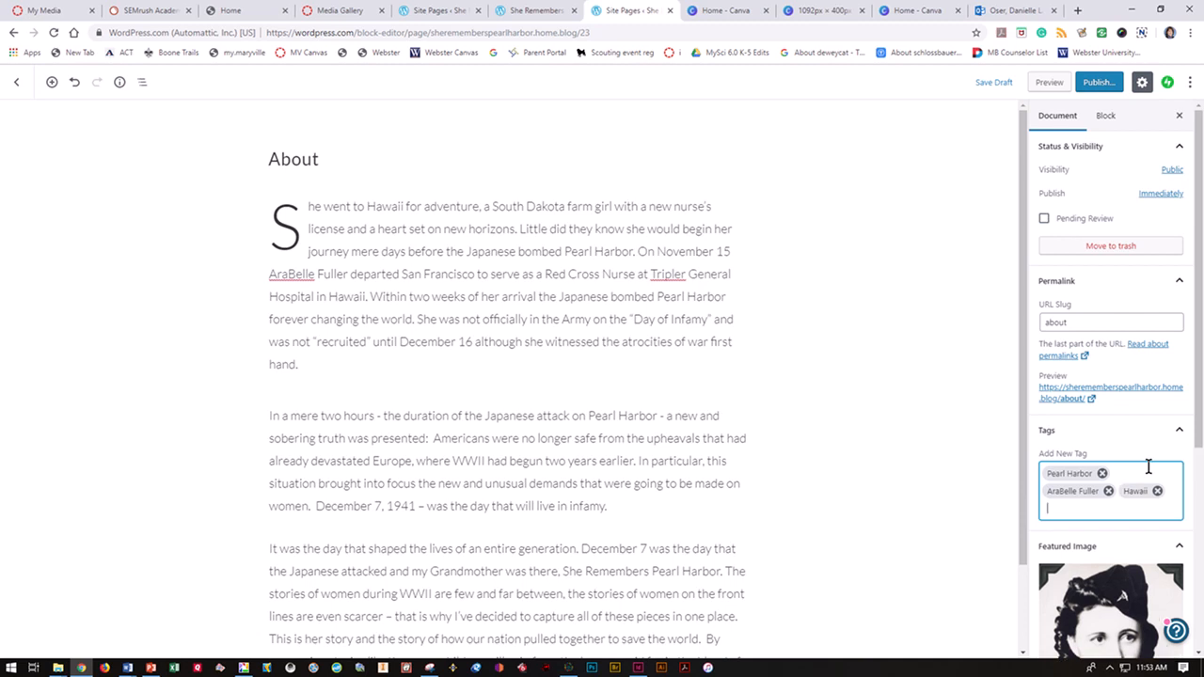
- Add the tags World War Two, WWII and WWII Women to the page
type("War Two")
key("Return")
type("WWII")
key("Return")
type("WWII women")
key("Return")
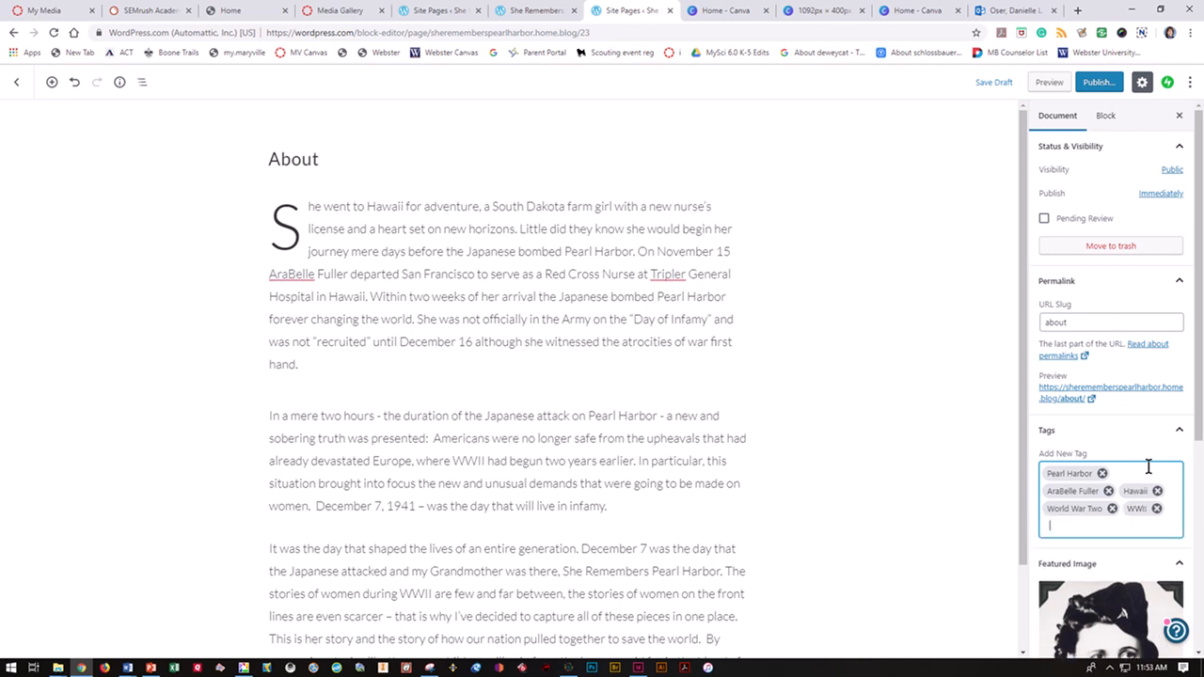
- Add the tags ANC and Army Nurse Corps to the page
type("ANC")
key("BackSpace")
key("BackSpace")
type("r")
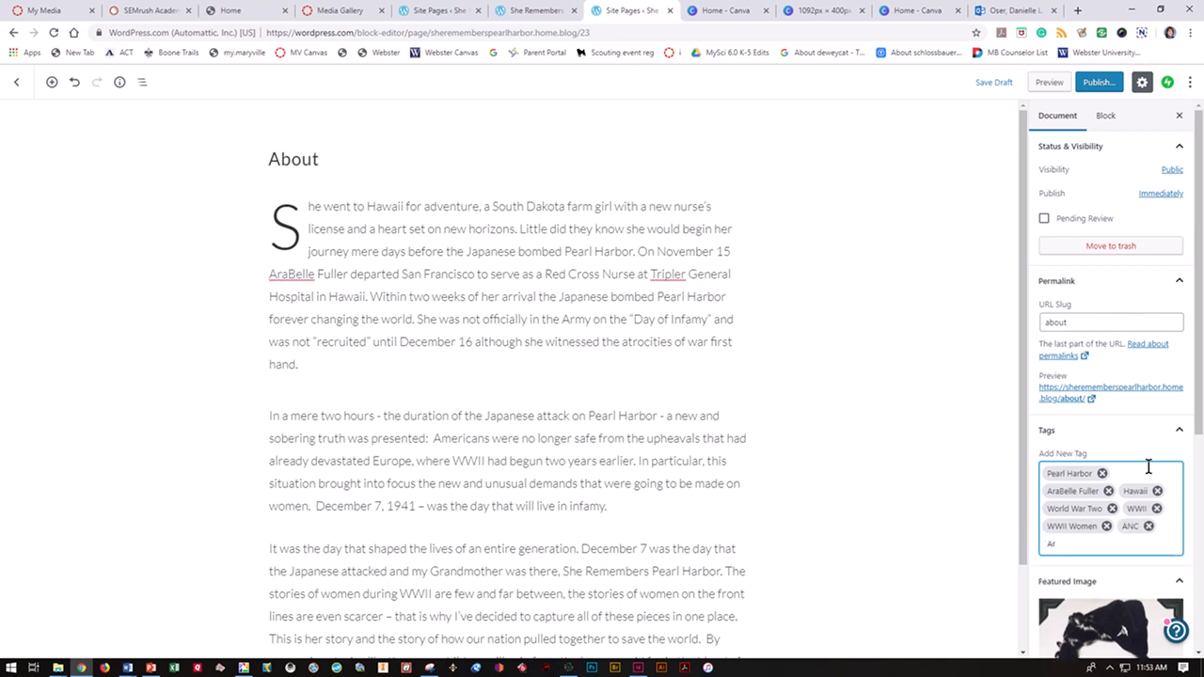
type("my Nurse Corps")
key("Return")
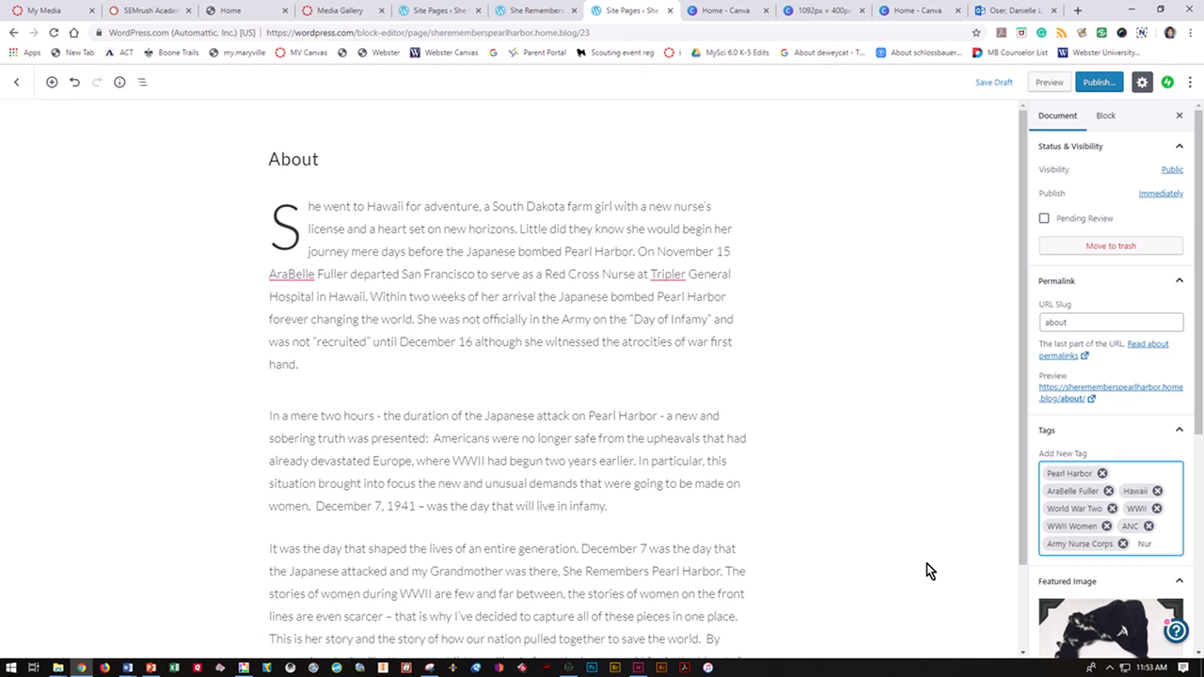
- Add the tags WWII Nurse and World War Two Nurse to the page
key("BackSpace")
key("BackSpace")
type("WWII Nur")
key("Return")
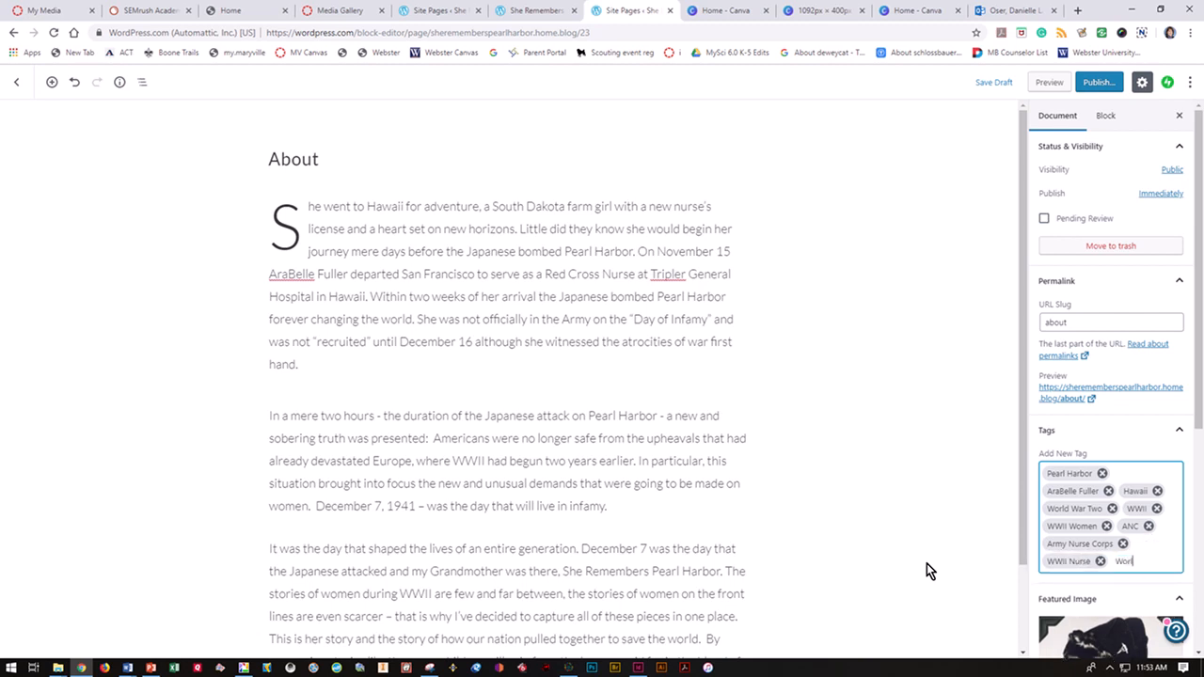
type("World War Two Nurse")
key("Return")
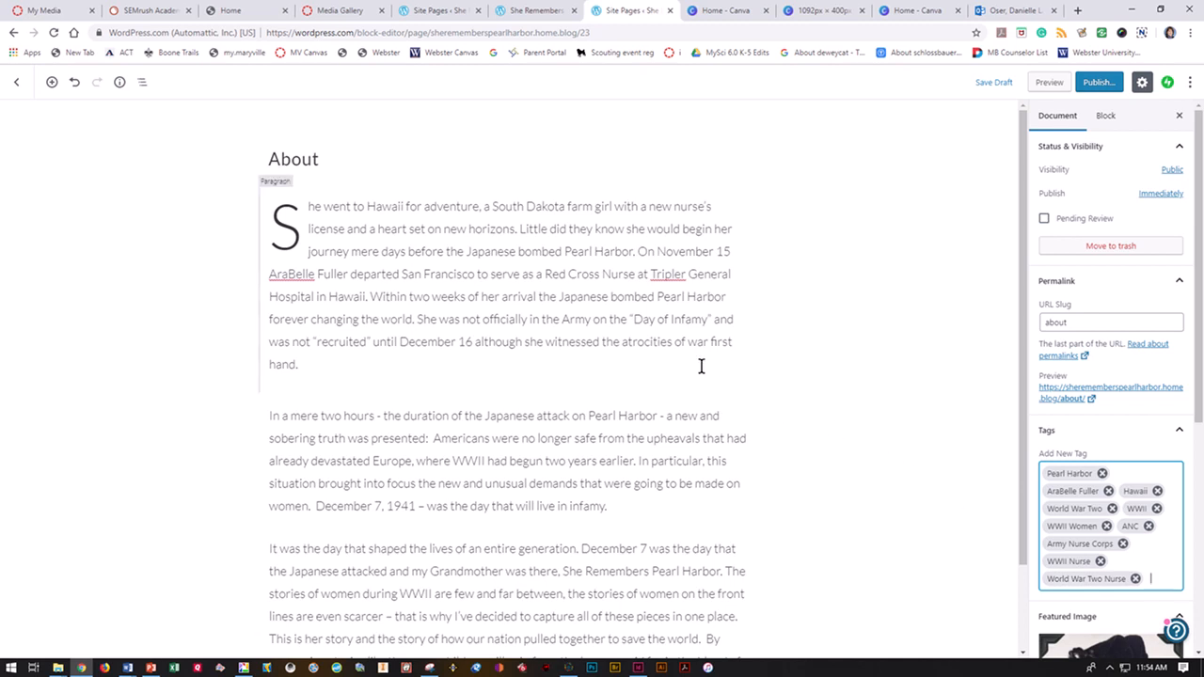
- Review the About page's text and document settings, and publish it publicly with immediate effect
scroll(701, 366, "down", 2)
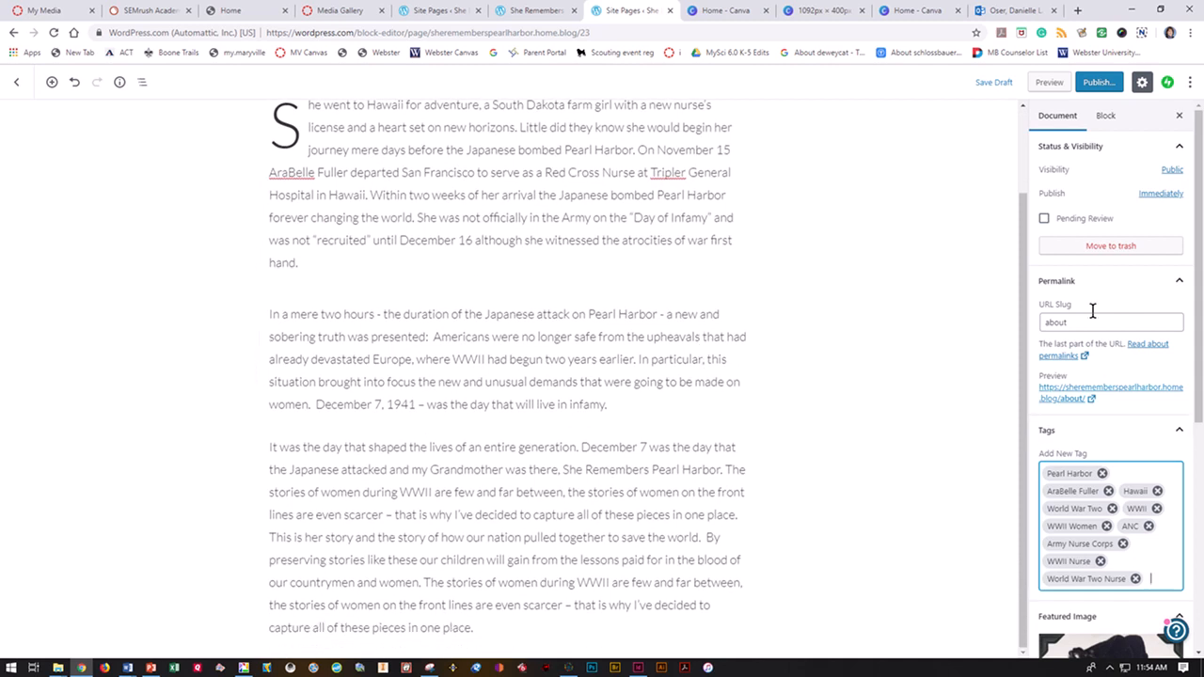
left_click_drag(1198, 238, 1203, 506)
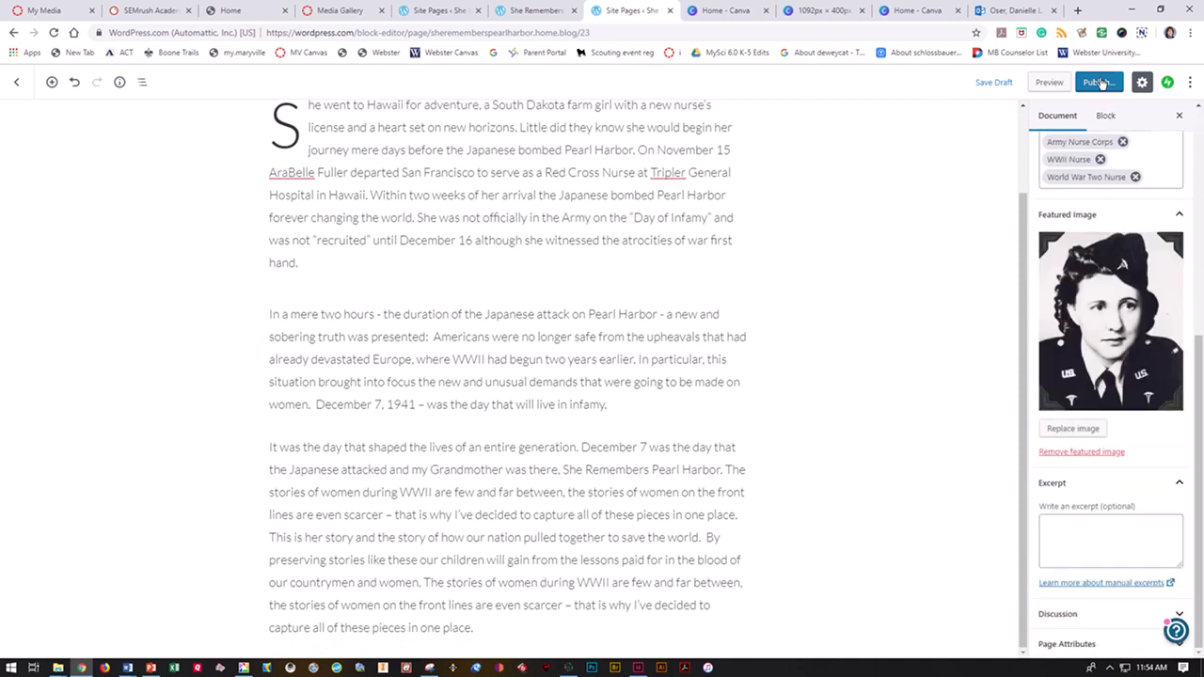
left_click(1099, 83)
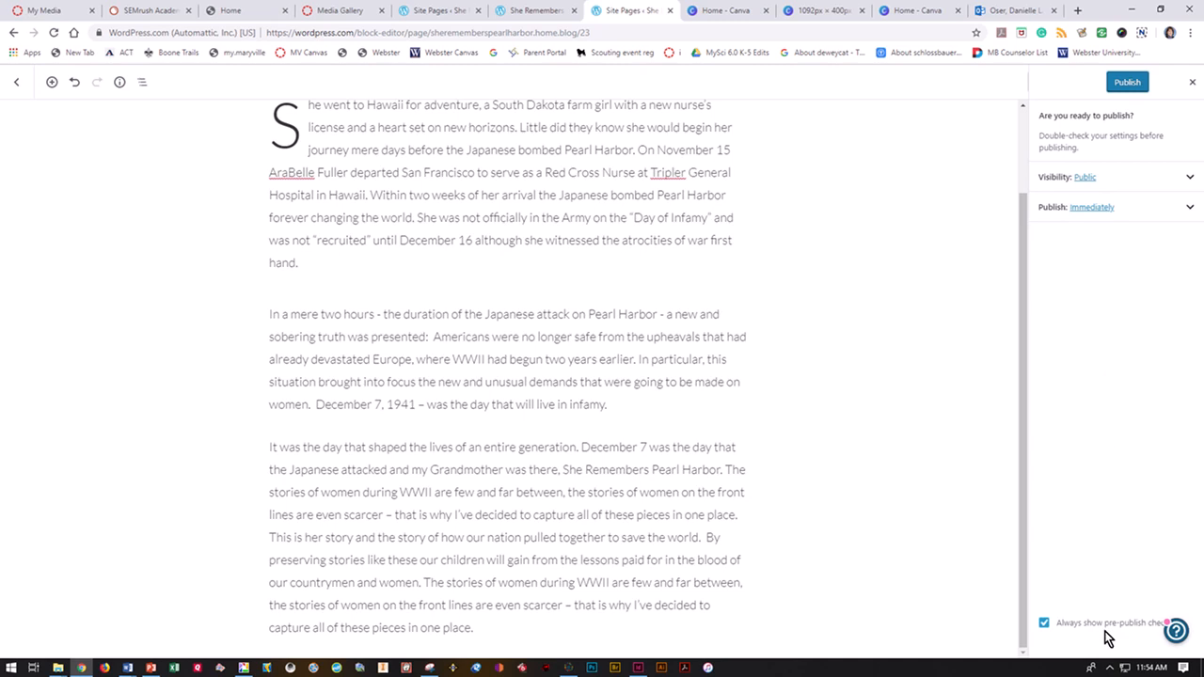
left_click(1134, 82)
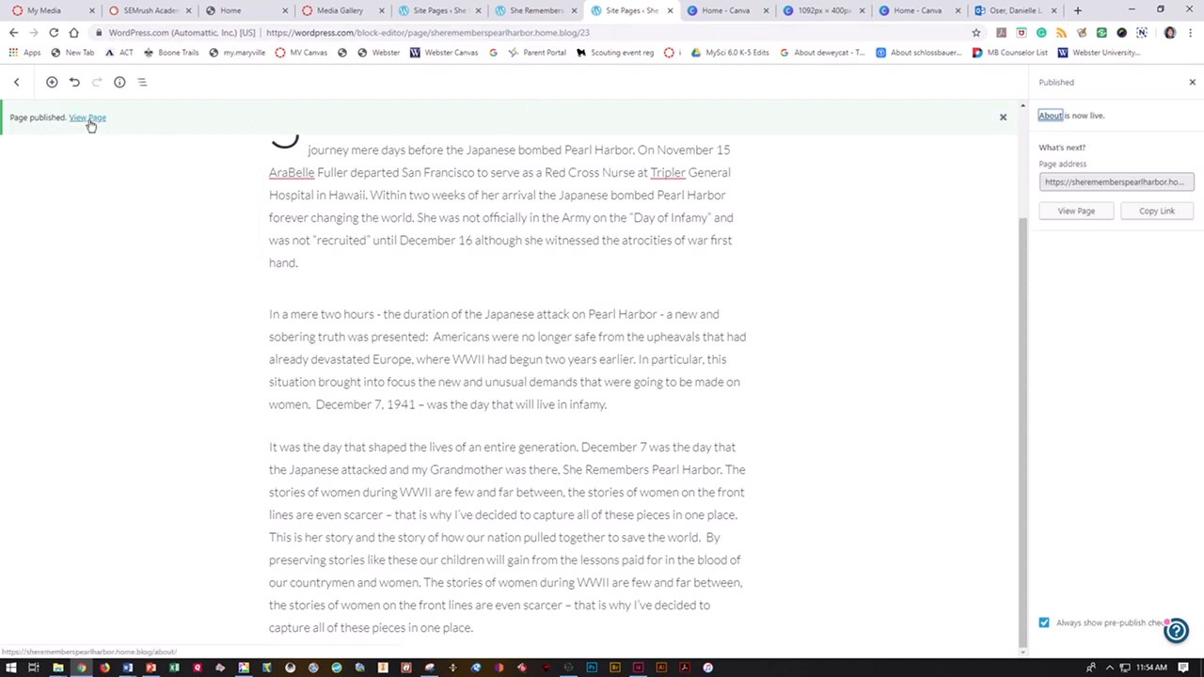
- Add the About page to the site's Primary menu between Home and Contact, and publish the menu change
left_click(16, 82)
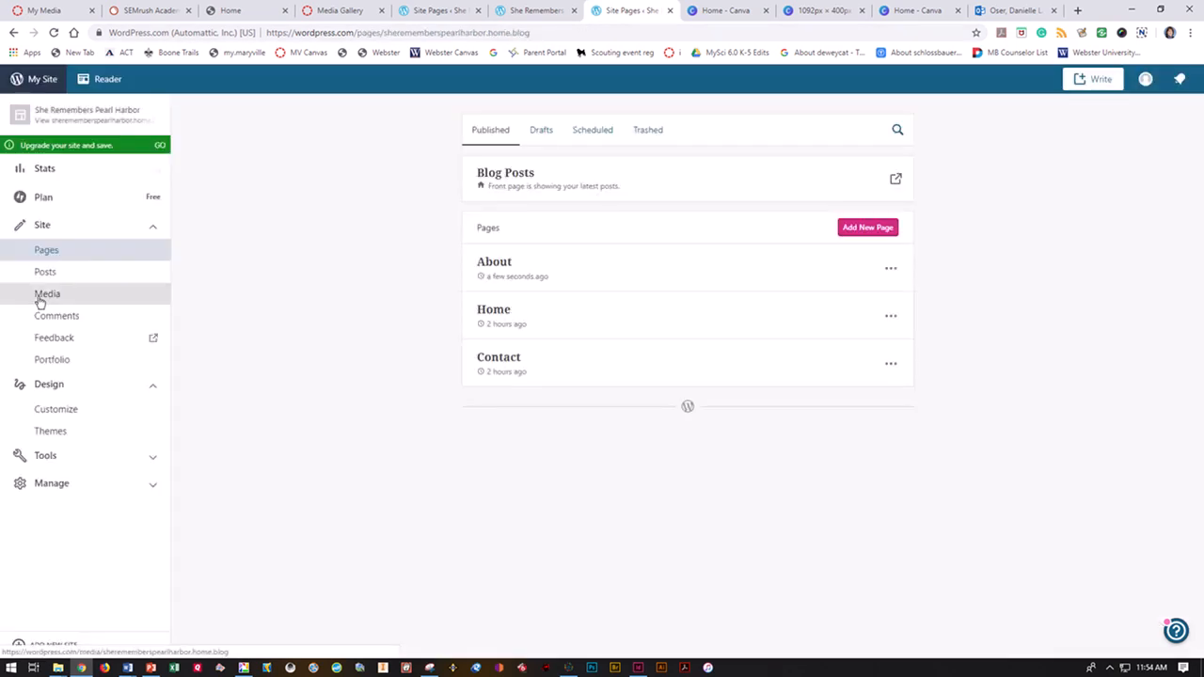
left_click(56, 414)
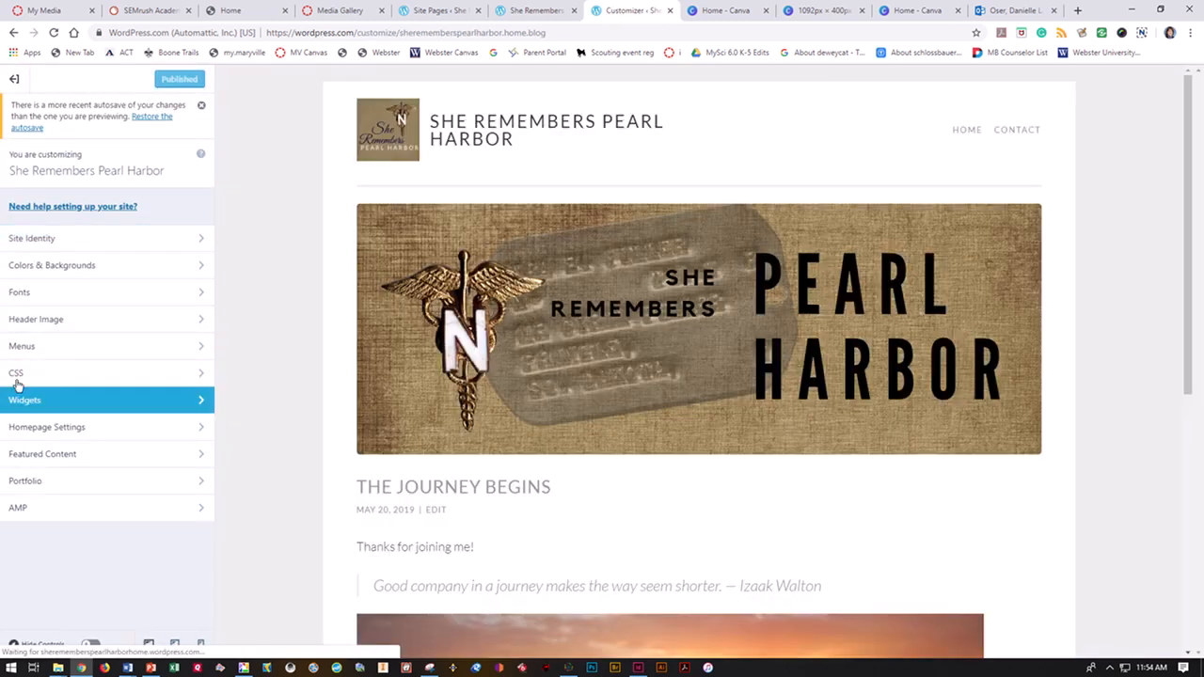
left_click(21, 346)
left_click(136, 241)
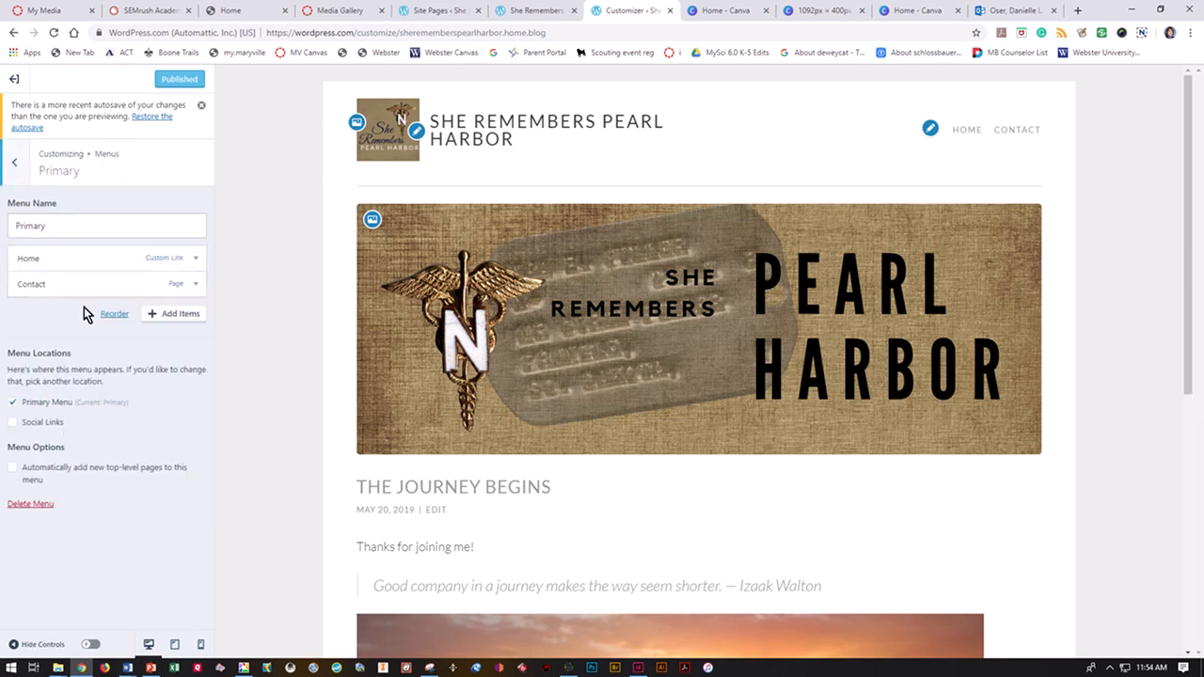
left_click(172, 313)
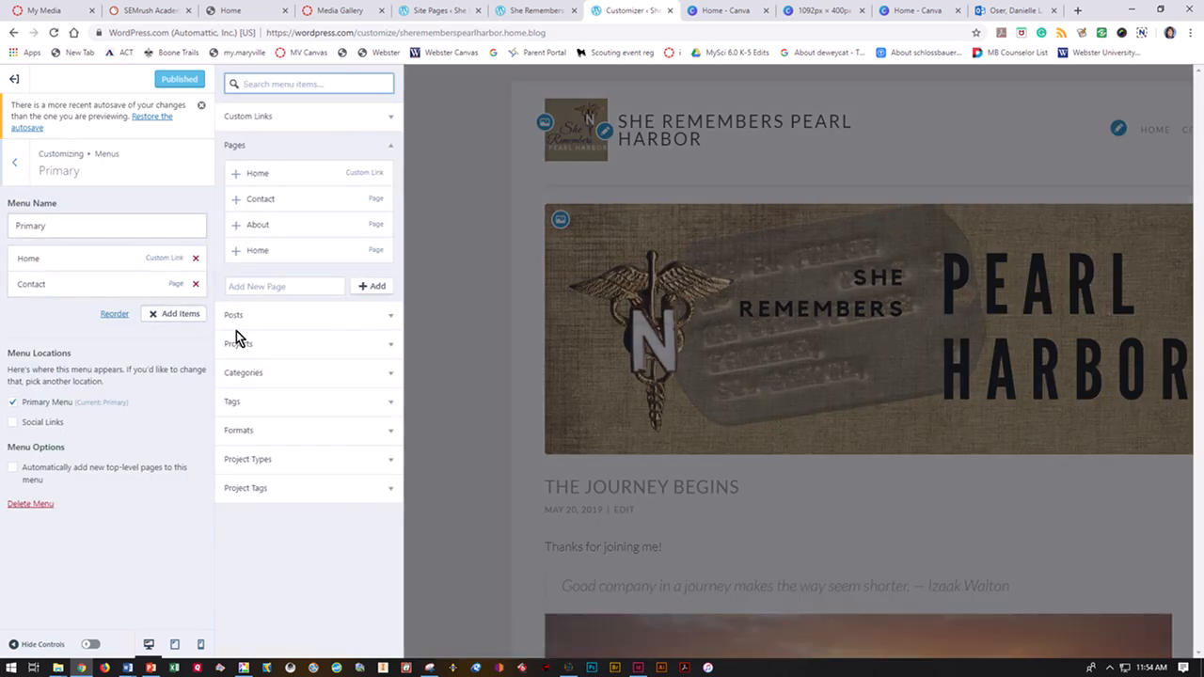
left_click(257, 225)
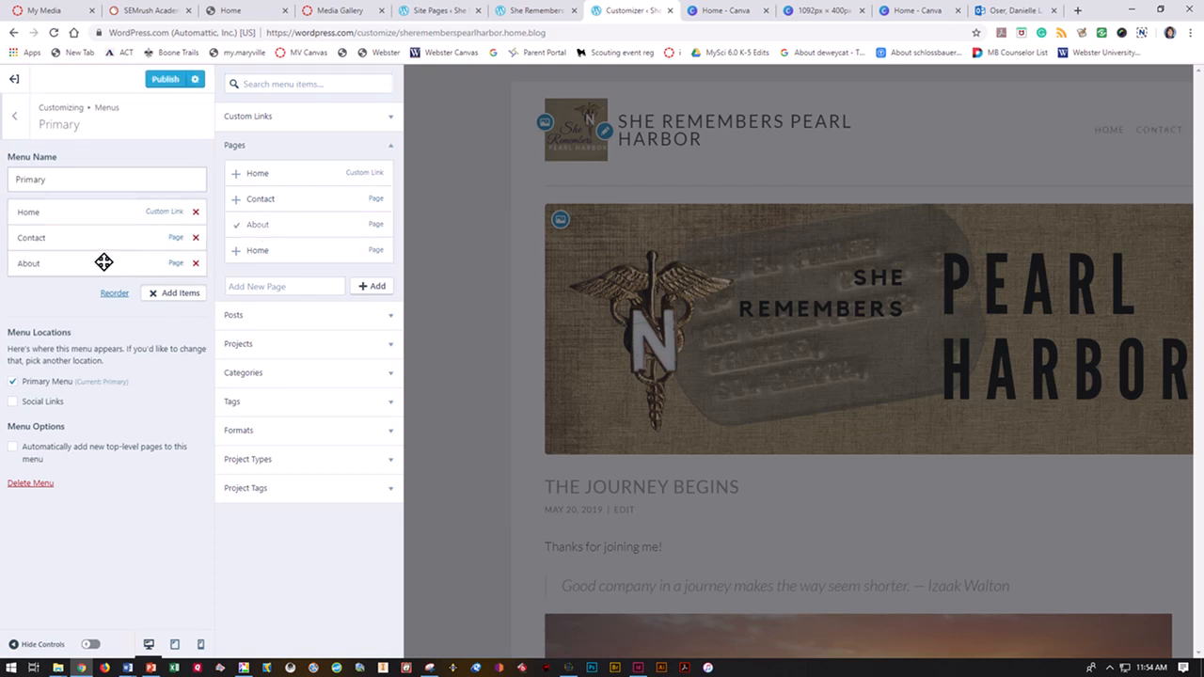
left_click_drag(97, 261, 97, 235)
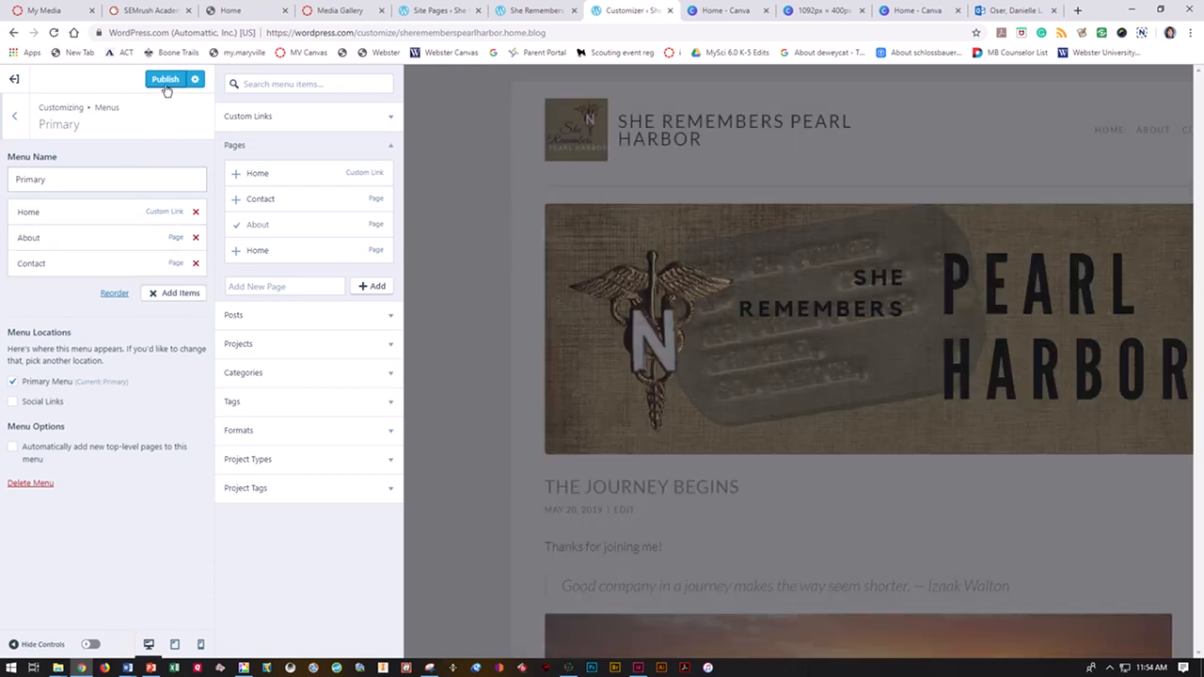
left_click(165, 83)
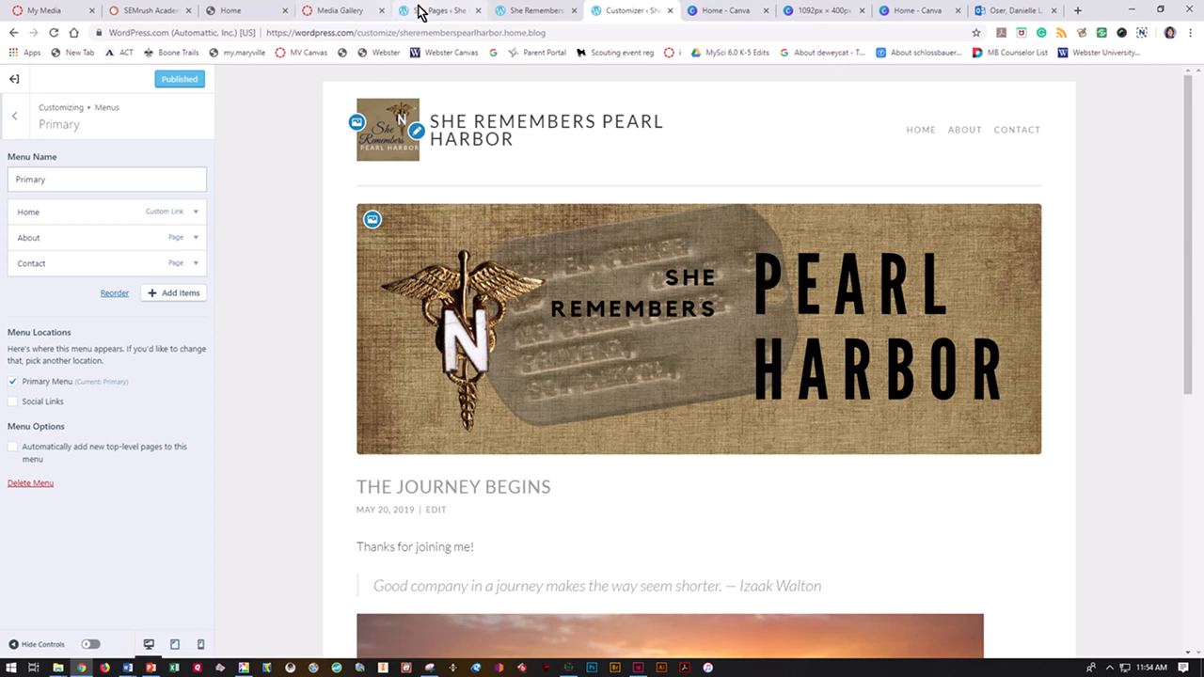
- Reload the live site and look through the published About page via its navigation link
left_click(513, 11)
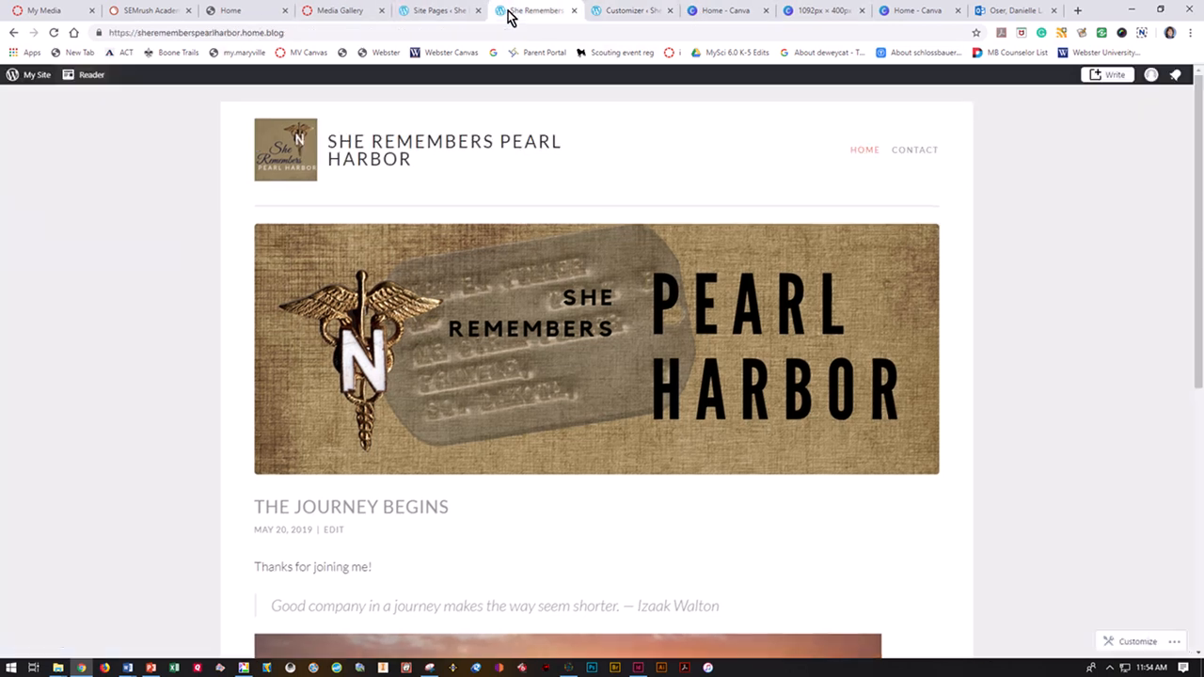
left_click(53, 32)
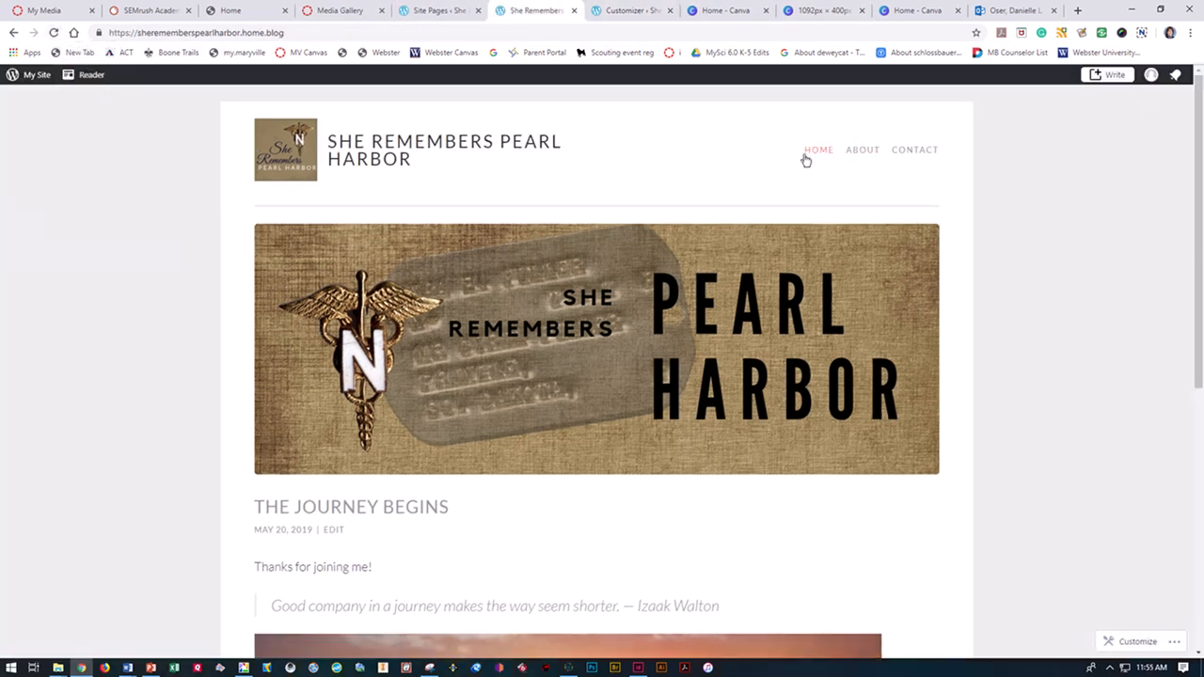
left_click(871, 154)
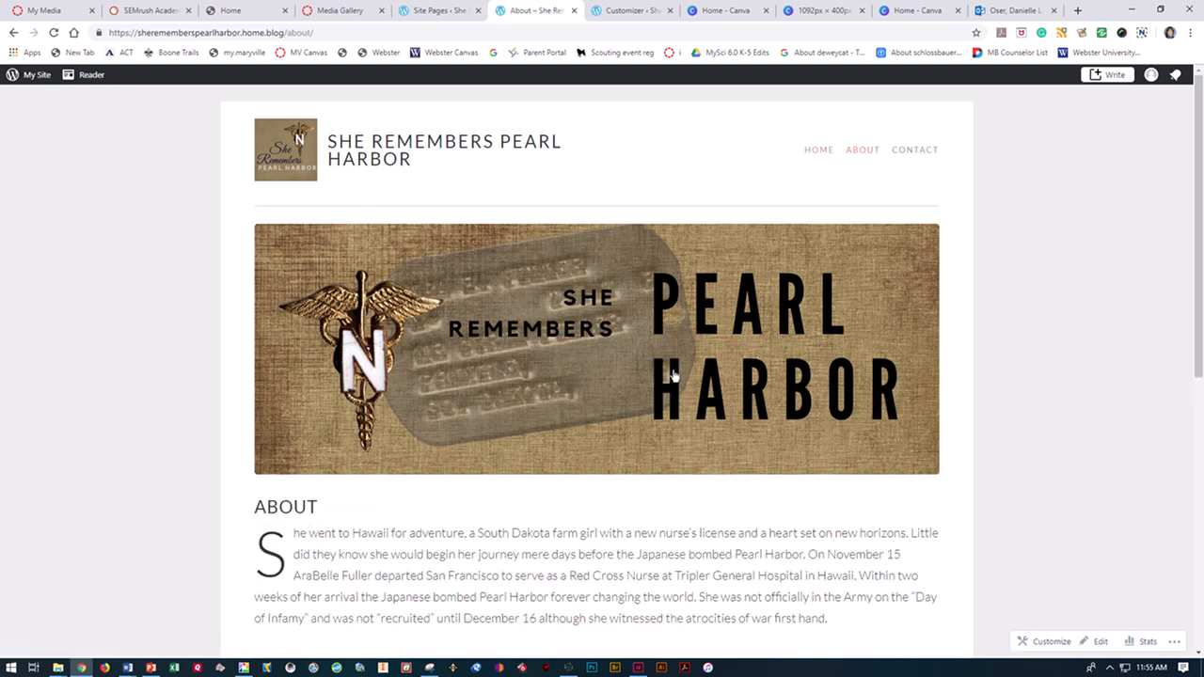
scroll(583, 517, "down", 6)
scroll(586, 516, "up", 2)
scroll(588, 517, "up", 2)
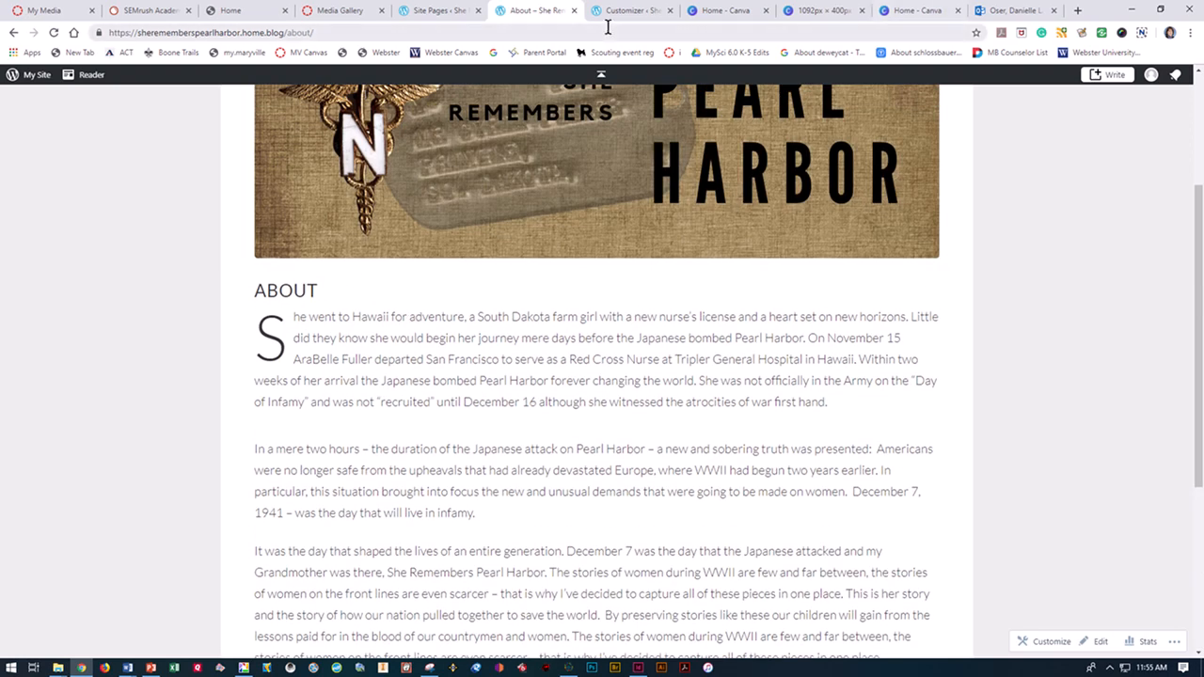
- Close the browser tab that holds the Home page's block editor
left_click(643, 11)
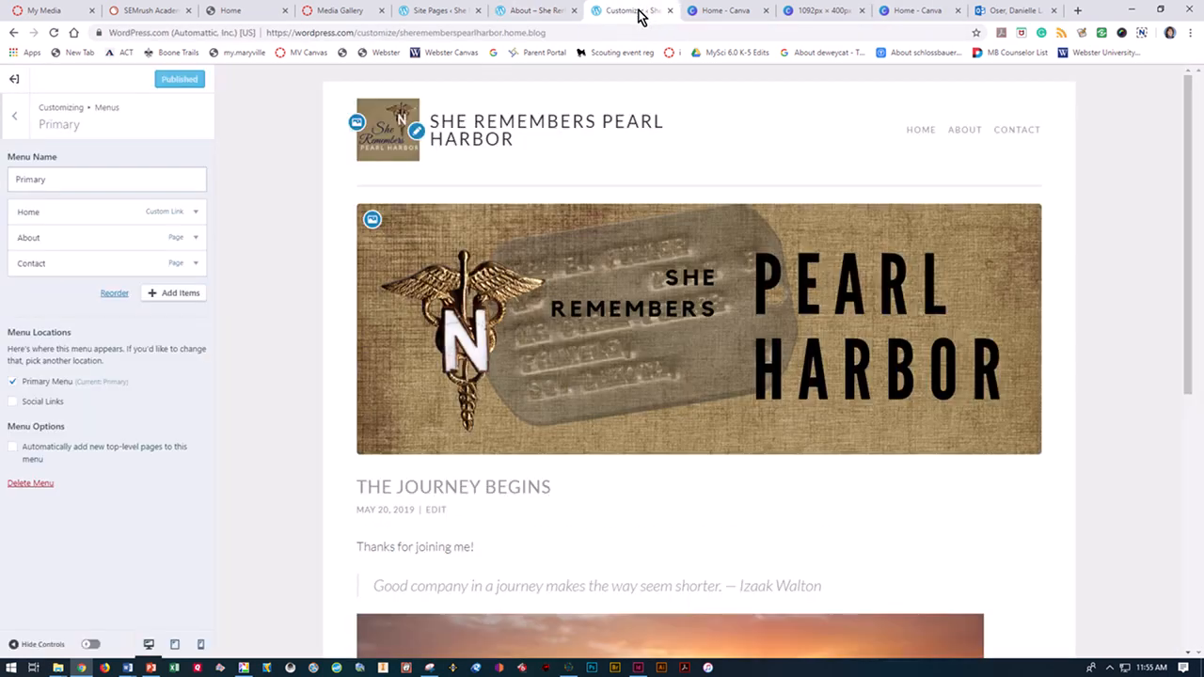
left_click(444, 13)
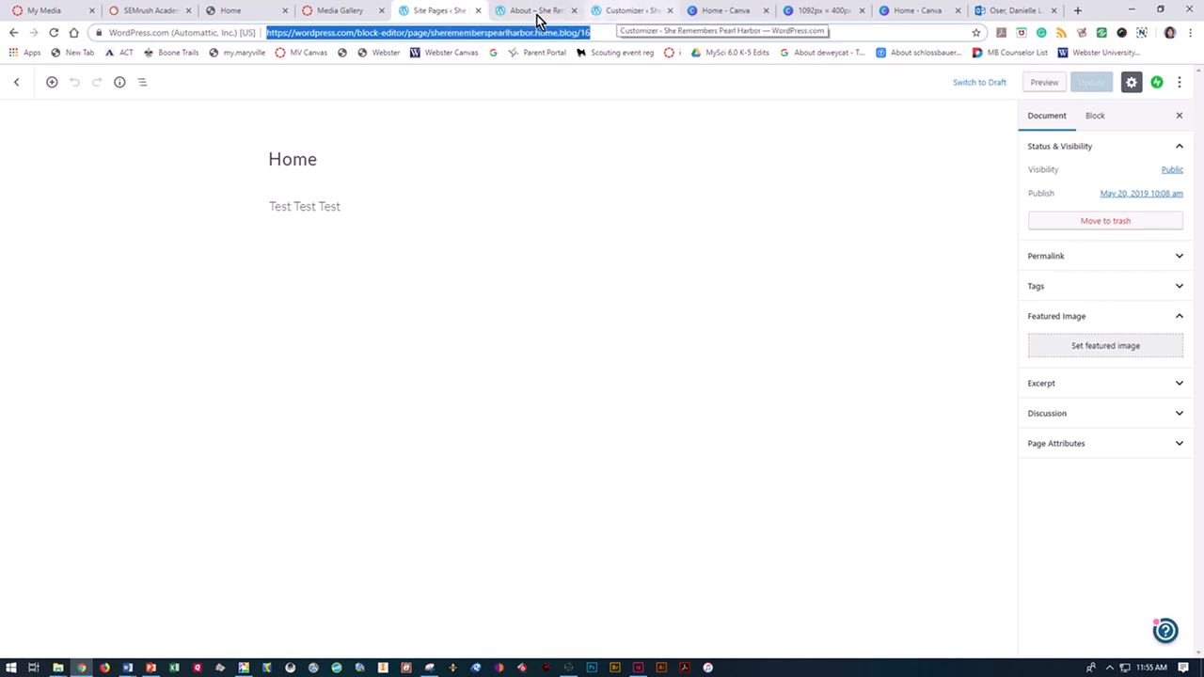
left_click(478, 10)
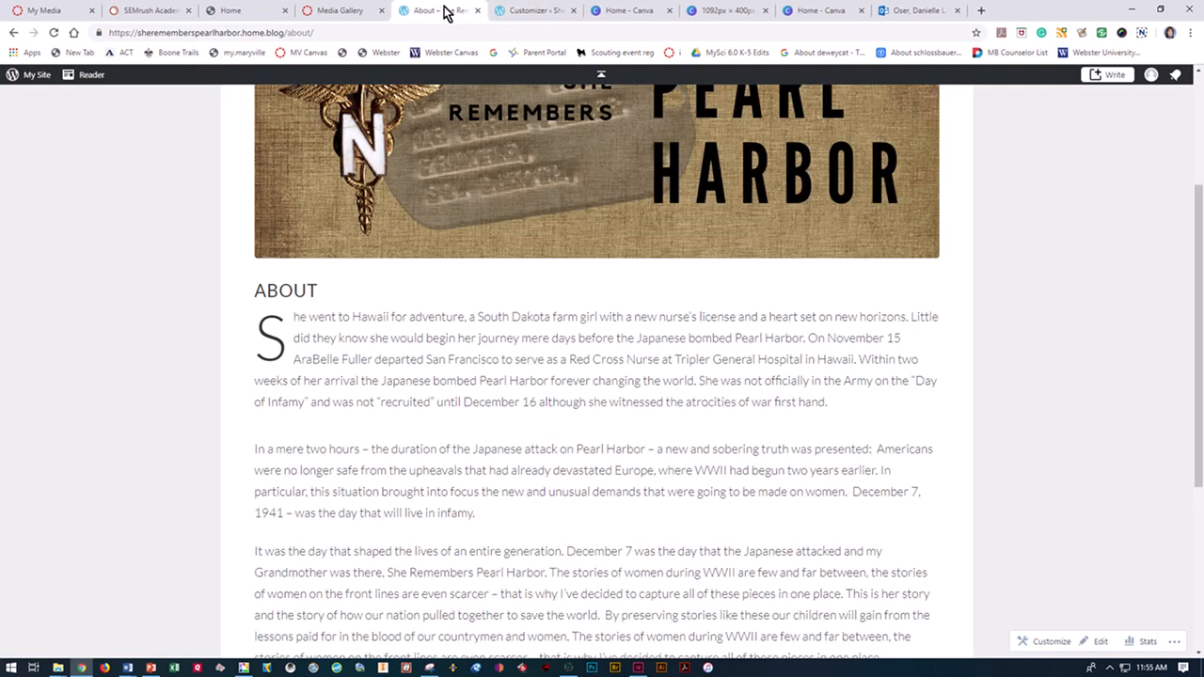
- Look over the live About page and open it for editing from its Edit link
scroll(640, 122, "up", 3)
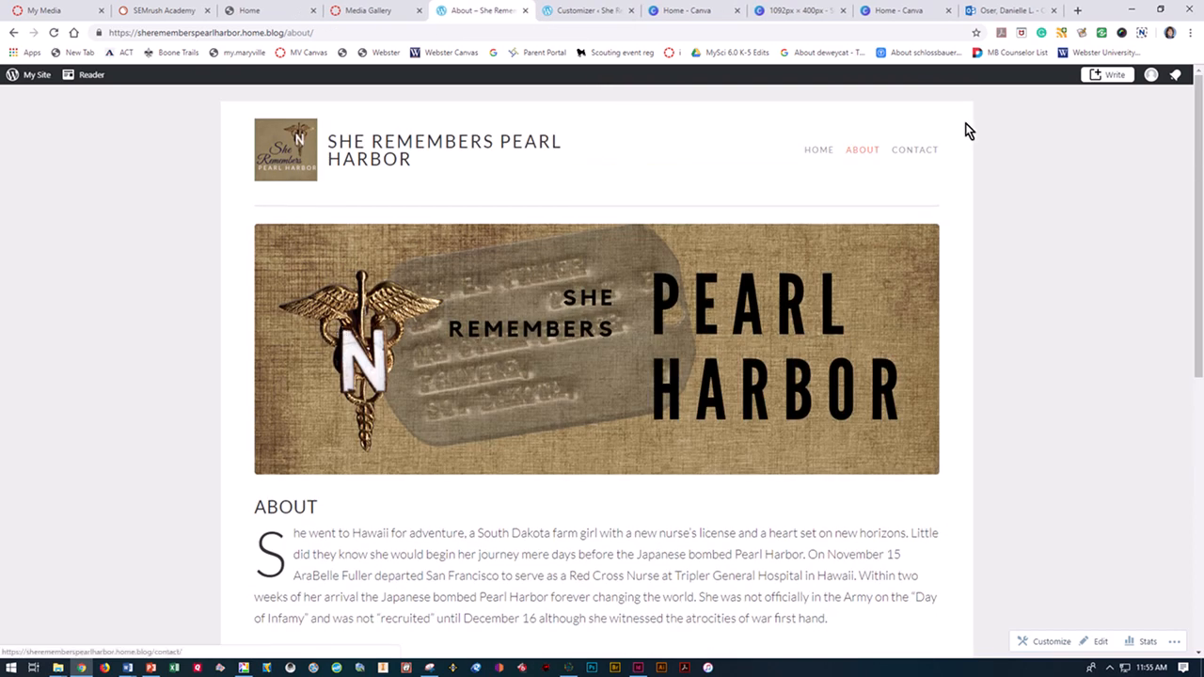
scroll(311, 341, "down", 6)
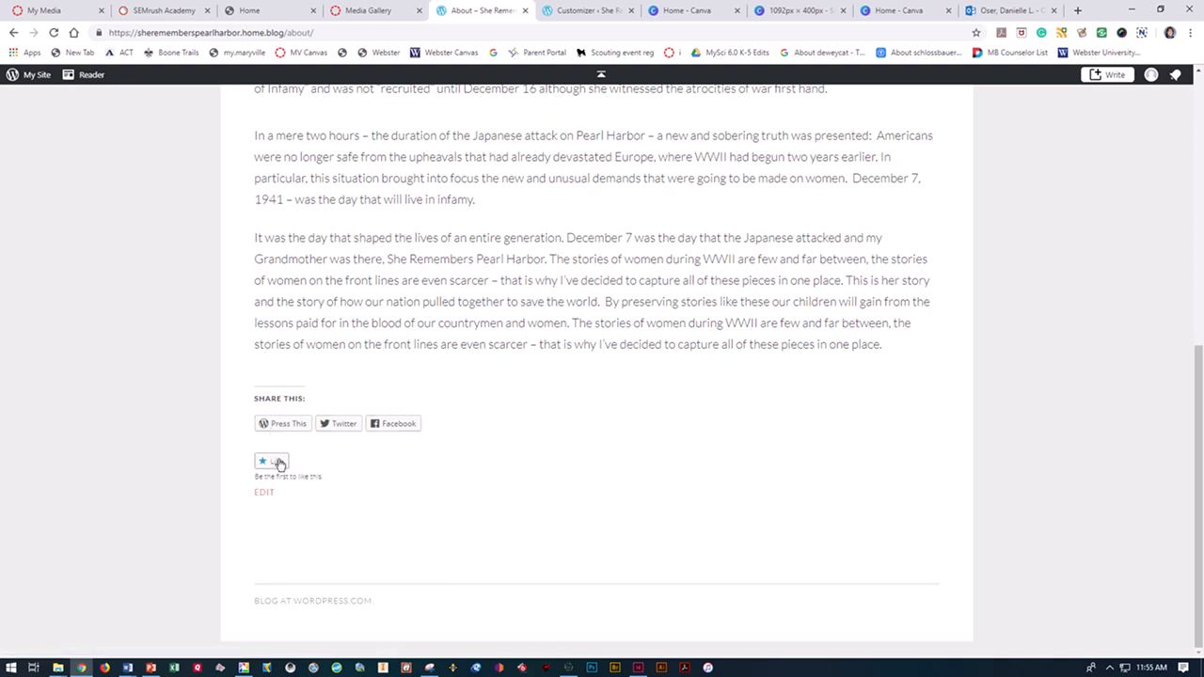
left_click(264, 494)
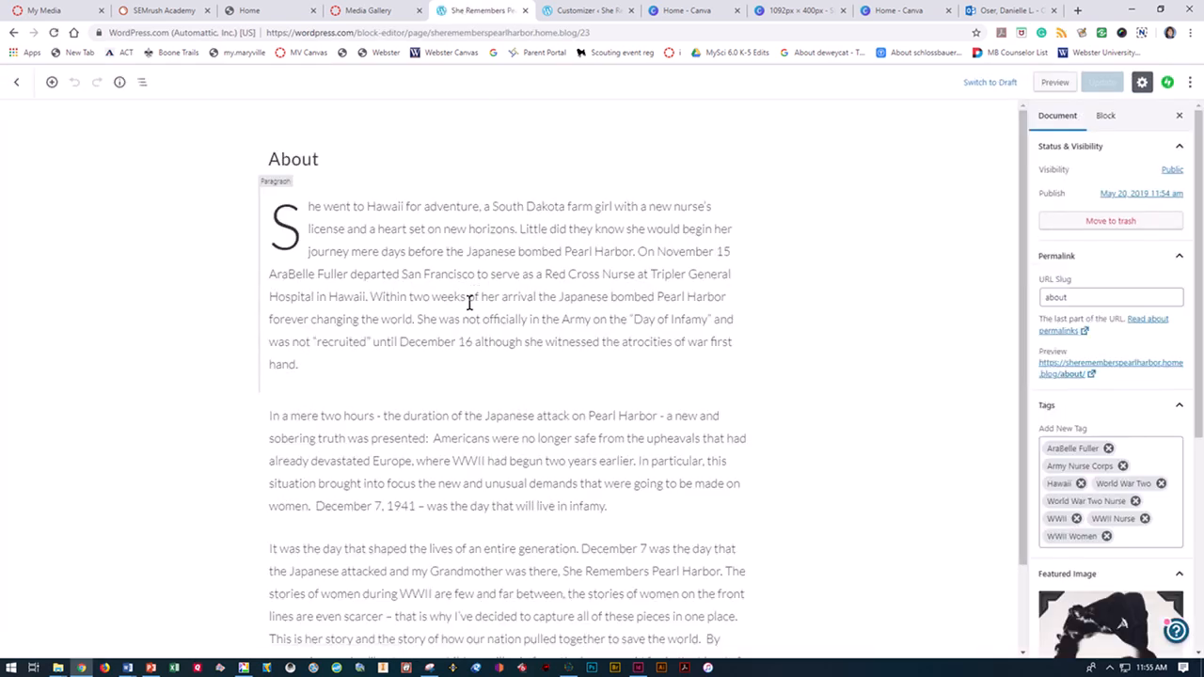
- Insert the nurse's portrait from the media library as an inline image at the start of the second paragraph
scroll(948, 456, "down", 2)
scroll(637, 320, "up", 2)
scroll(405, 357, "down", 2)
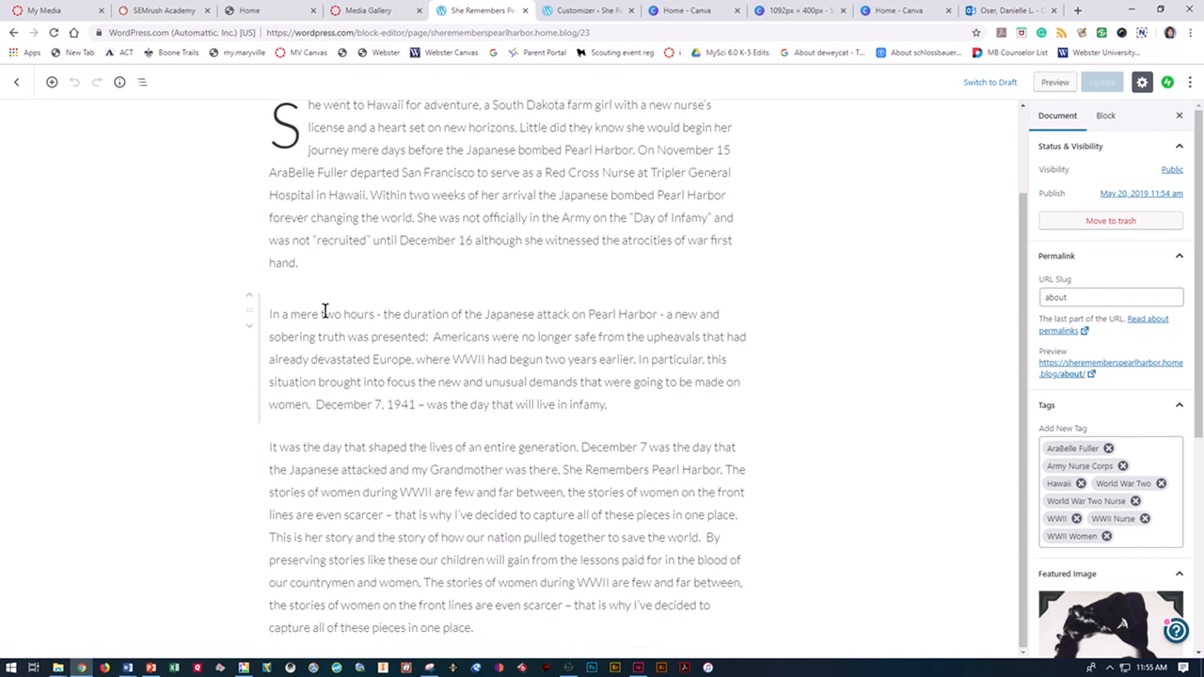
left_click(271, 315)
scroll(447, 313, "up", 2)
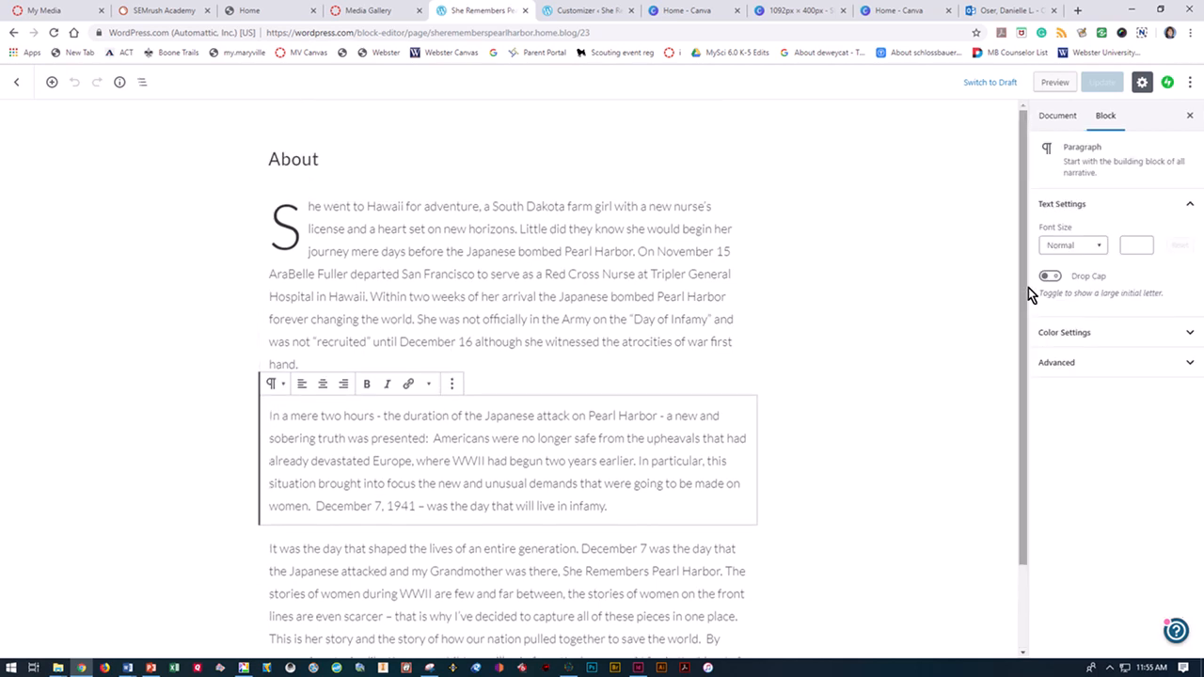
left_click(429, 385)
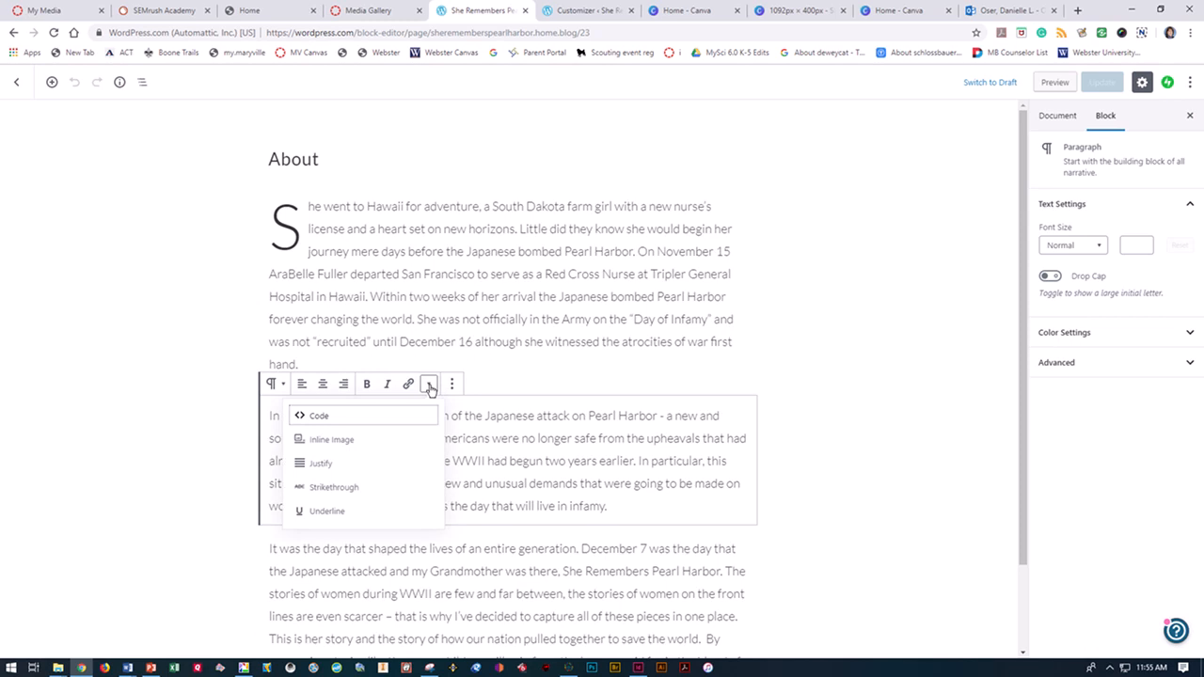
left_click(346, 441)
left_click(297, 288)
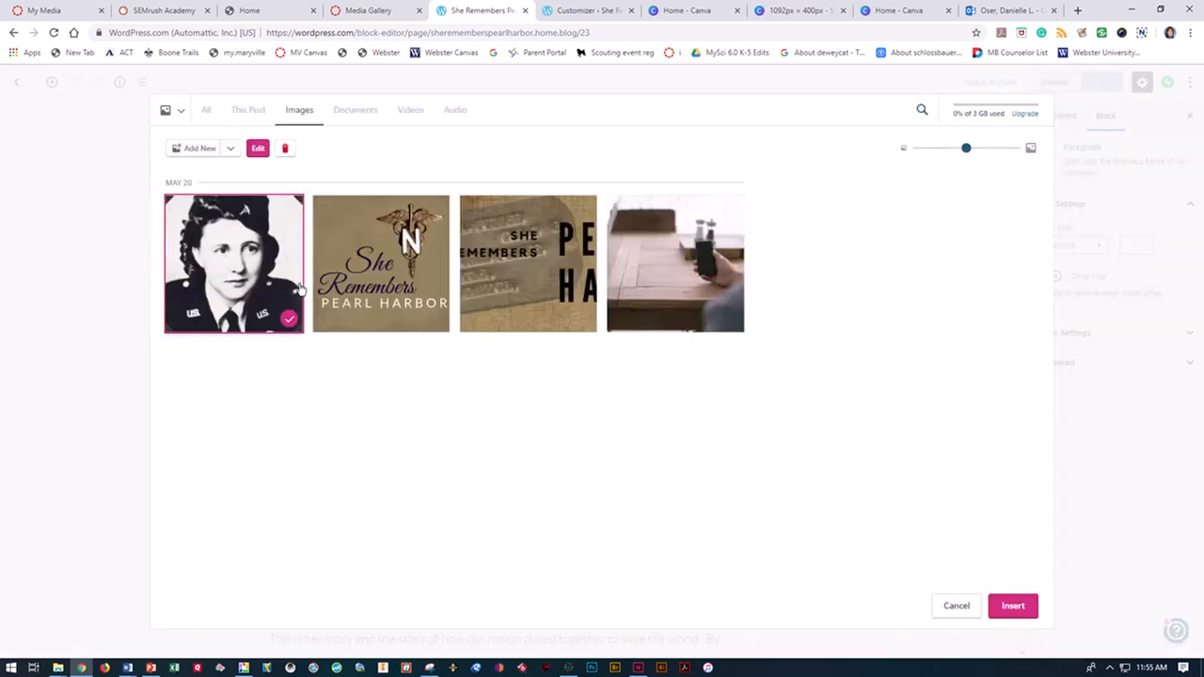
left_click(1033, 610)
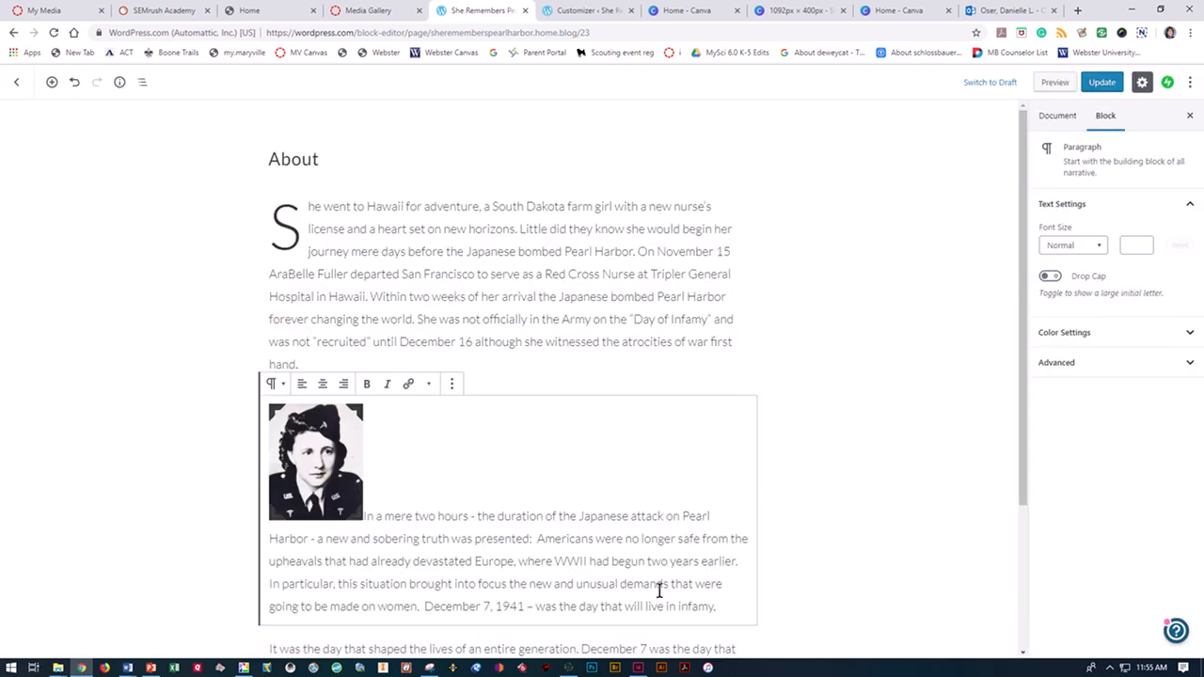
- Check the inline portrait's width setting and the block's options, and try justifying the second paragraph
left_click(308, 504)
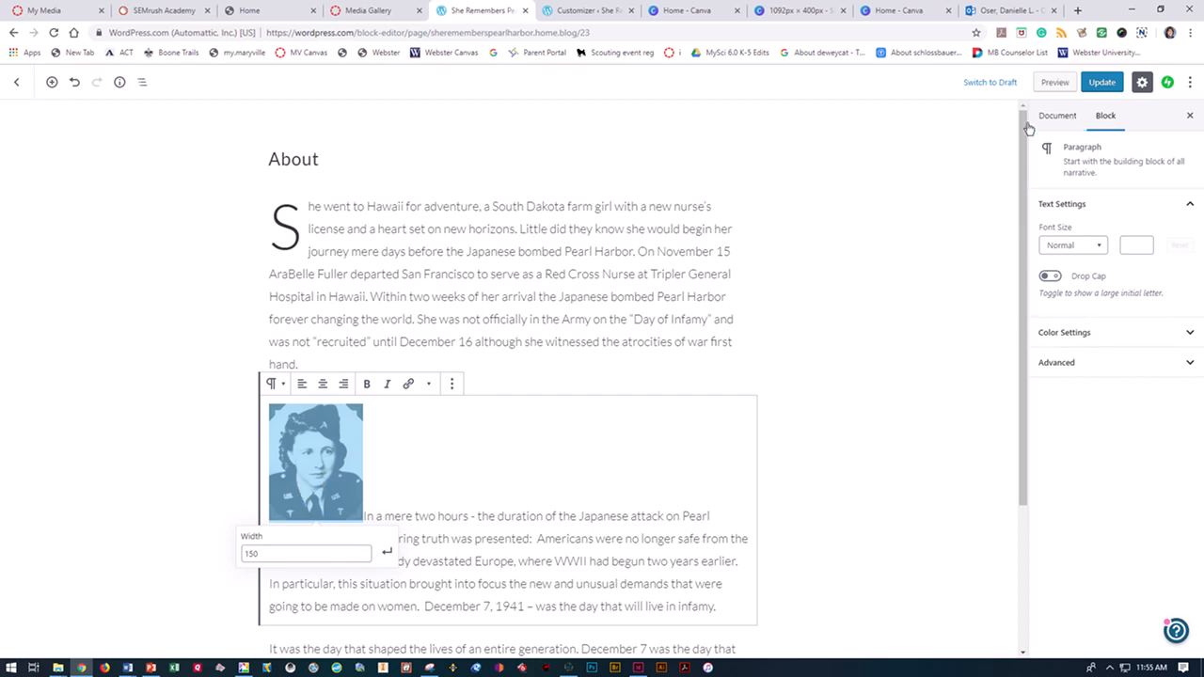
left_click(453, 384)
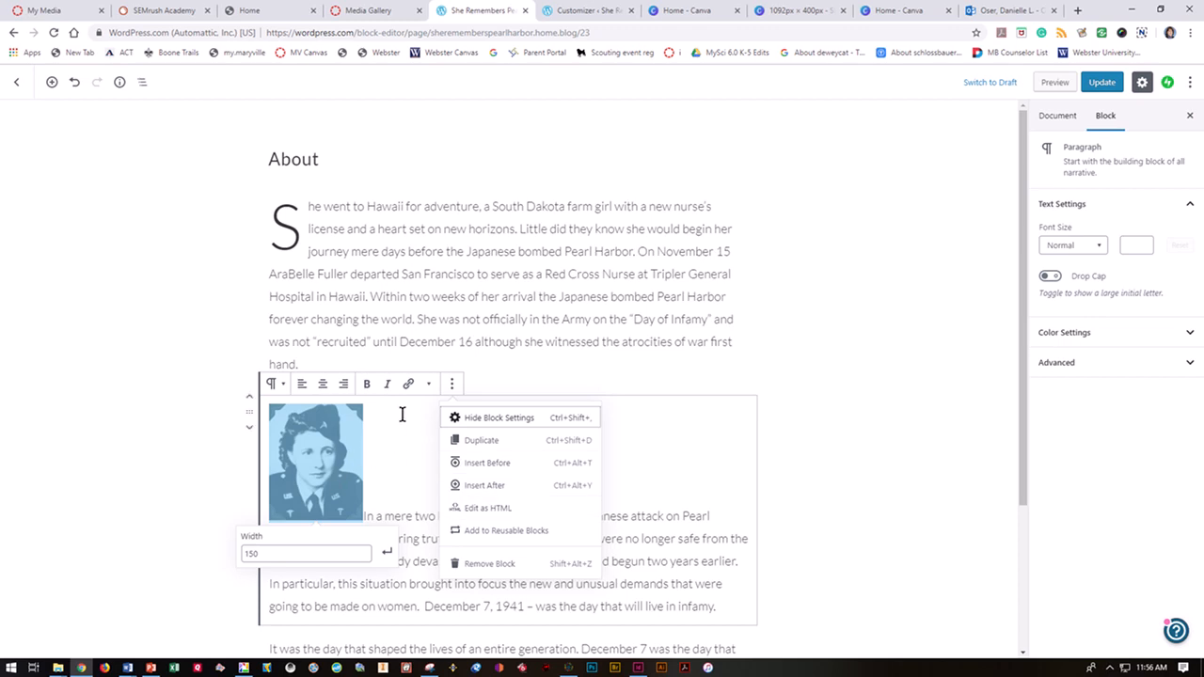
left_click(429, 383)
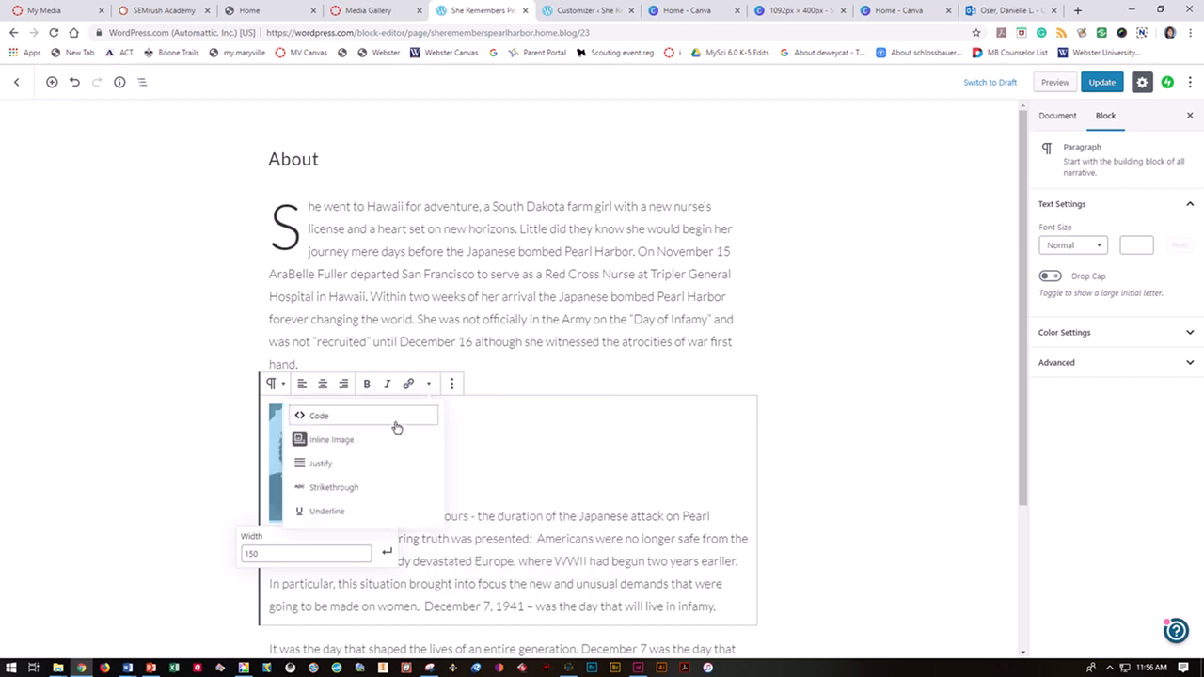
left_click(339, 464)
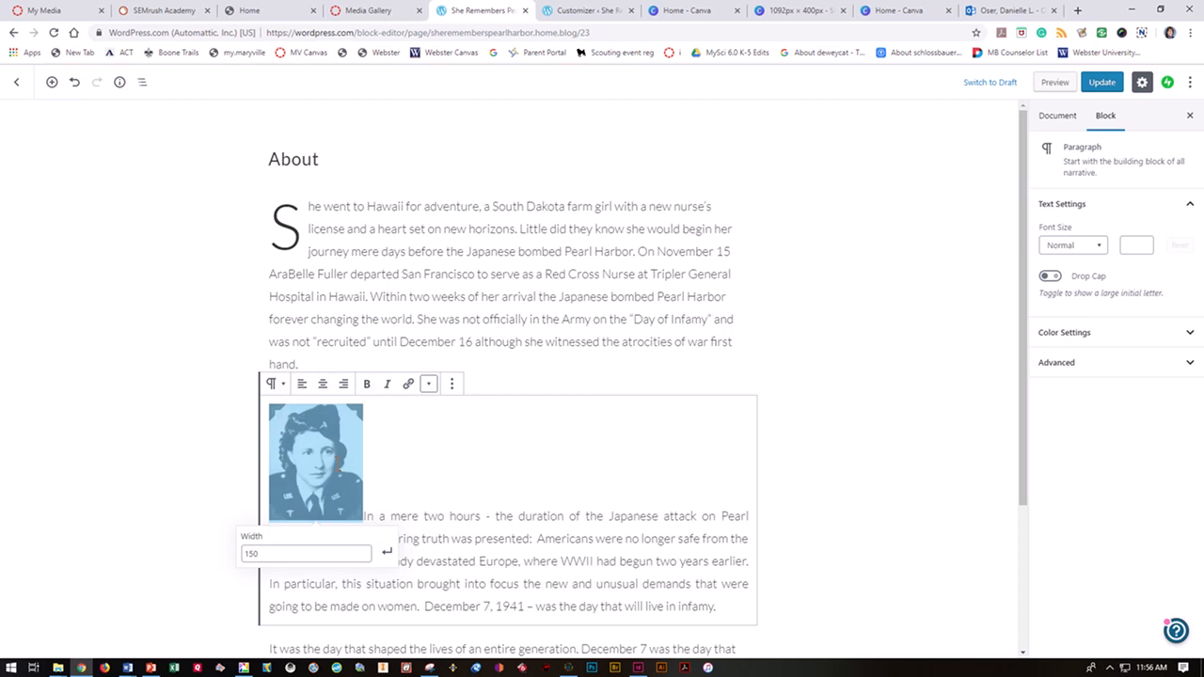
- Left-align the second paragraph and check which block types it can be transformed to
left_click(301, 384)
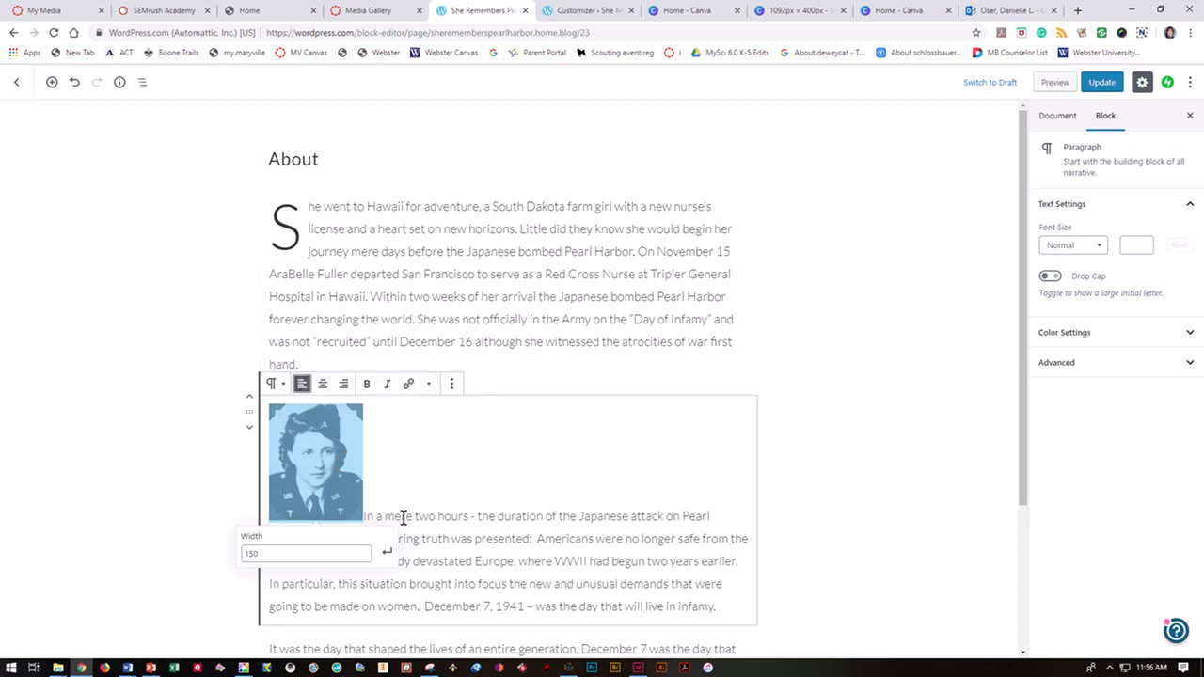
left_click(429, 509)
left_click(276, 384)
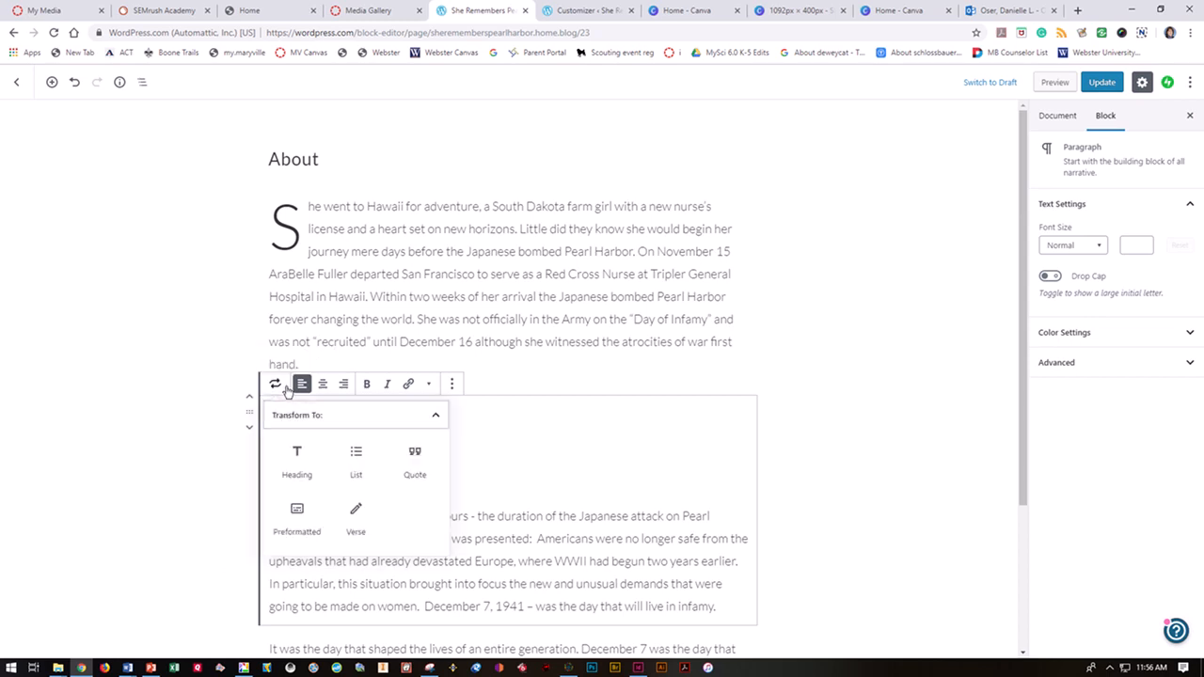
left_click(557, 520)
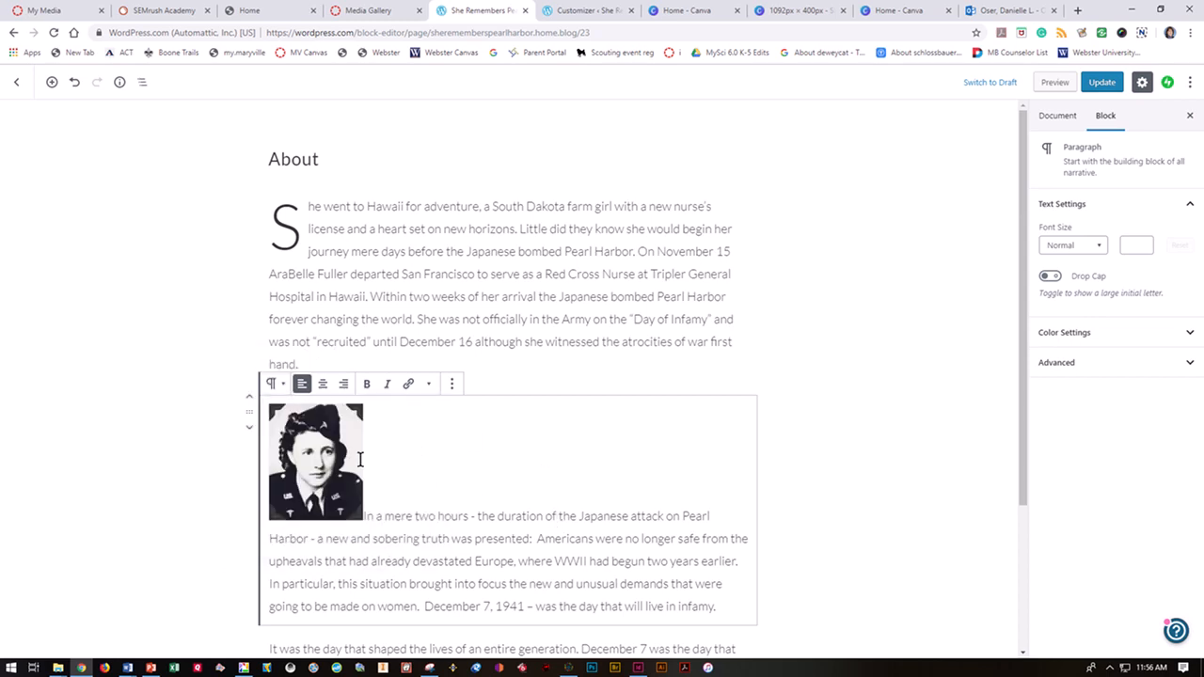
- Preview the About page to examine how the inline portrait sits with the second paragraph, and return to the editor
scroll(733, 585, "down", 2)
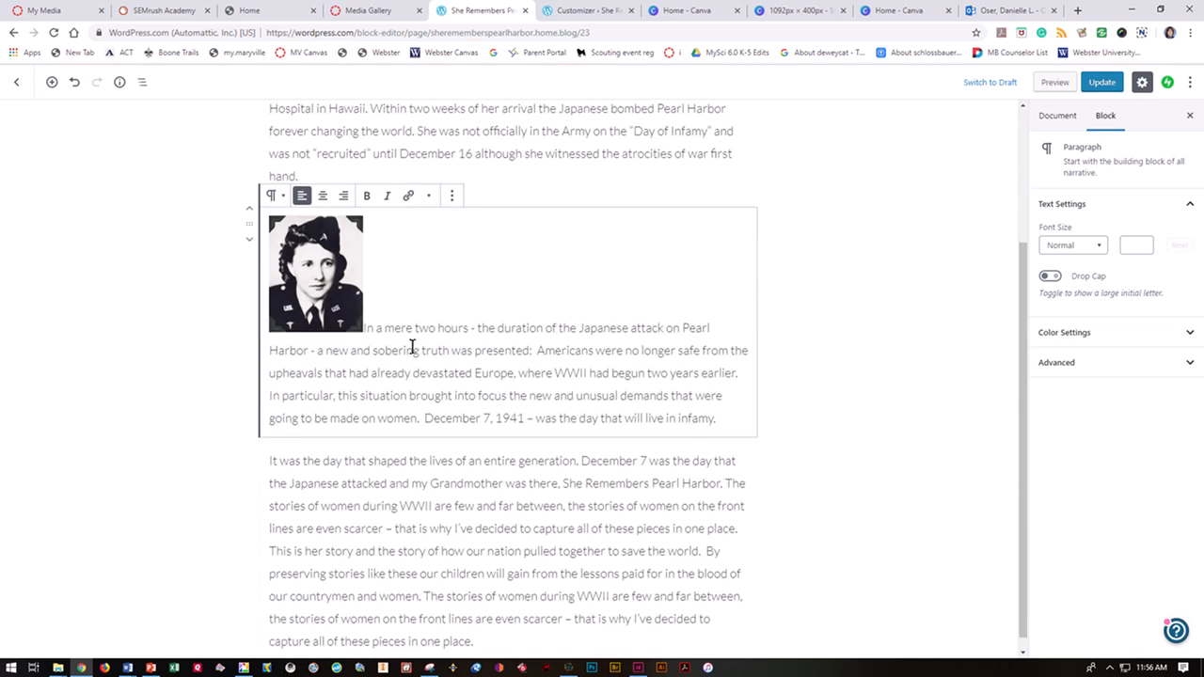
scroll(760, 302, "up", 2)
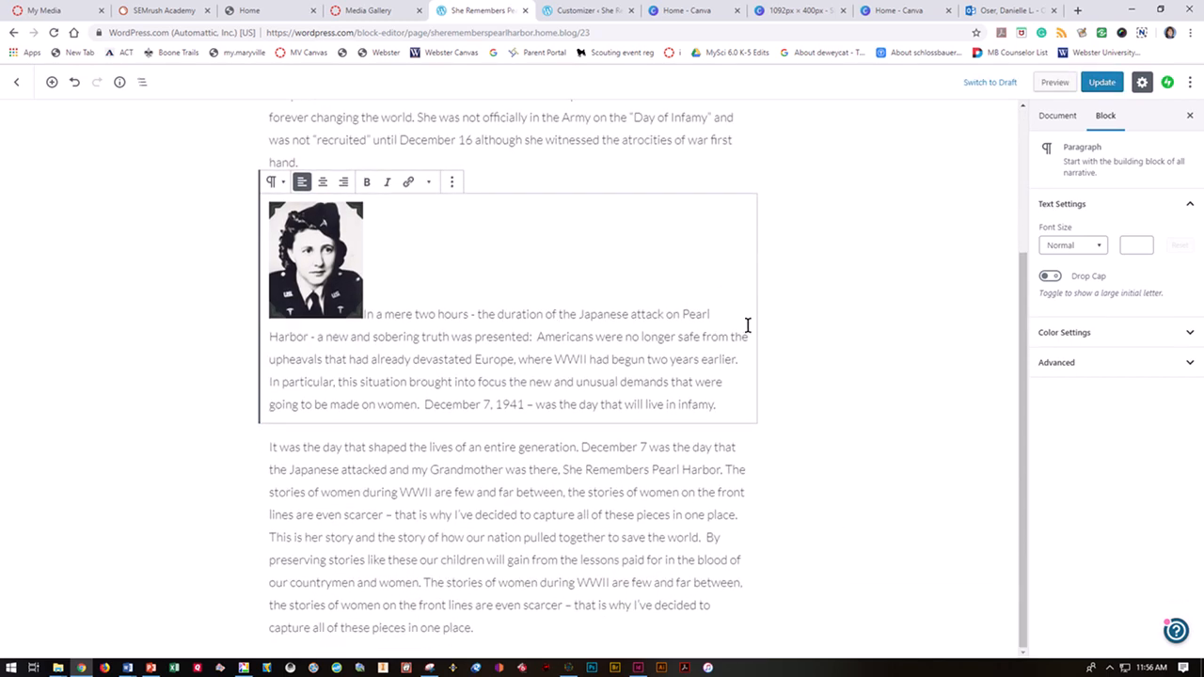
left_click(1055, 83)
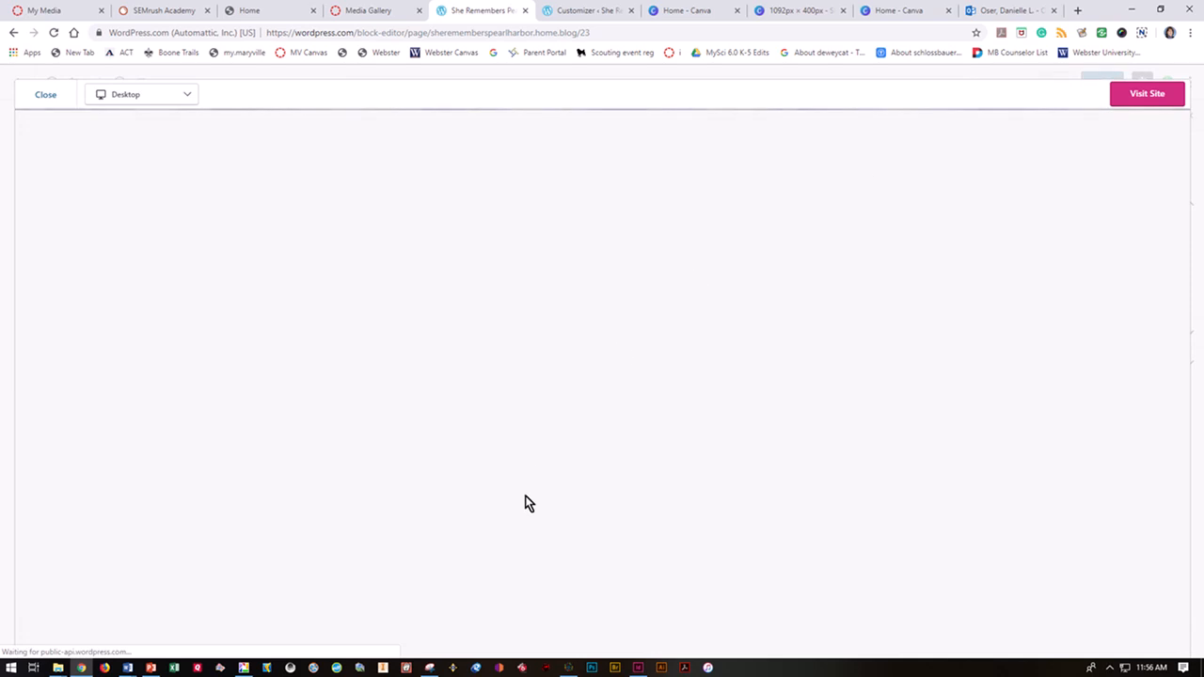
scroll(537, 482, "down", 3)
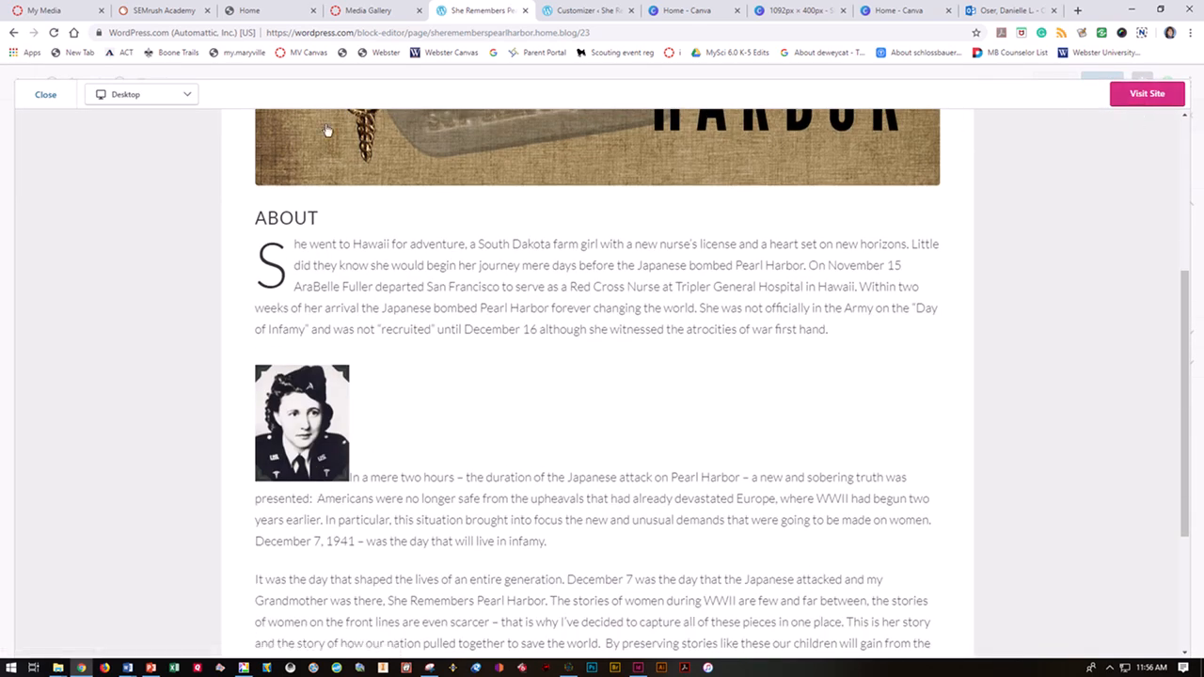
left_click(42, 96)
- Check the inline portrait's width setting and its context options for a way to wrap the text
left_click(322, 478)
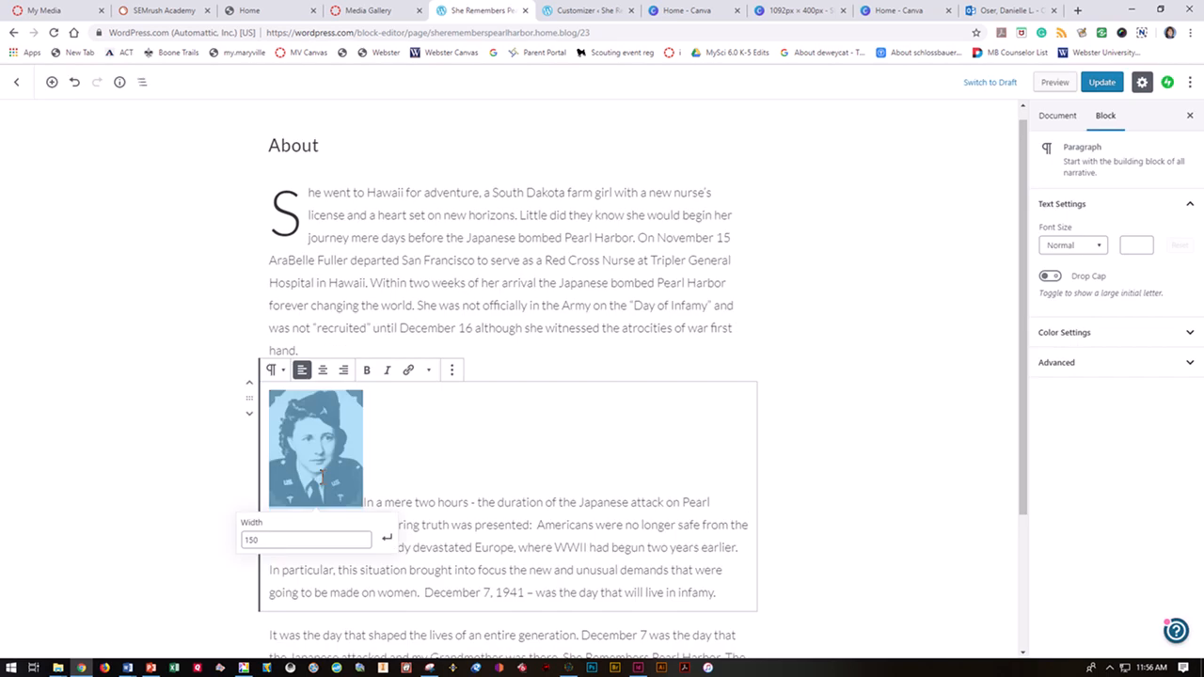
right_click(321, 477)
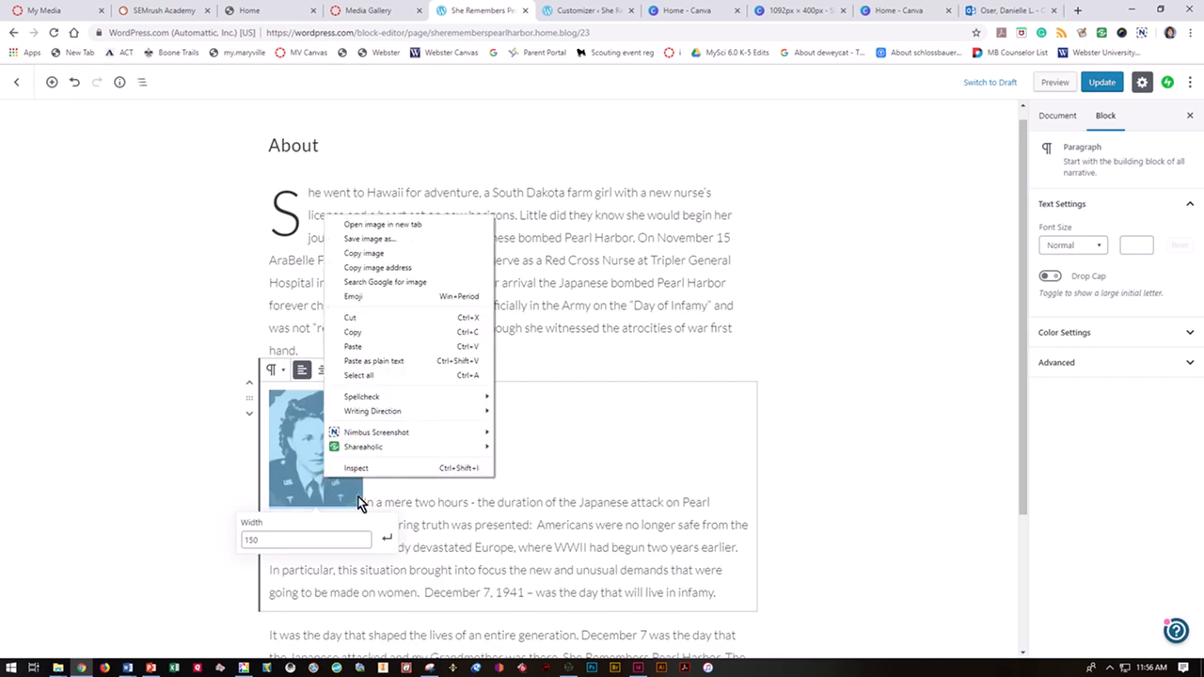
left_click(482, 506)
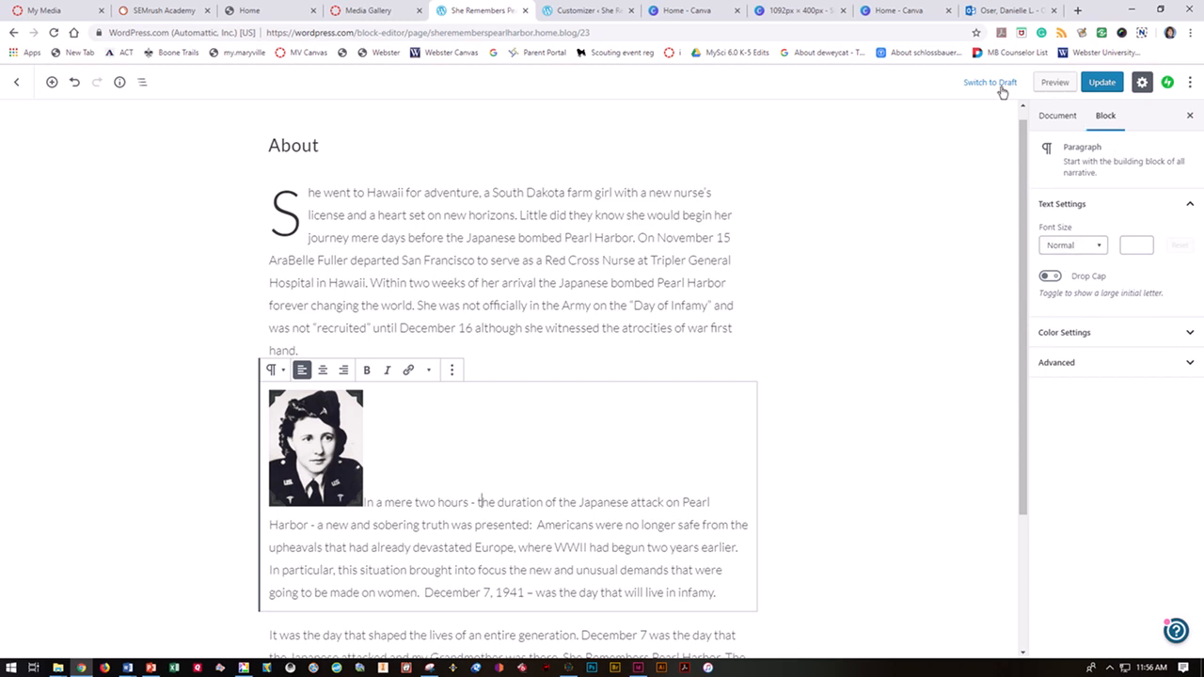
- Look through the editor options and the block types listed in the Block Manager, and close it
left_click(1191, 85)
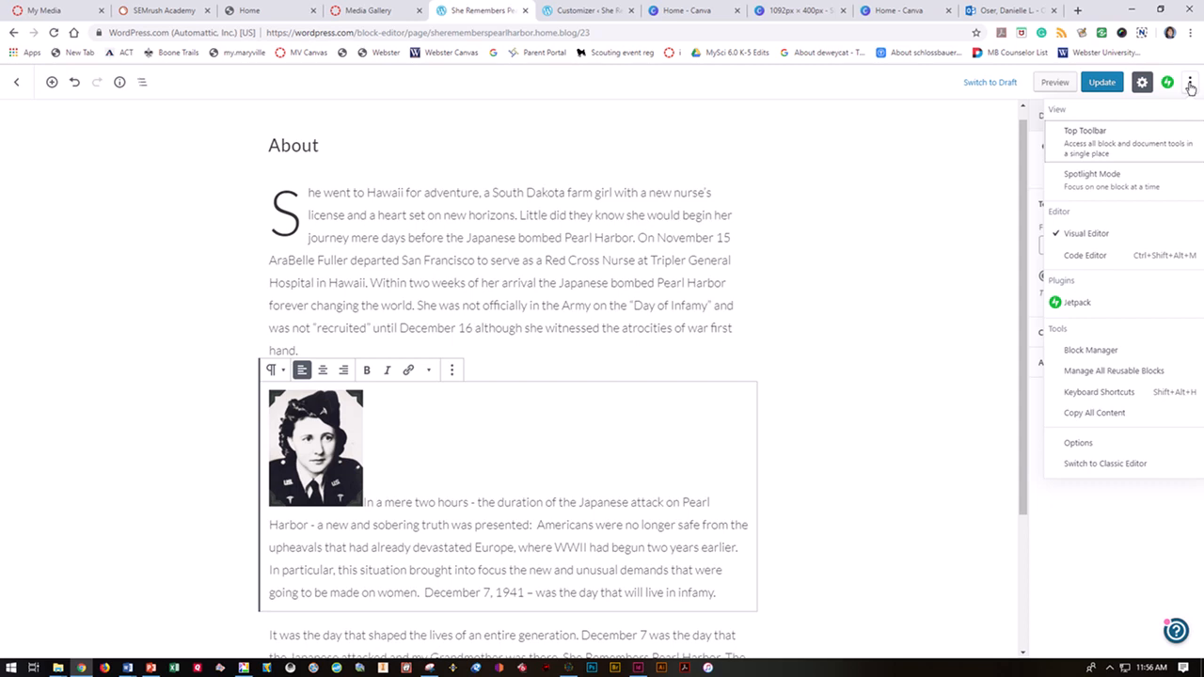
left_click(1082, 360)
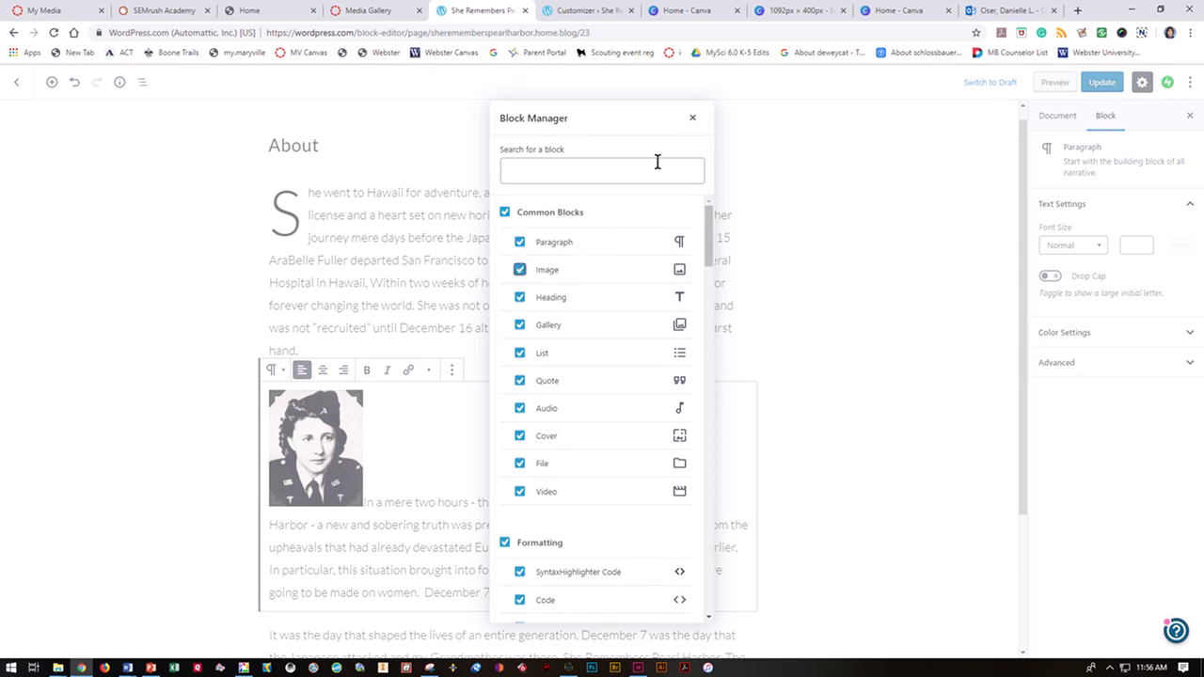
scroll(546, 454, "down", 4)
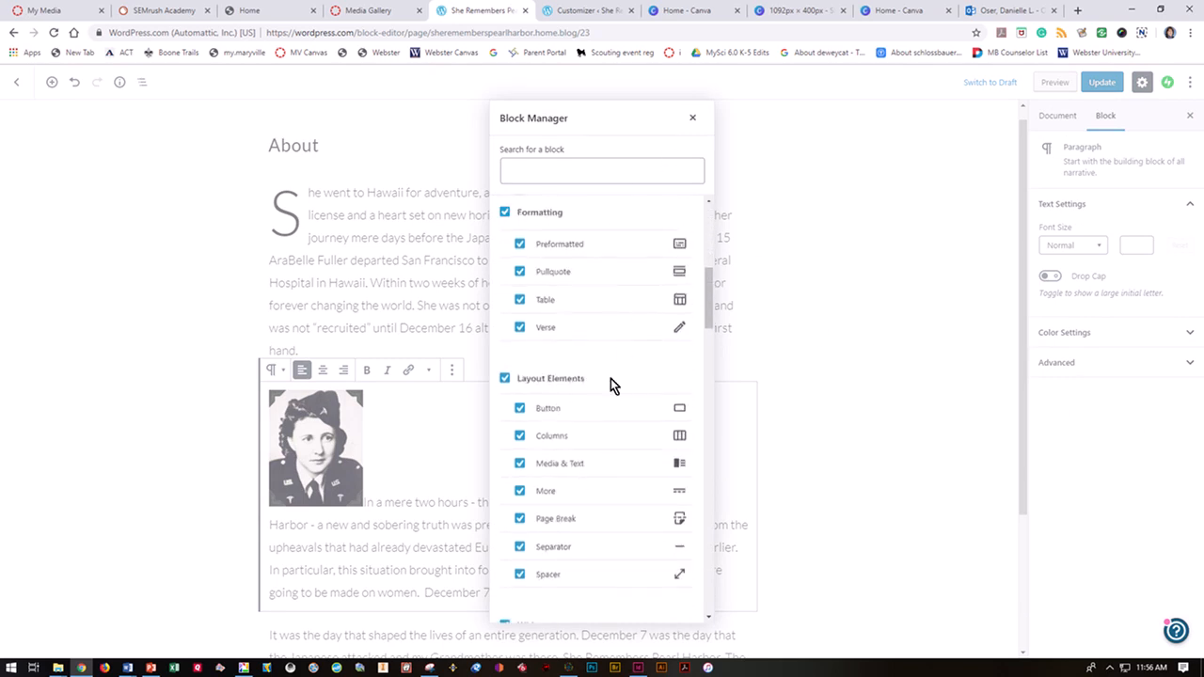
scroll(625, 349, "down", 2)
left_click(692, 117)
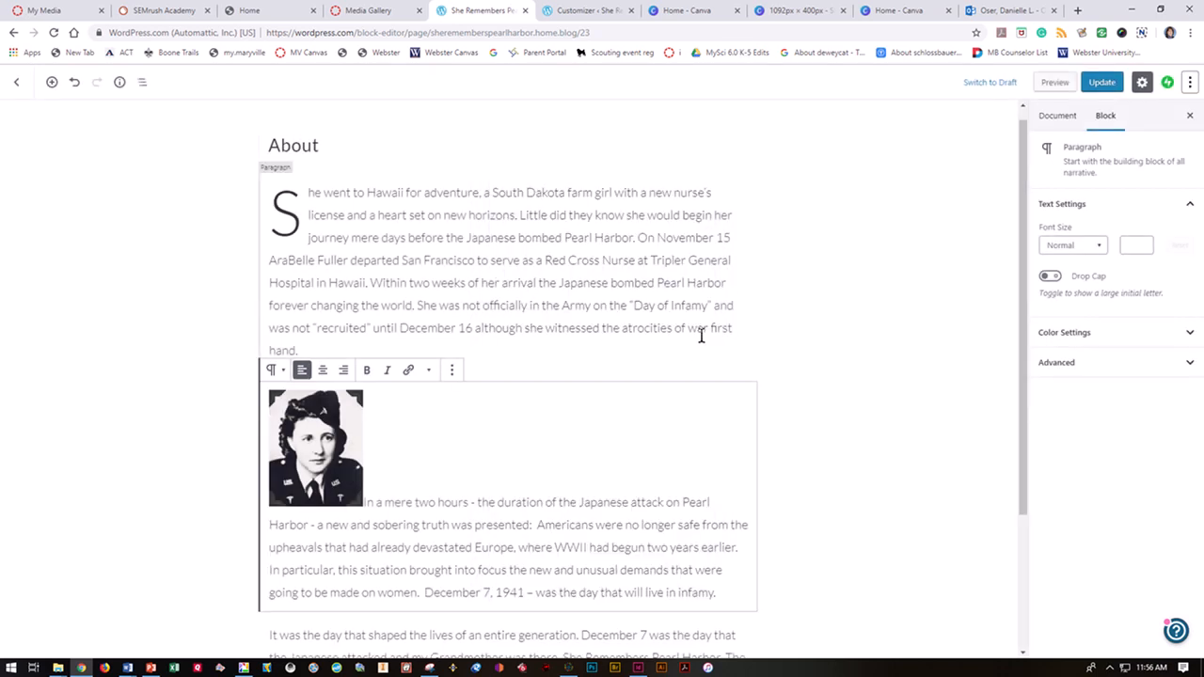
- Examine the second paragraph's color and advanced settings and the page's document settings, down to the page attributes
scroll(524, 373, "down", 3)
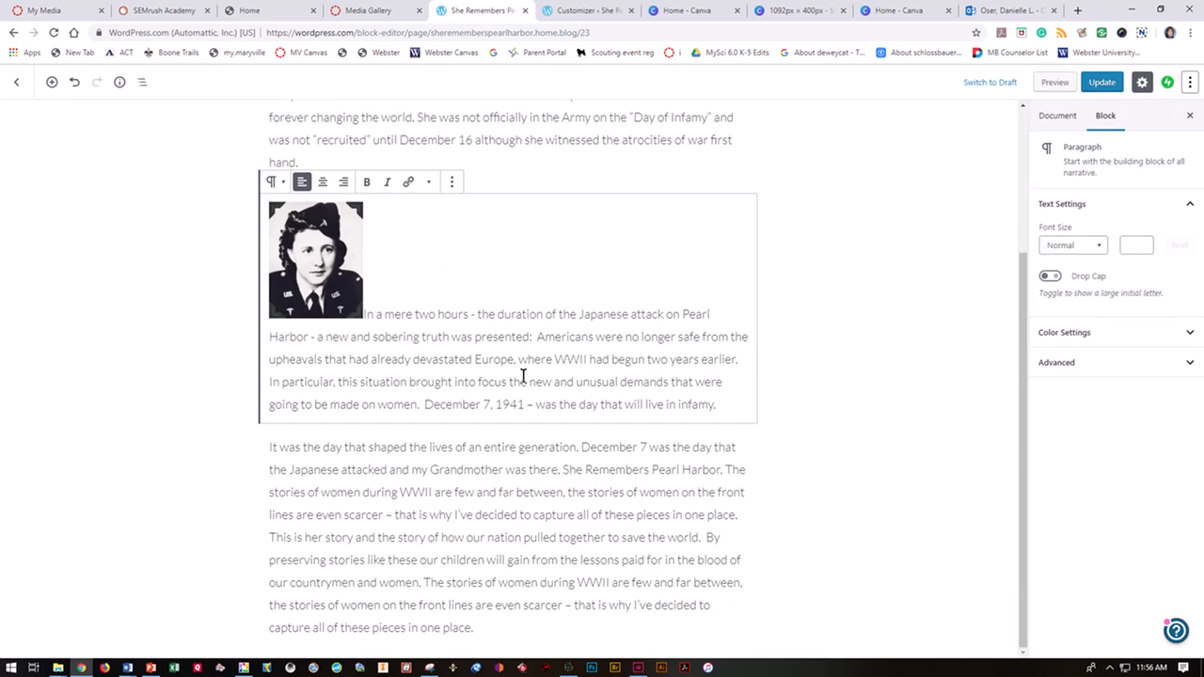
left_click(1062, 370)
left_click(1057, 335)
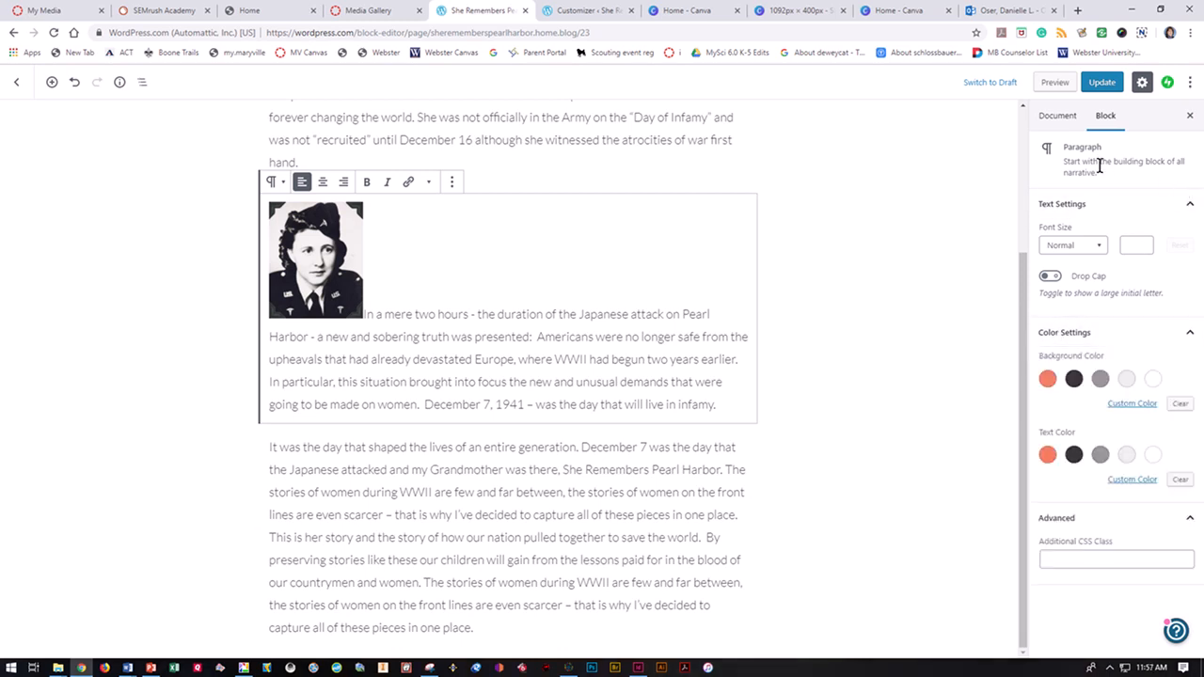
left_click(1054, 118)
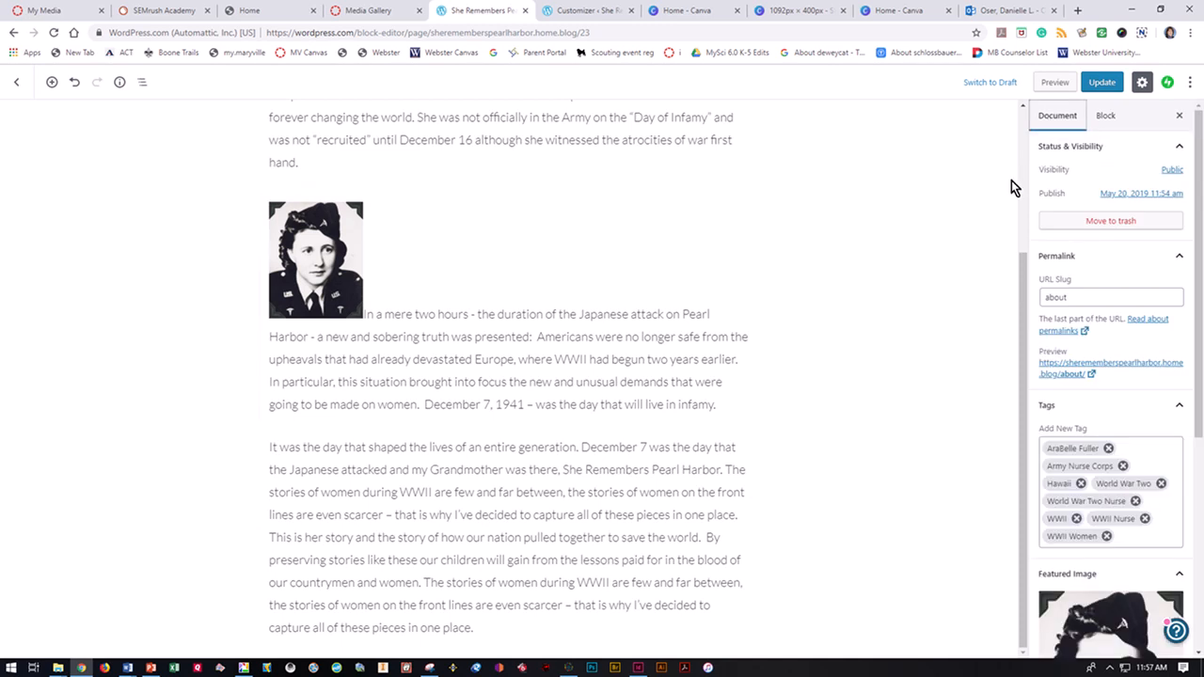
scroll(1129, 407, "down", 1)
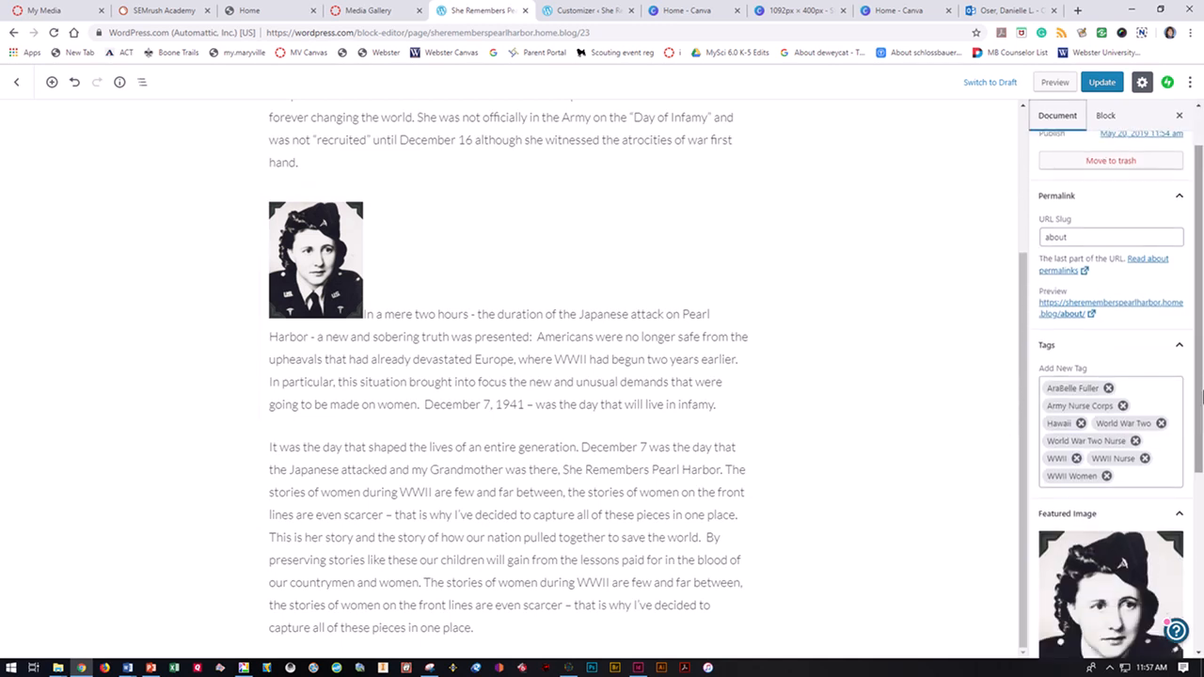
left_click_drag(1201, 341, 1201, 534)
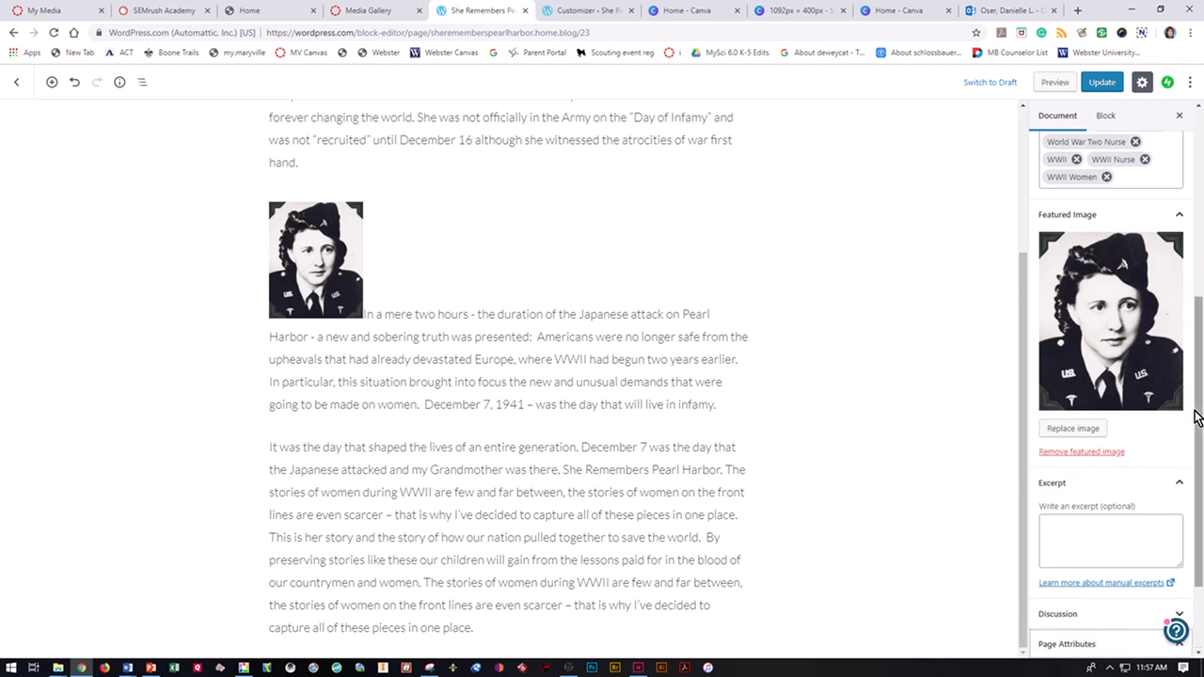
left_click_drag(1198, 414, 1202, 491)
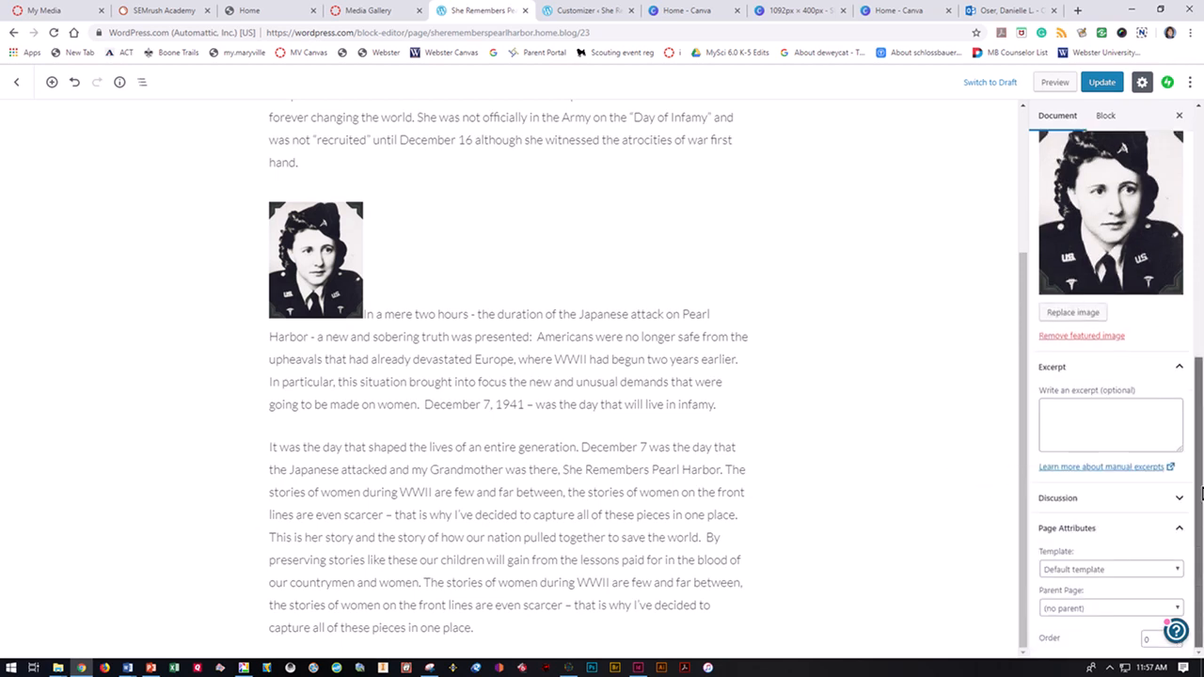
- Reopen the inline image selection for the portrait in the second paragraph and open the nurse's portrait details for editing
left_click(307, 277)
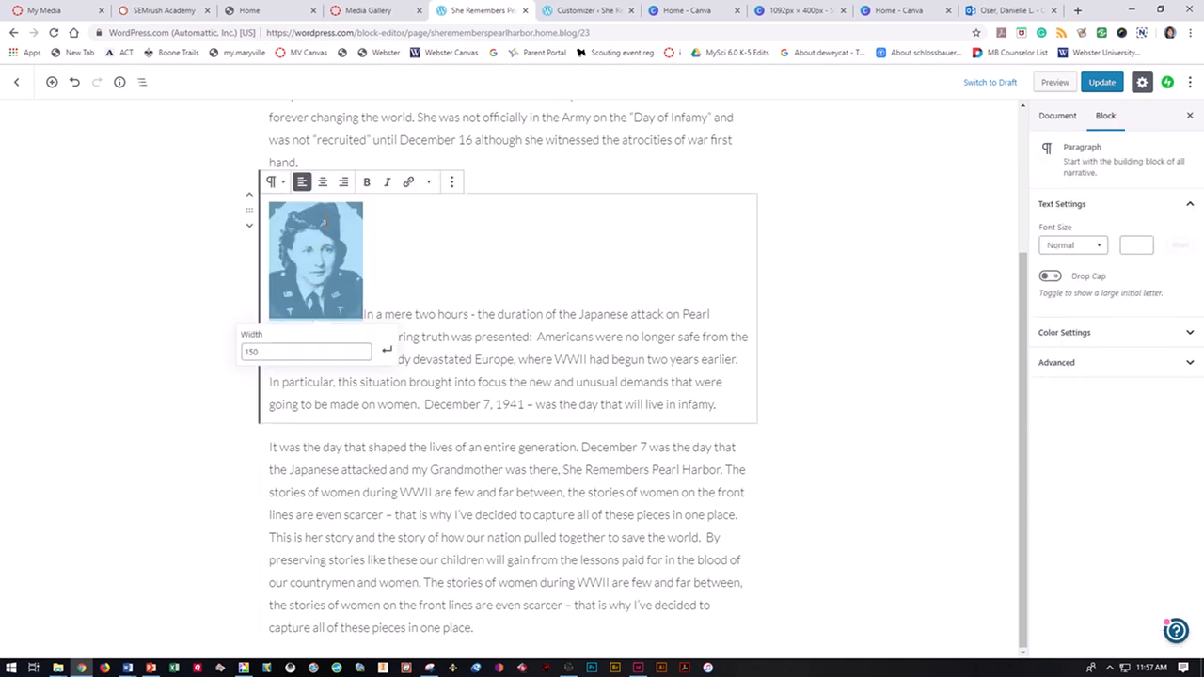
left_click(409, 182)
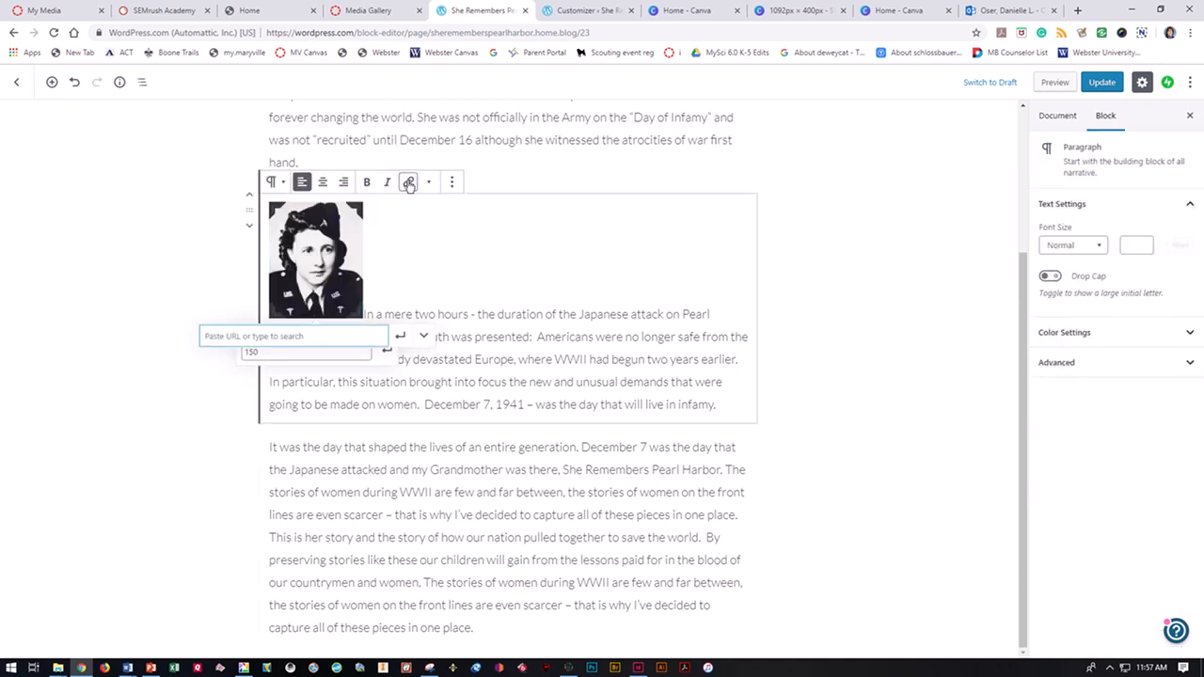
left_click(430, 183)
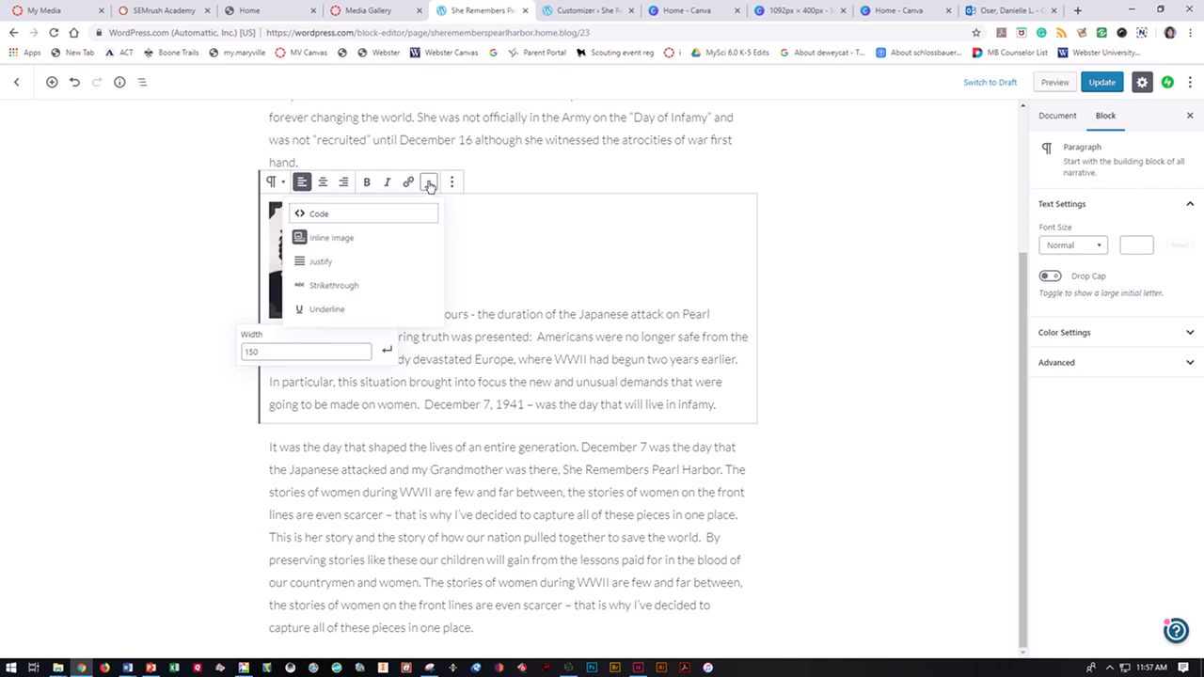
left_click(341, 239)
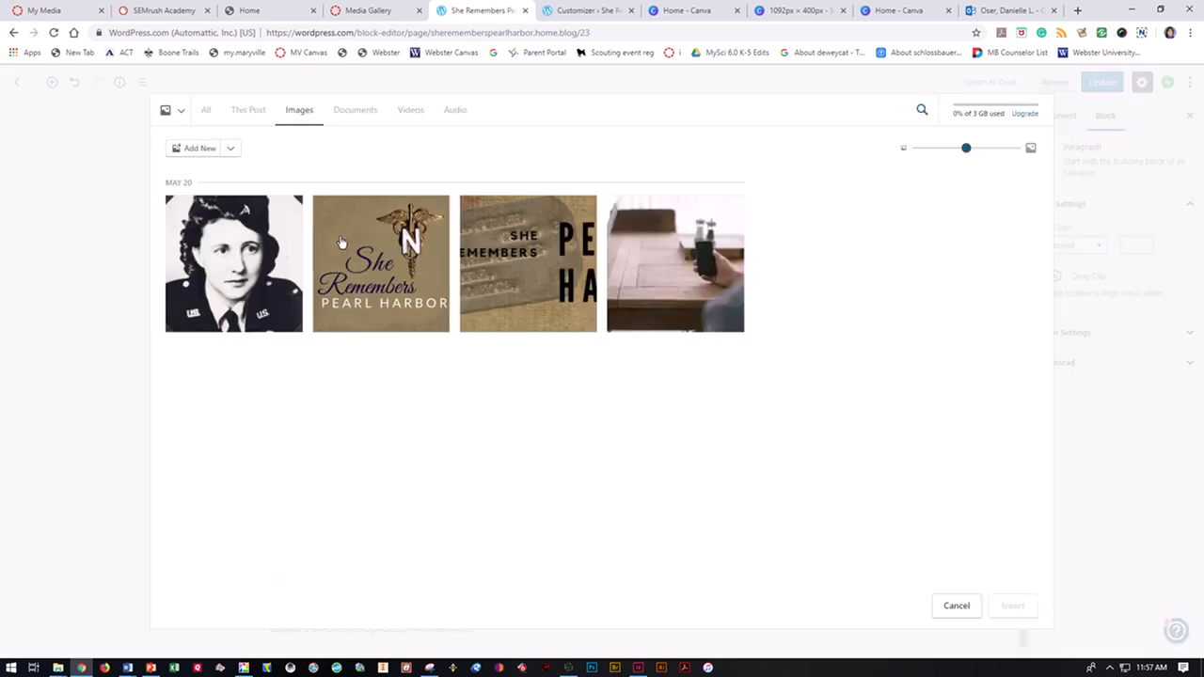
left_click(254, 269)
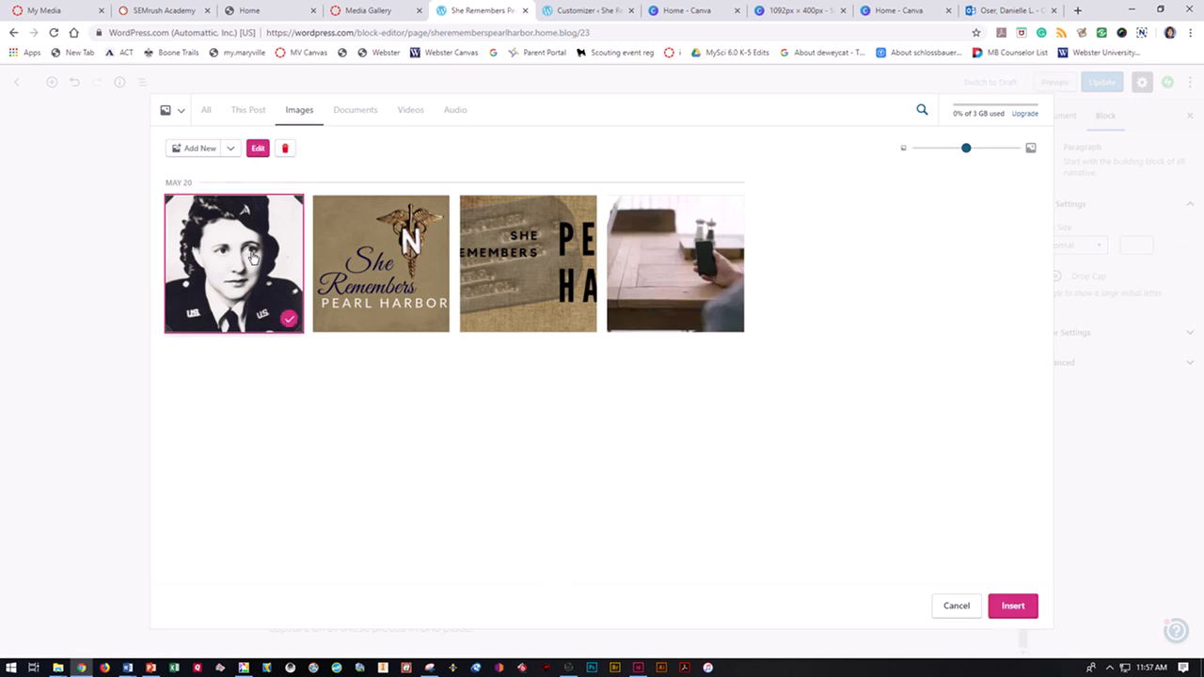
right_click(252, 256)
left_click(252, 256)
left_click(248, 254)
left_click(221, 231)
left_click(257, 148)
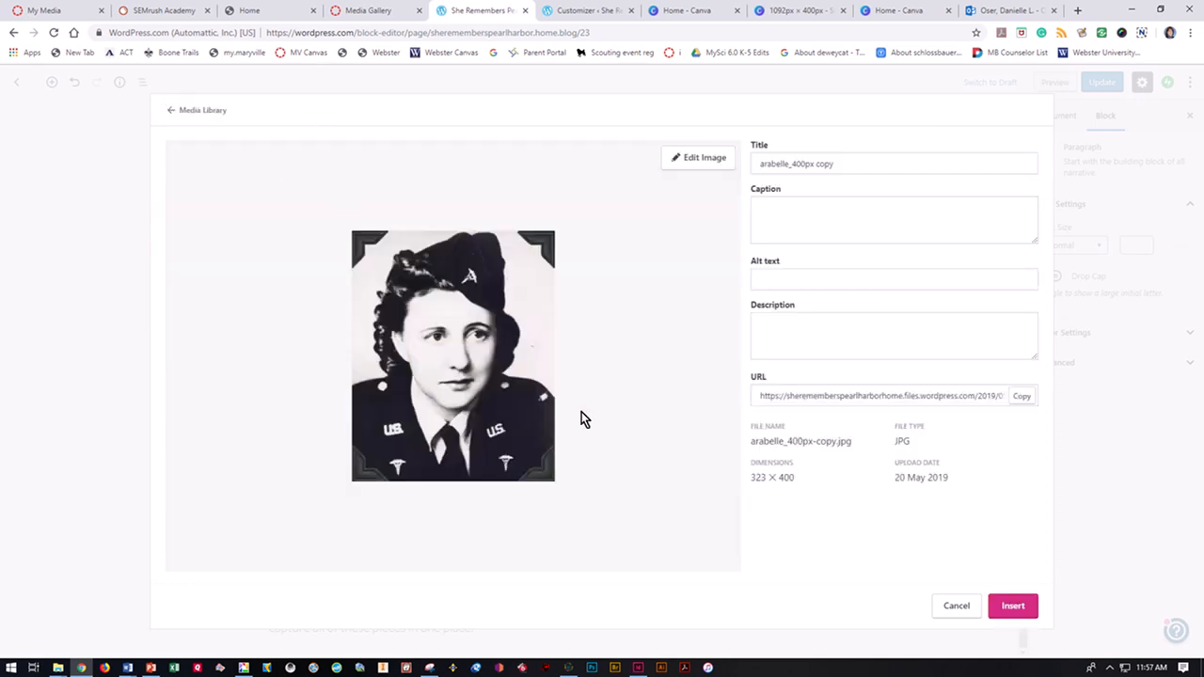
- Fill in the portrait's alt text with the nurse's full name followed by ", Army Nurse Nurse Corp" and copy it into the caption
left_click(782, 278)
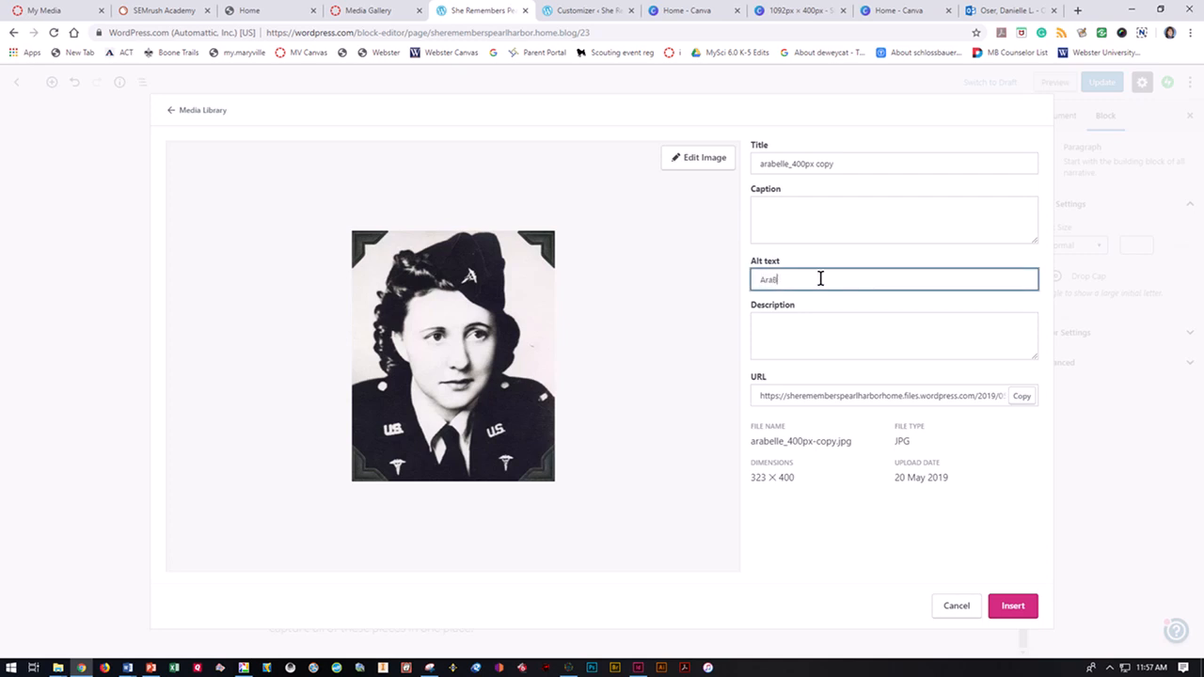
type("AraBelle F")
left_click_drag(929, 274, 732, 293)
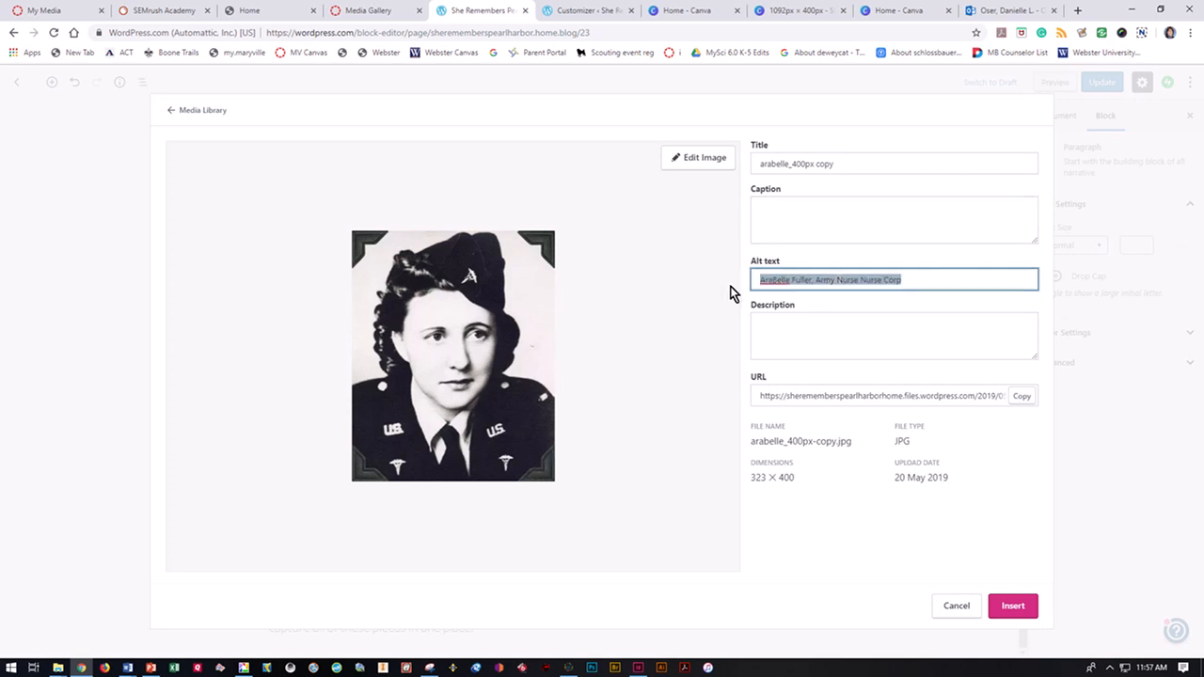
key("BackSpace")
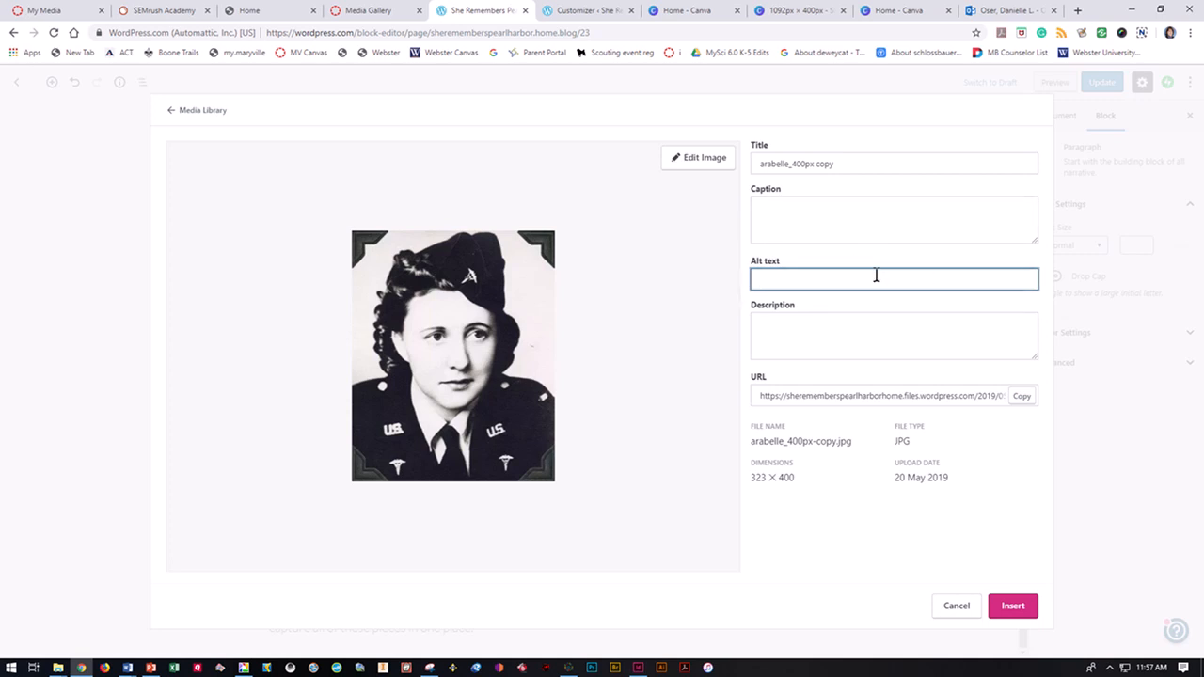
key("ctrl+z")
key("ctrl+c")
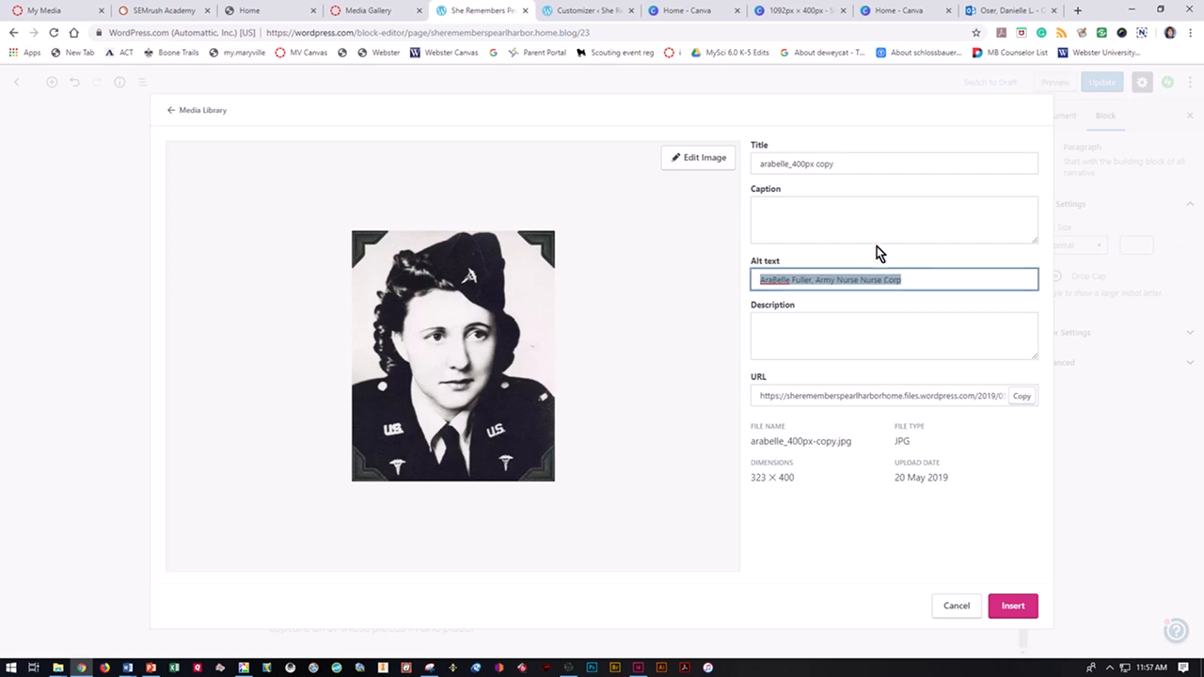
left_click(876, 220)
key("ctrl+v")
- Replace the portrait's title with the nurse's full name followed by ", ANC" and insert the image into the paragraph
left_click_drag(868, 168, 761, 169)
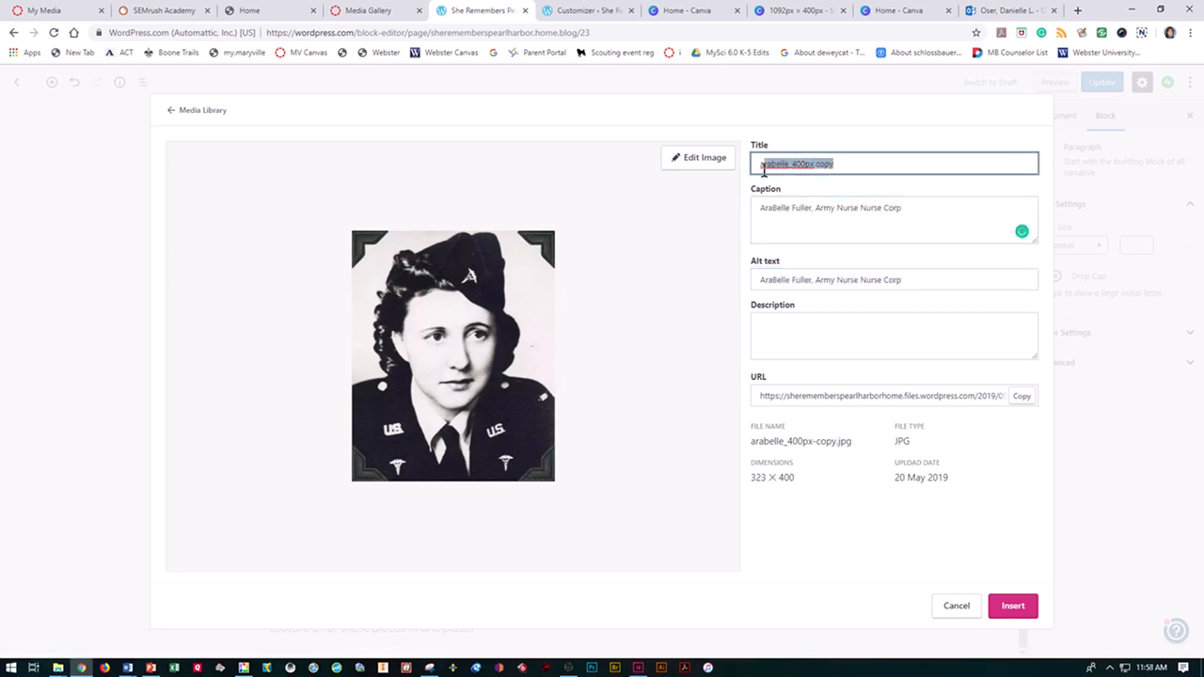
left_click_drag(850, 161, 750, 166)
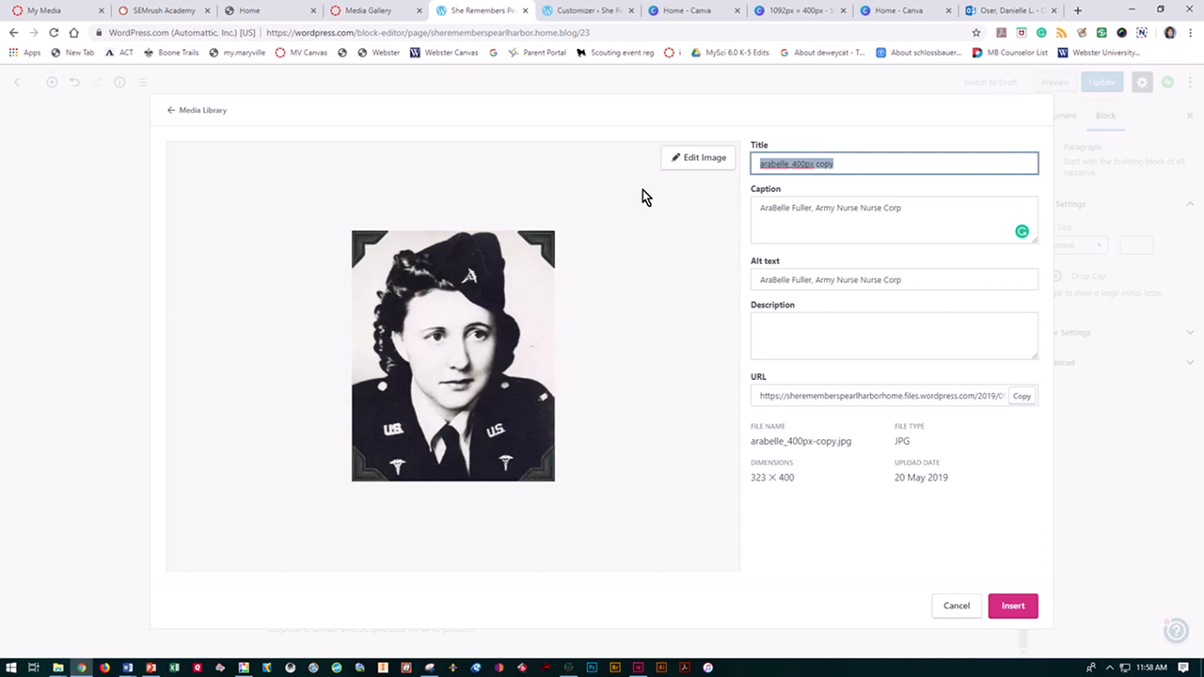
type("AraBelle")
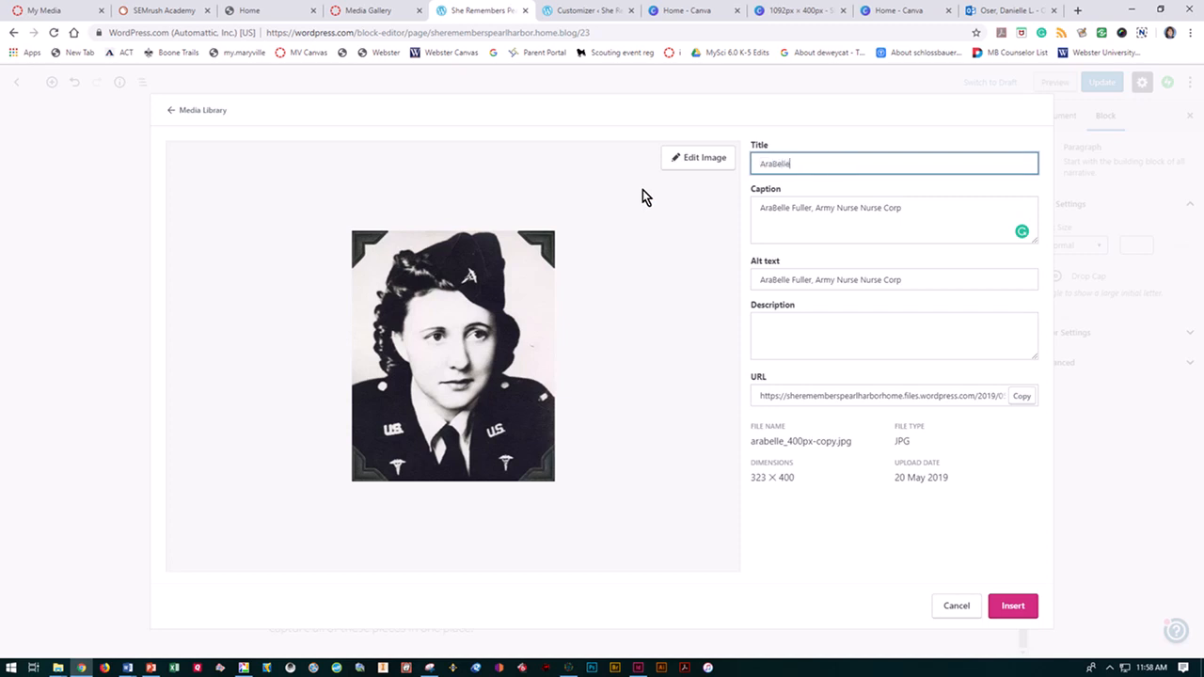
type(" Fuller, ANC")
left_click(1013, 612)
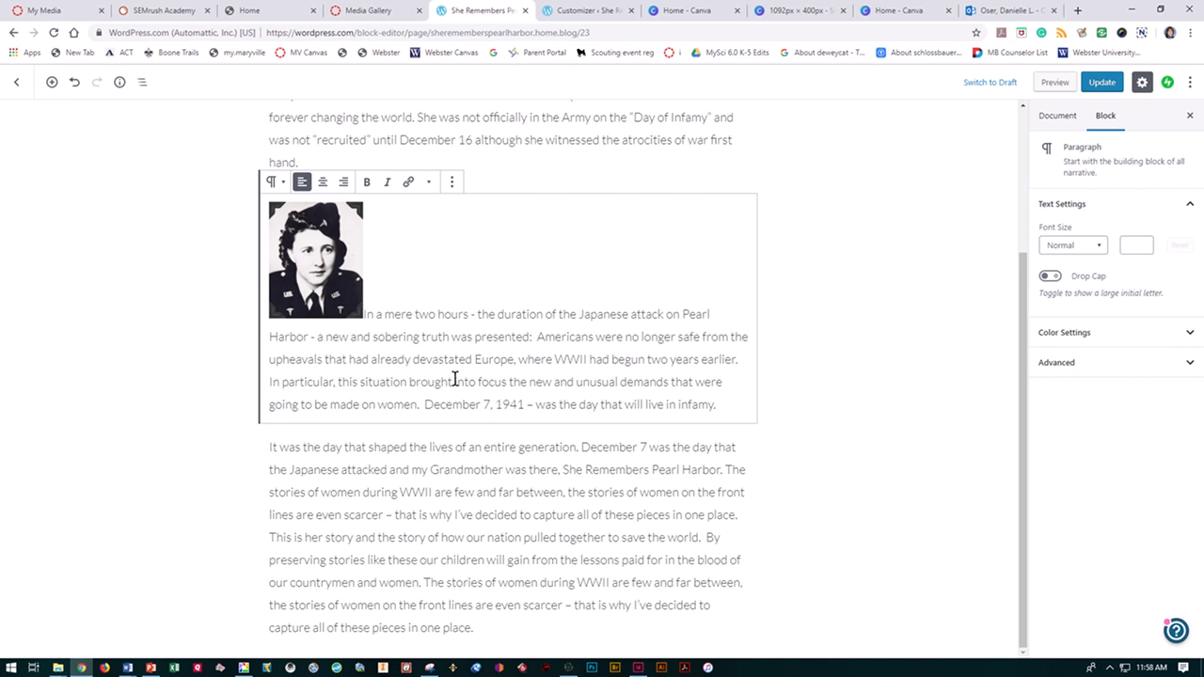
- Update the About page and open it on the live site from the preview
left_click(1101, 83)
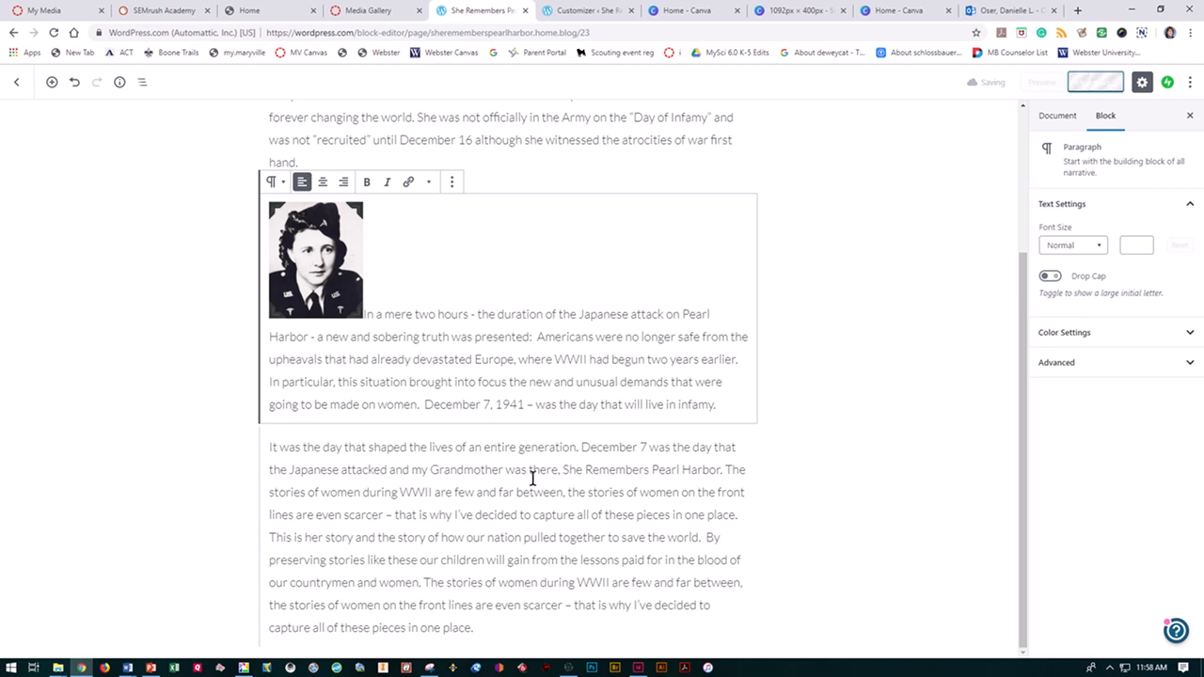
left_click_drag(533, 477, 568, 489)
scroll(815, 395, "up", 4)
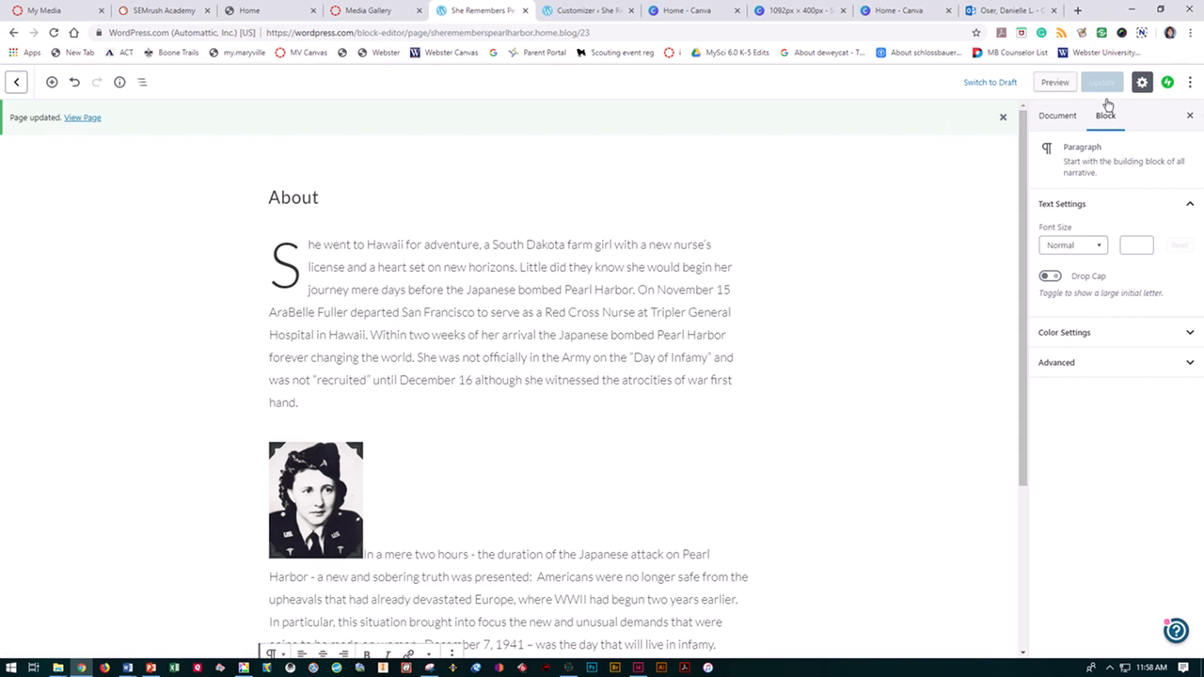
left_click(1055, 82)
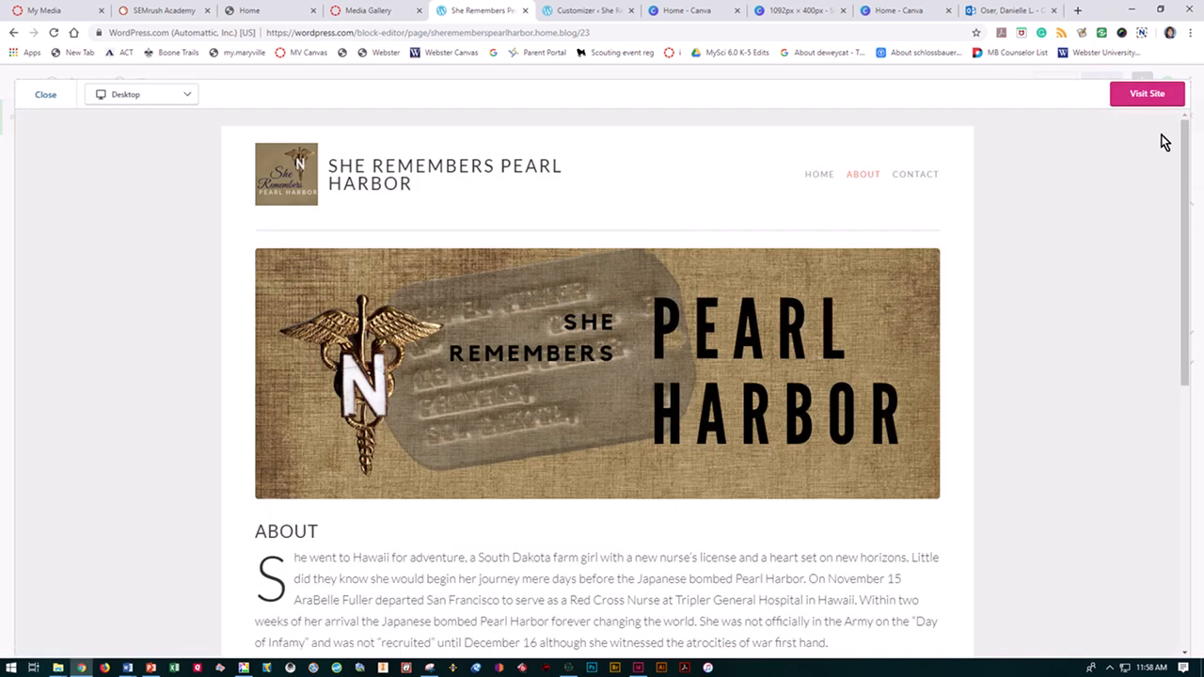
left_click(1146, 96)
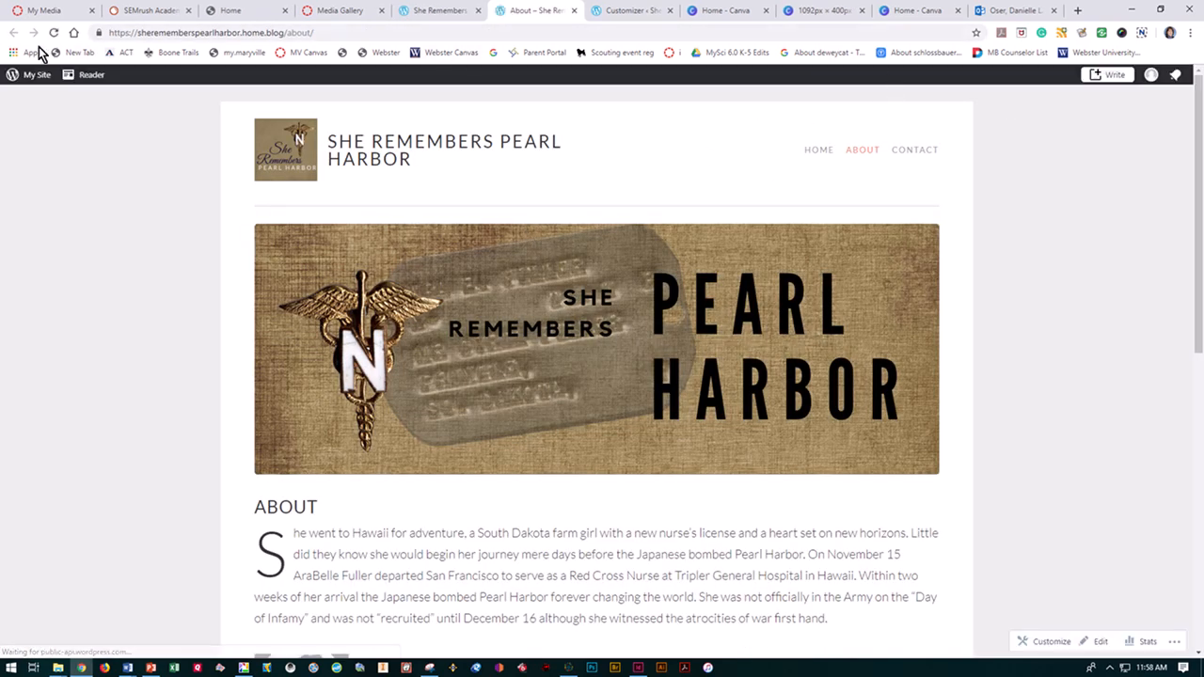
- Close the About page preview in the WordPress editor and open the Home page from the site's page list for editing
left_click(411, 12)
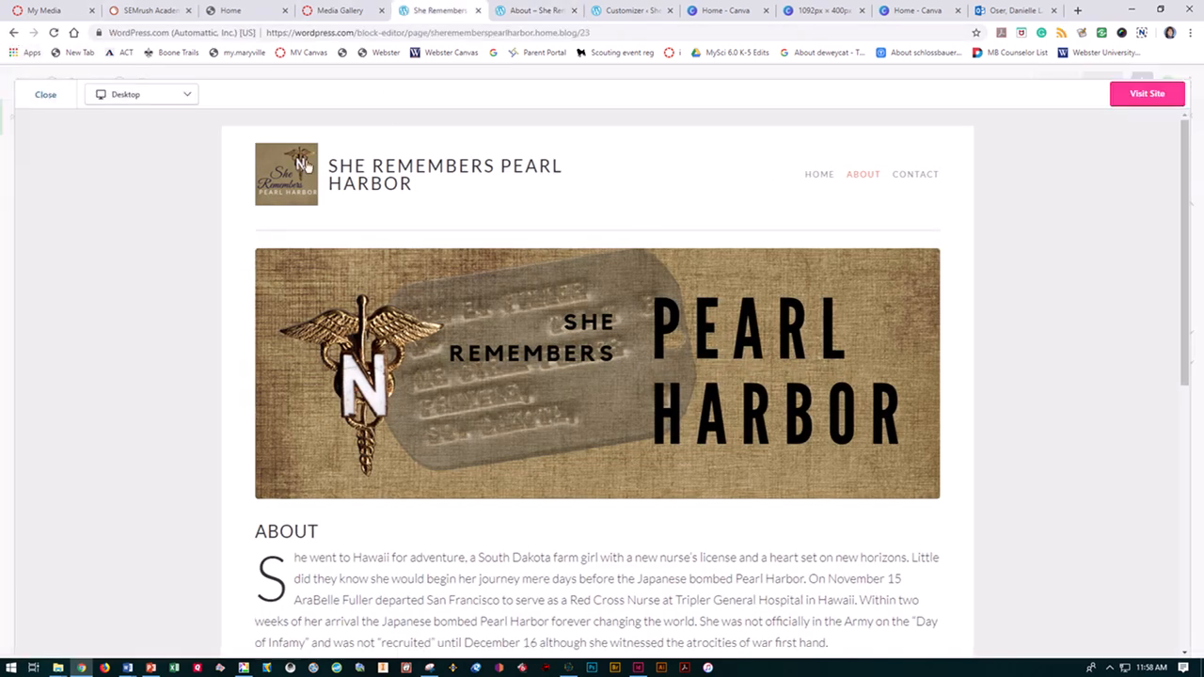
left_click(42, 96)
left_click(17, 84)
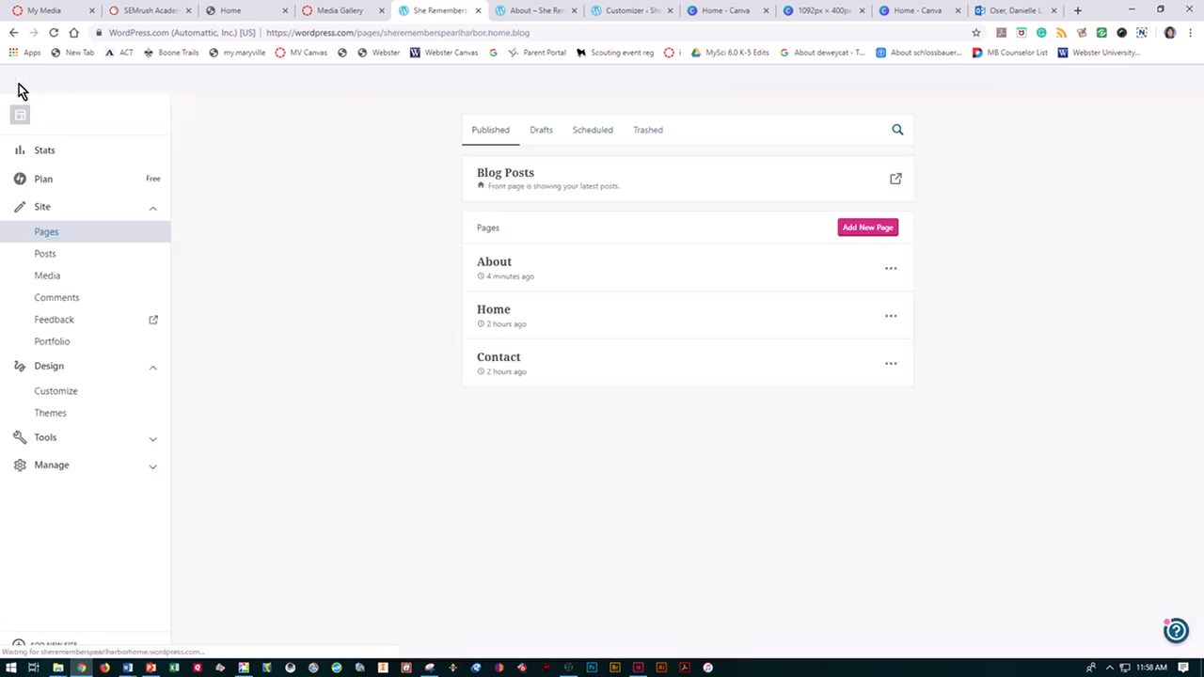
left_click(493, 310)
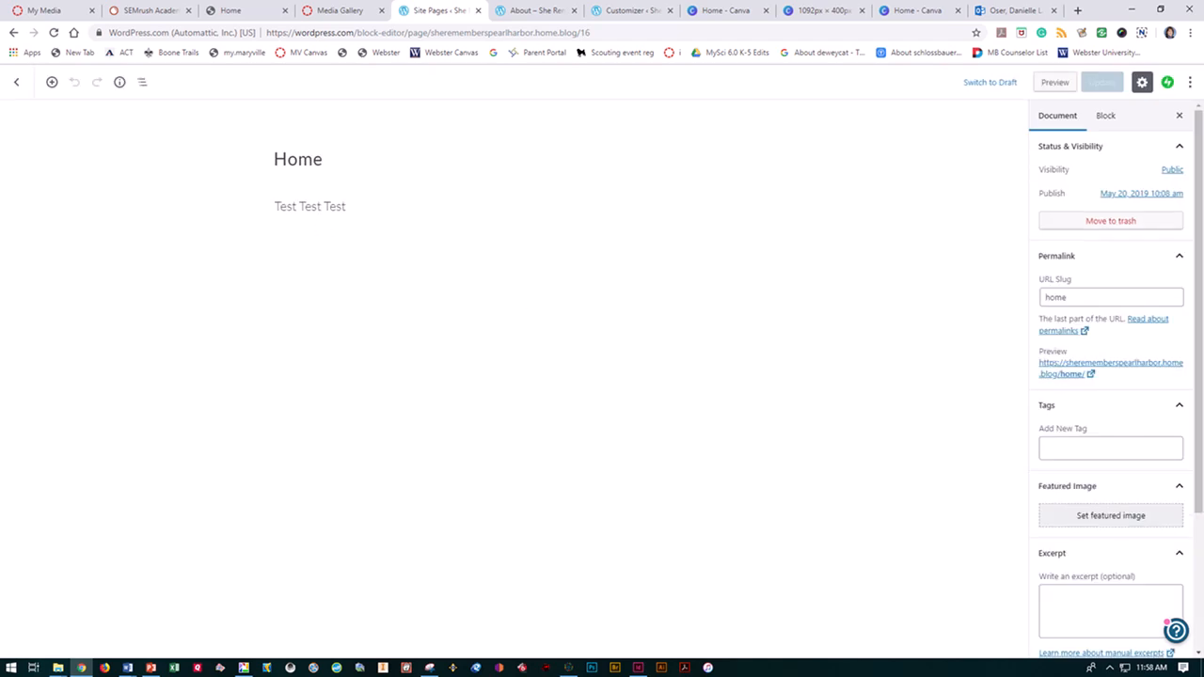
- Switch to Word, copy the entire text of WP Home Sample.docx and minimize that document
key("alt+Tab")
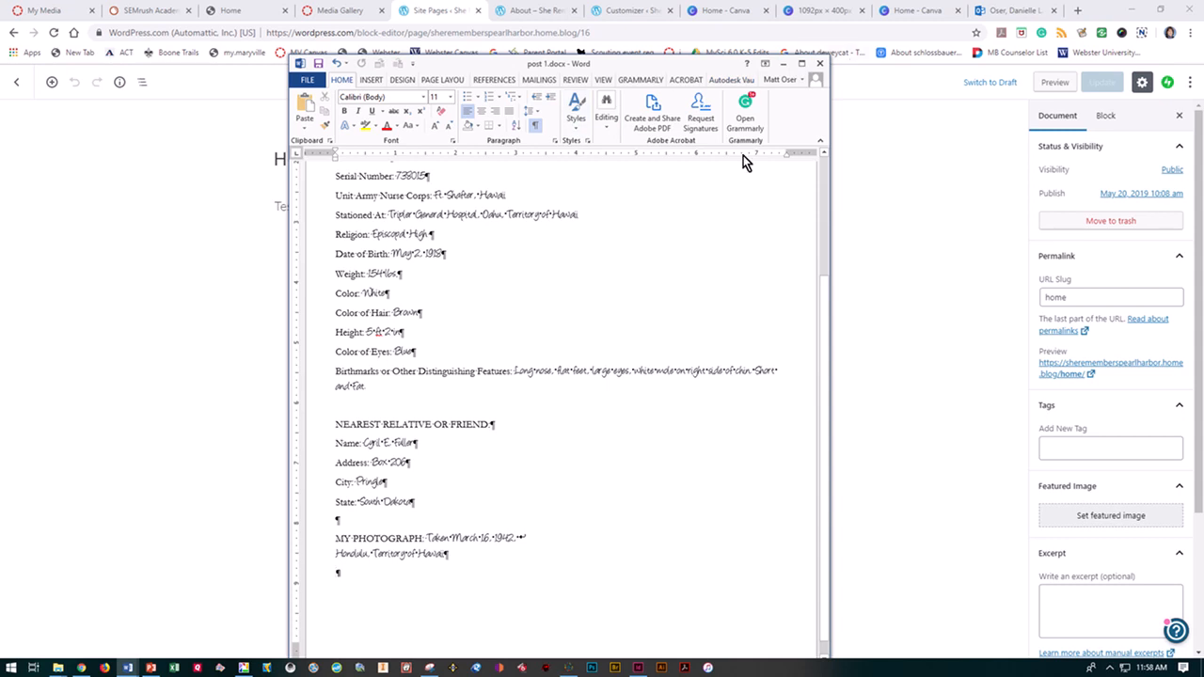
mouse_move(130, 670)
left_click(121, 637)
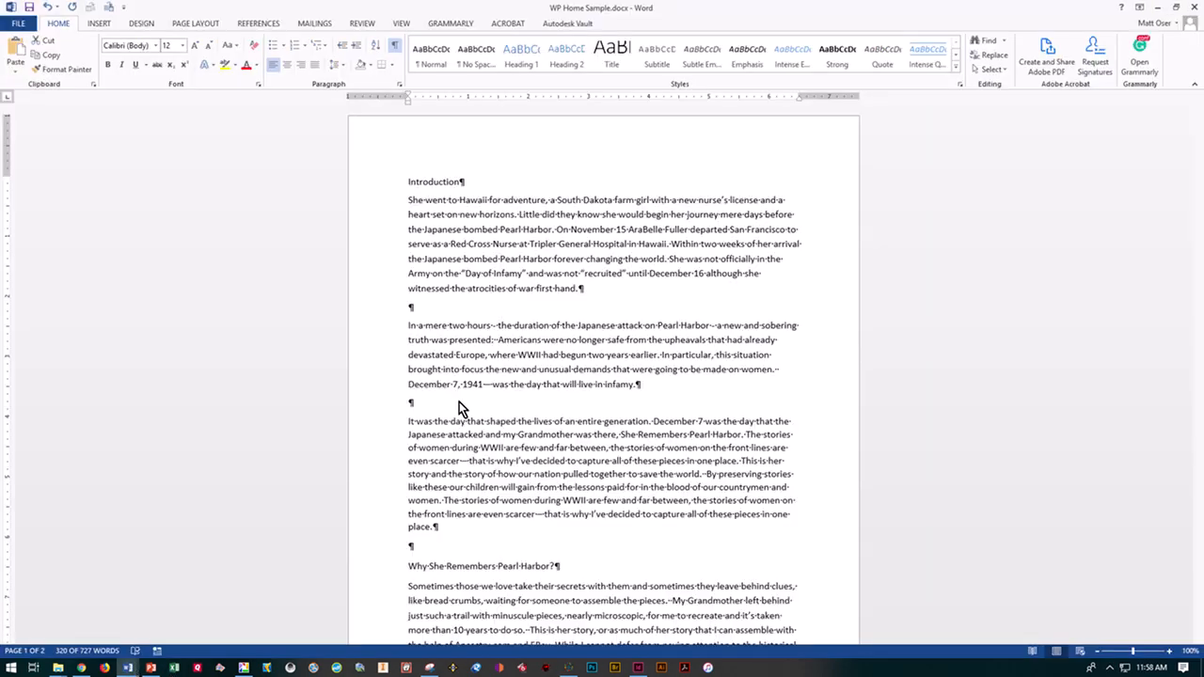
left_click(512, 362)
key("ctrl+a")
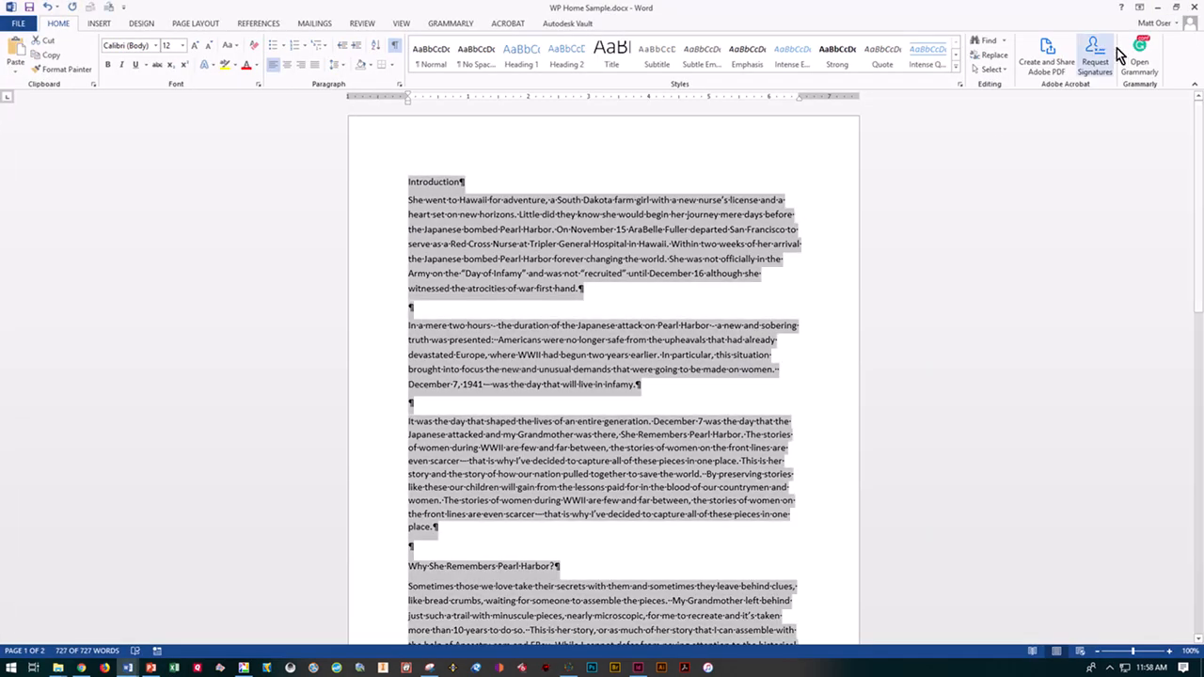
left_click(1157, 13)
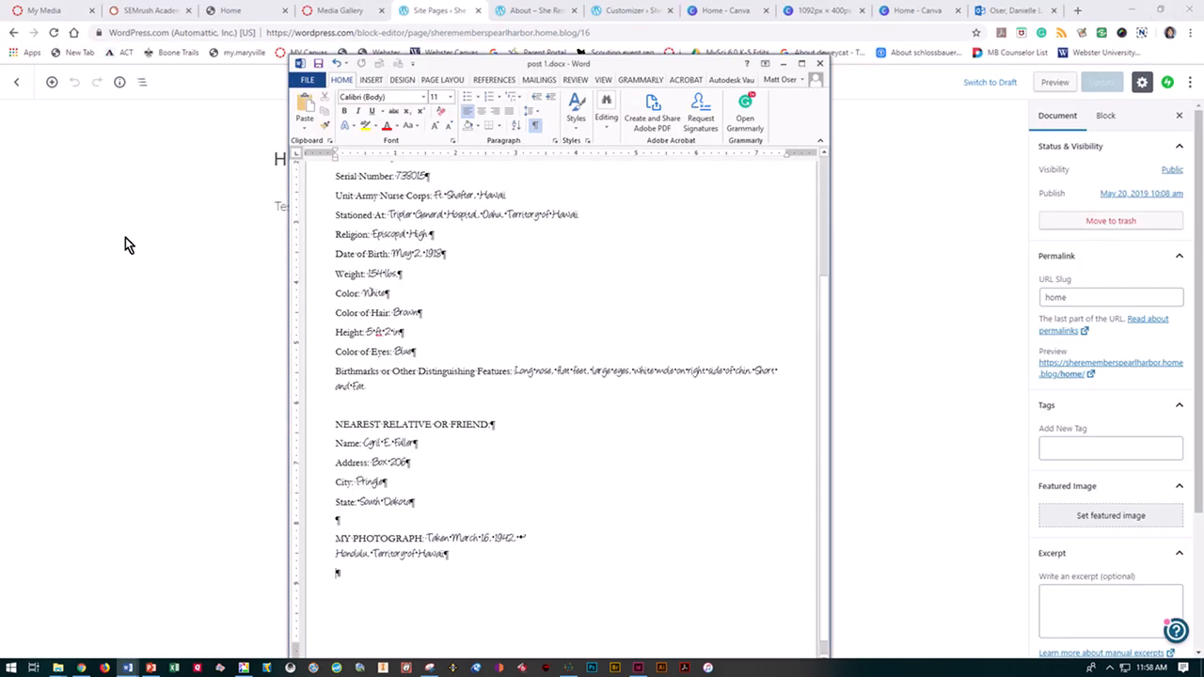
- Return to the Home page in the WordPress editor and paste the copied text at the "Test Test Test" paragraph
left_click(219, 213)
left_click(274, 208)
left_click_drag(358, 207, 245, 212)
key("ctrl+v")
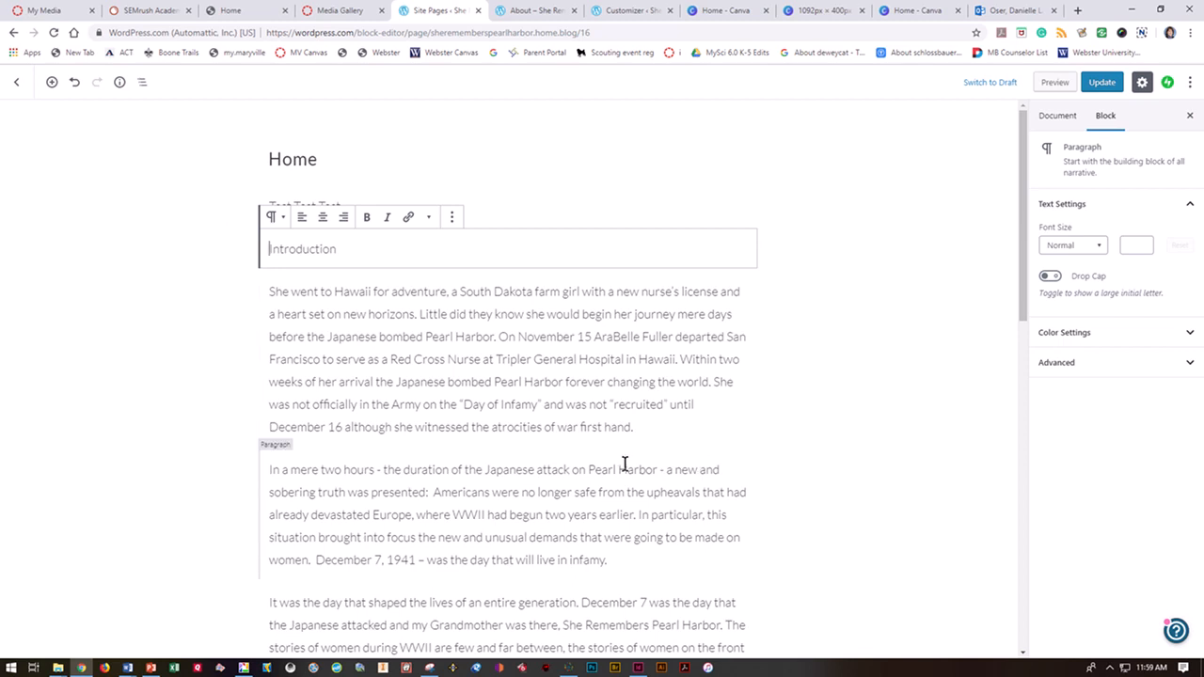
- Add an image block after the paragraph that ends with "was the day that will live in infamy."
scroll(626, 464, "down", 1)
left_click(661, 371)
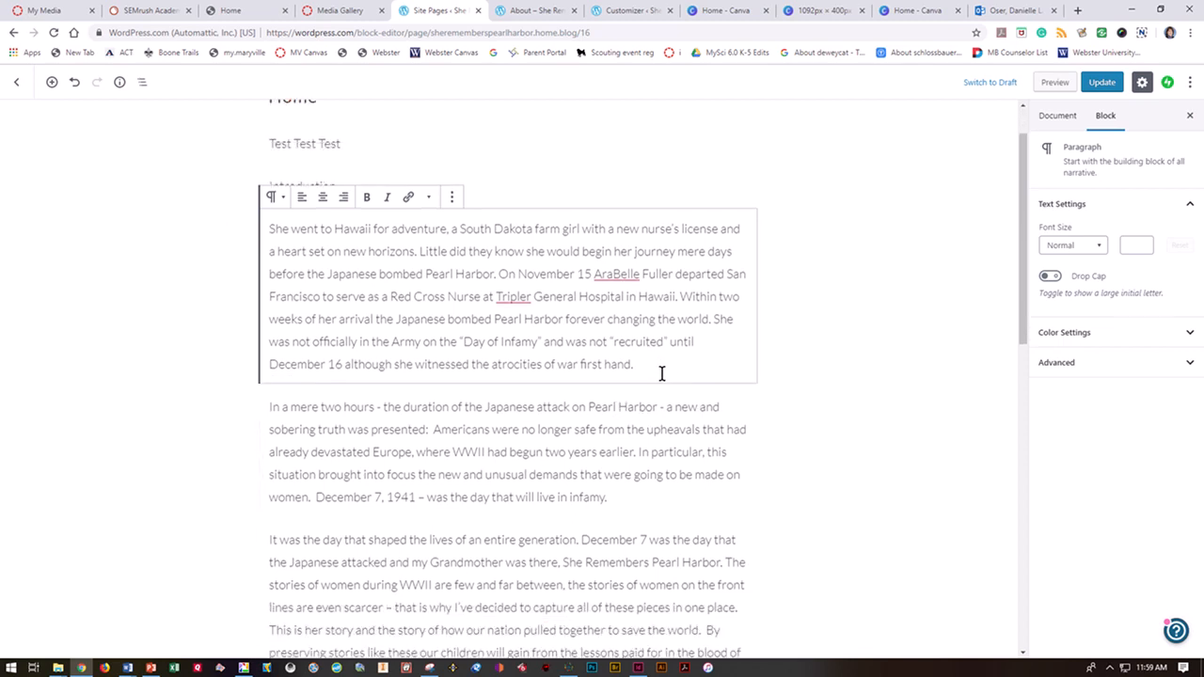
left_click(630, 500)
key("Return")
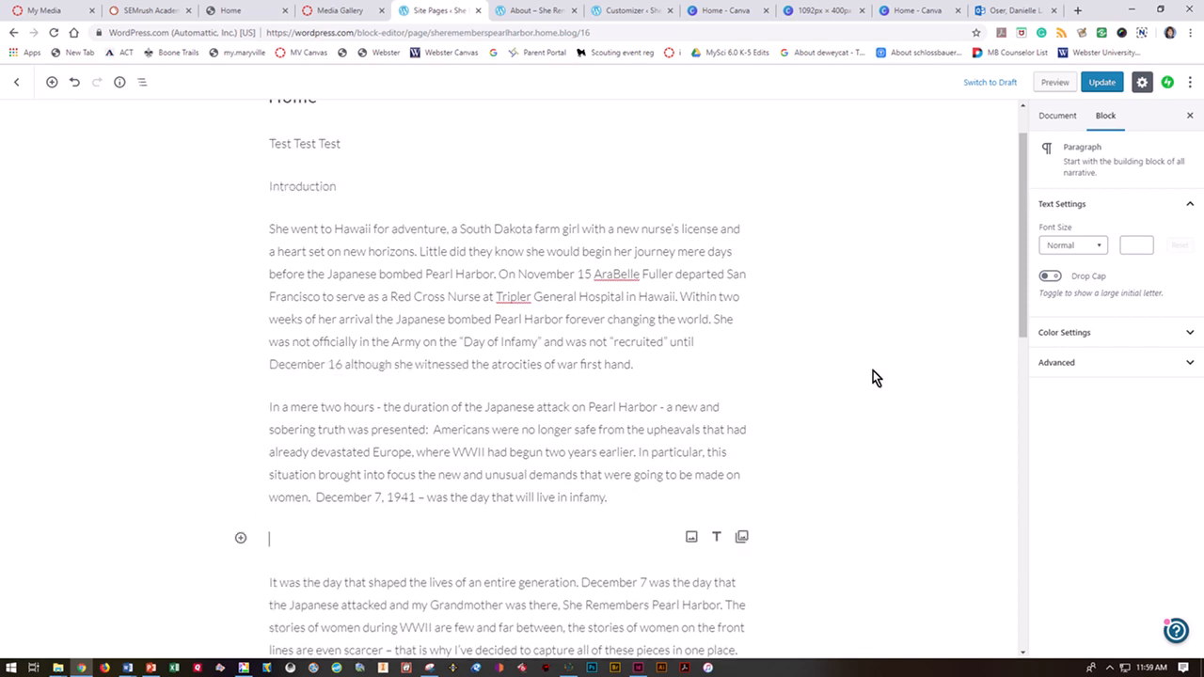
left_click(691, 538)
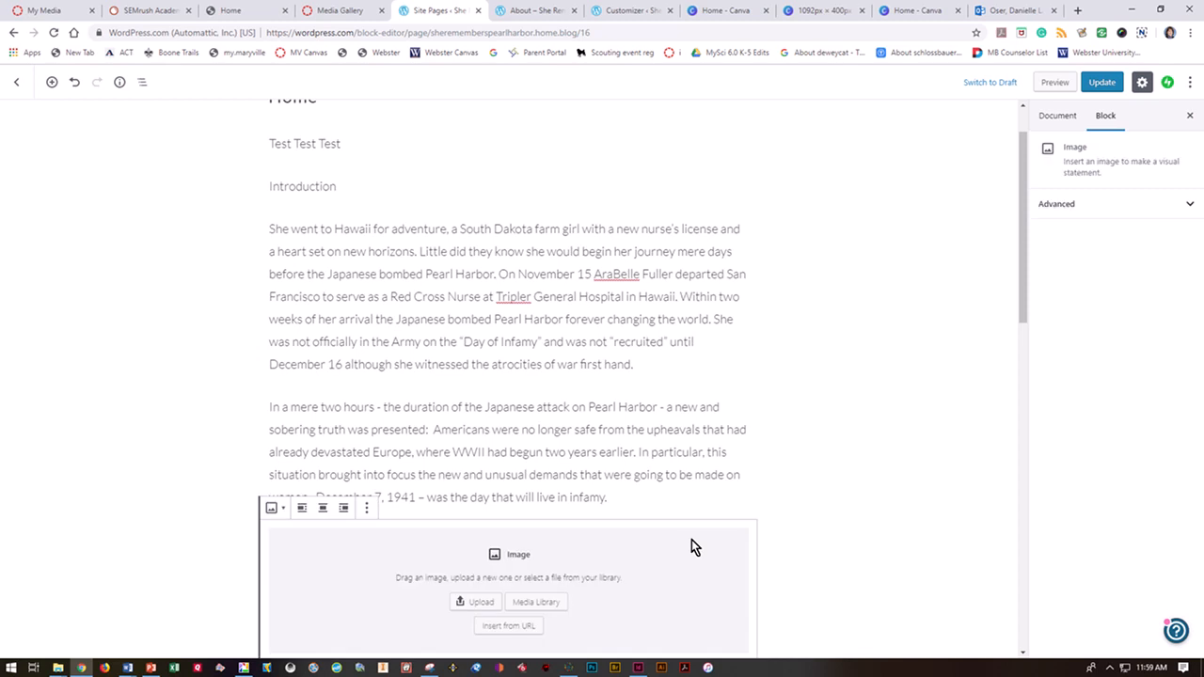
- Upload the newspaper clipping about the nurse cited for bravery from the computer into the empty image block
scroll(565, 569, "down", 2)
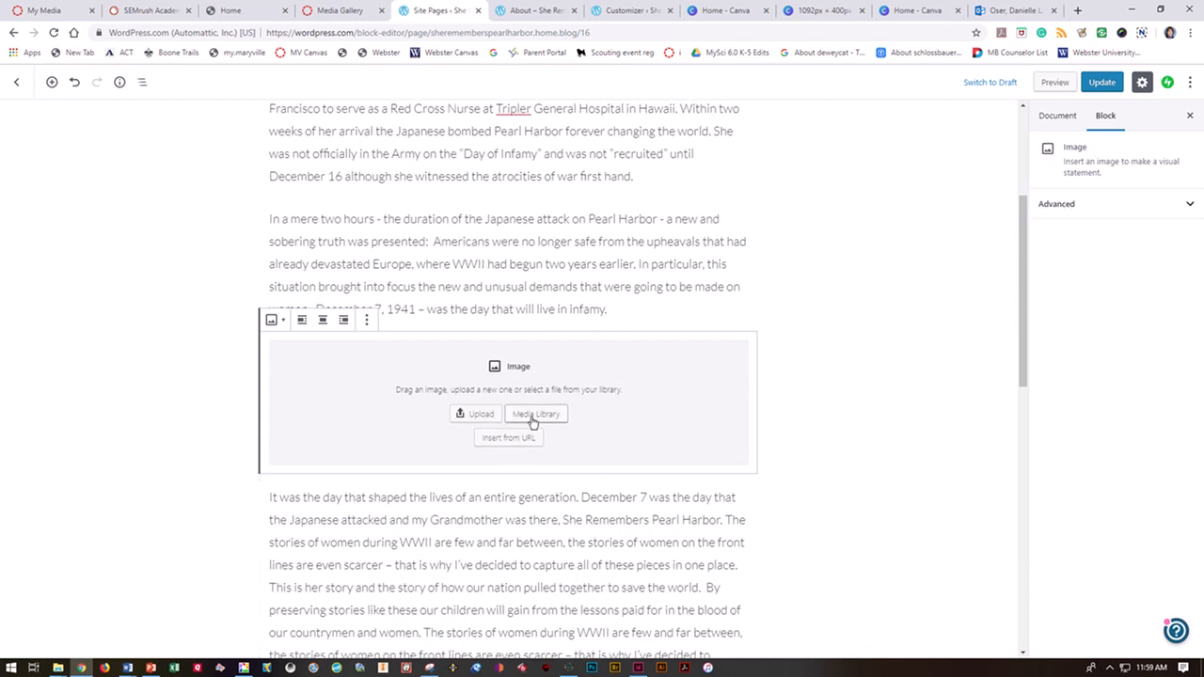
left_click(482, 419)
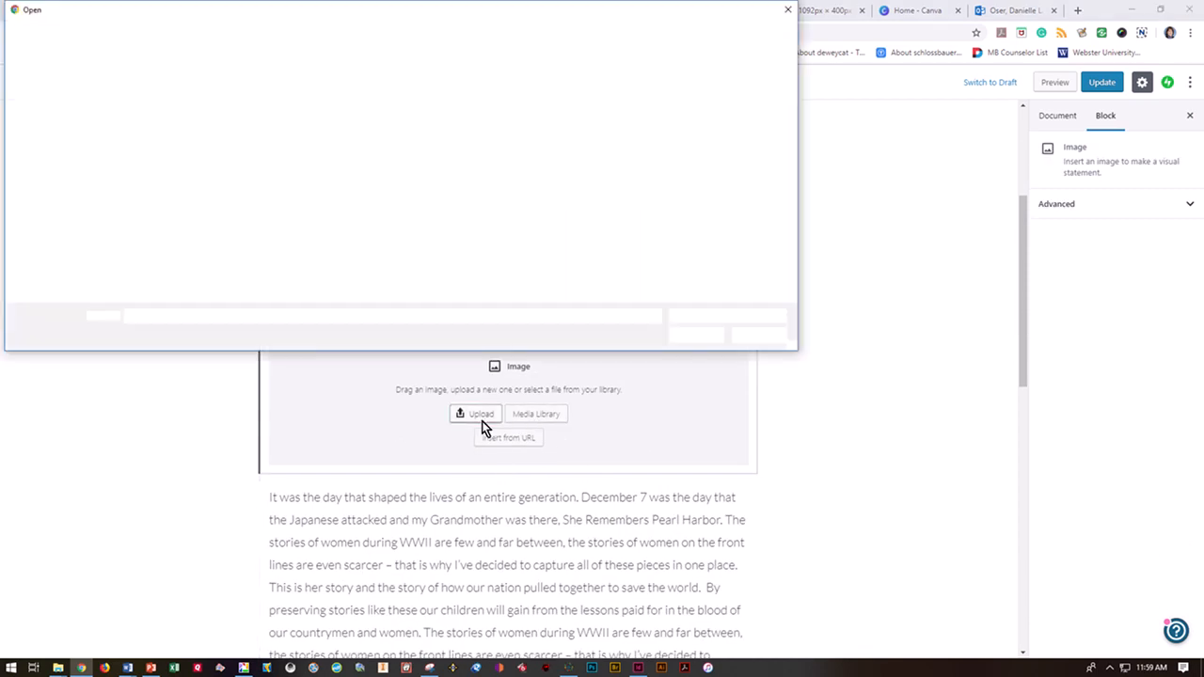
left_click(320, 85)
left_click(692, 335)
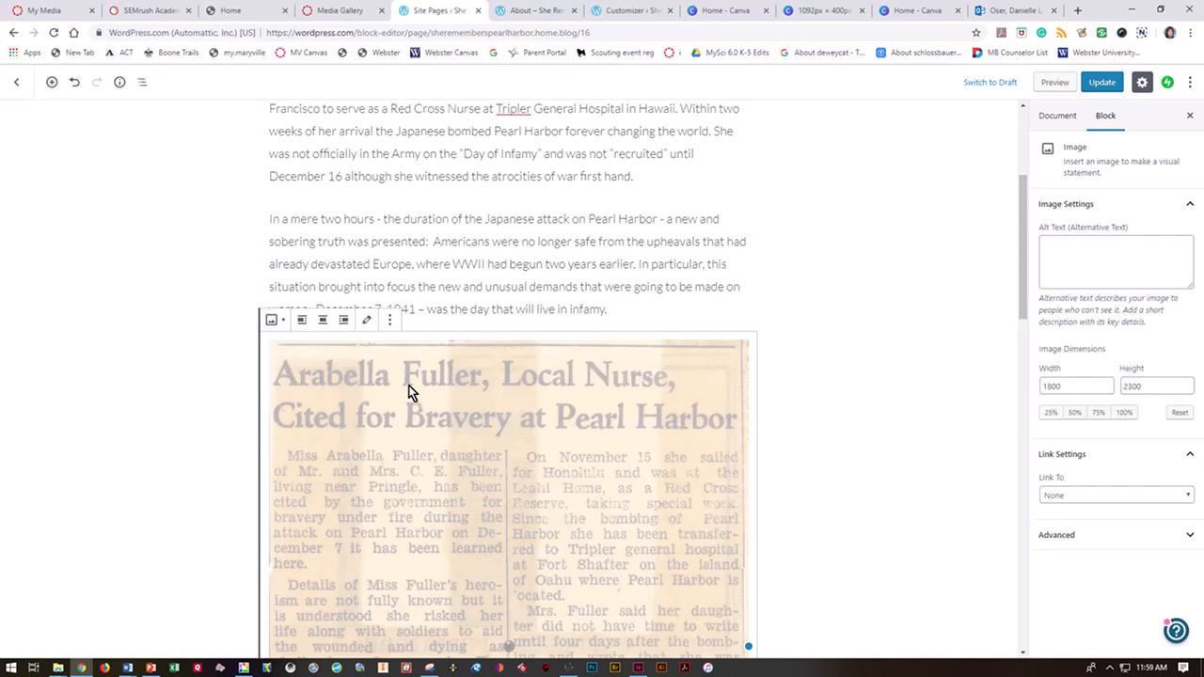
- Shrink the newspaper clipping proportionally to about 228 by 291 pixels
scroll(767, 483, "down", 5)
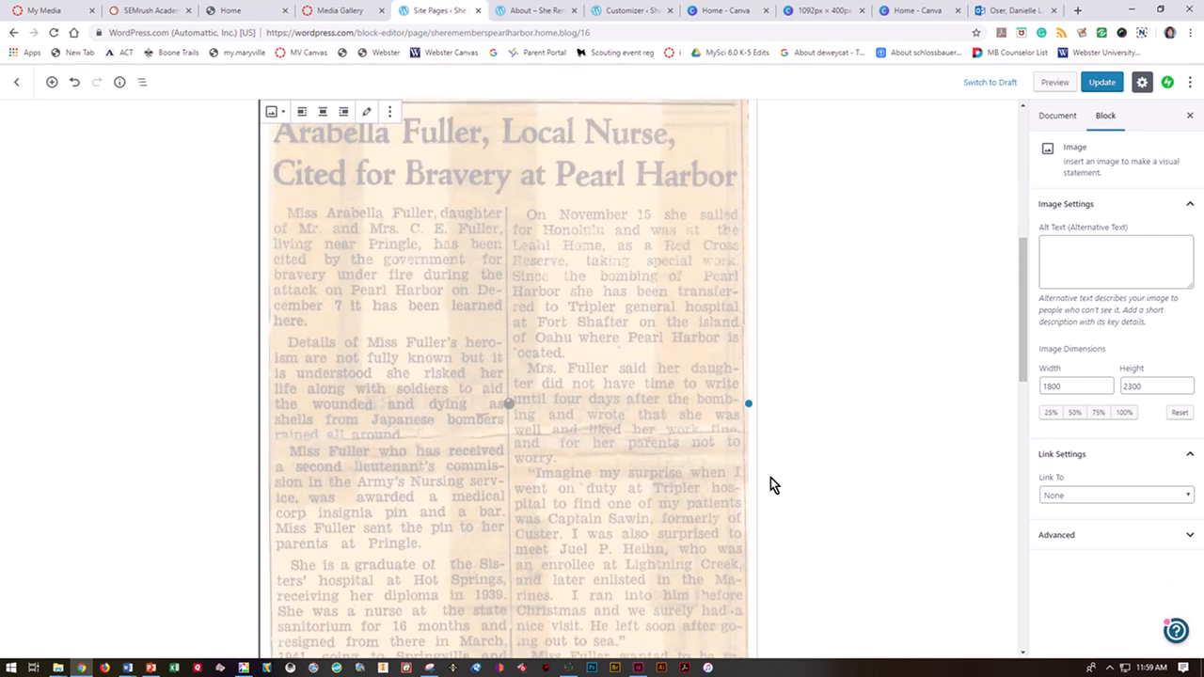
scroll(678, 477, "down", 2)
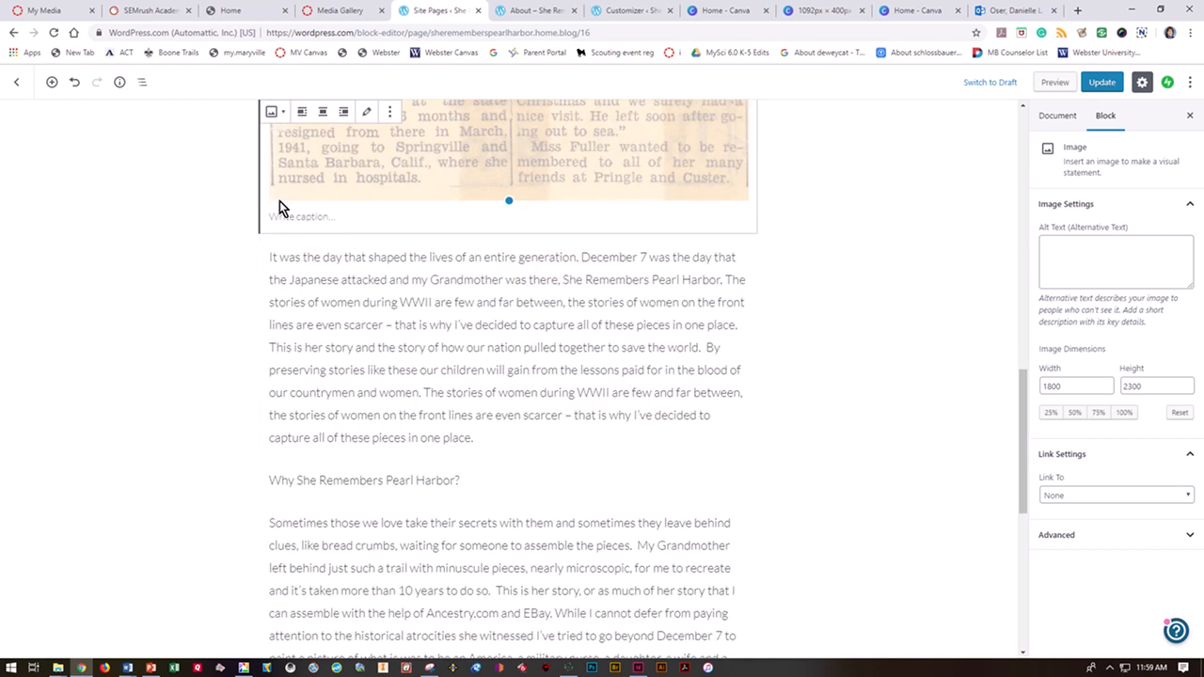
scroll(390, 317, "down", 6)
scroll(721, 422, "up", 6)
scroll(699, 409, "down", 1)
scroll(694, 408, "up", 5)
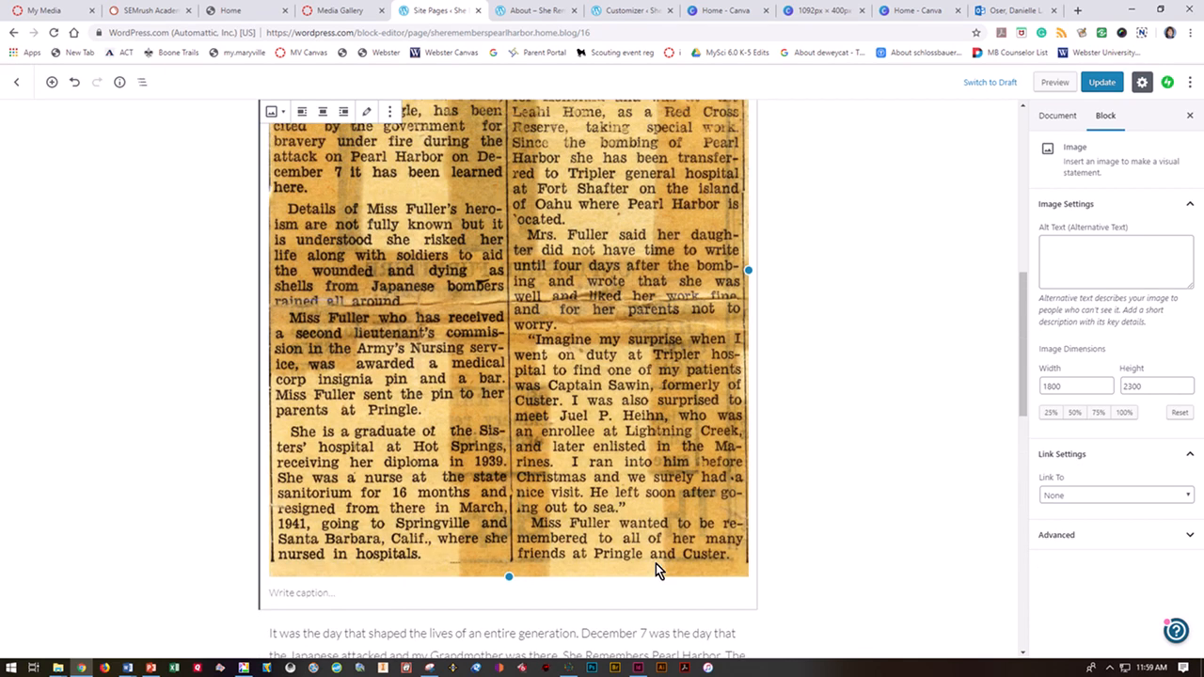
left_click_drag(506, 576, 340, 147)
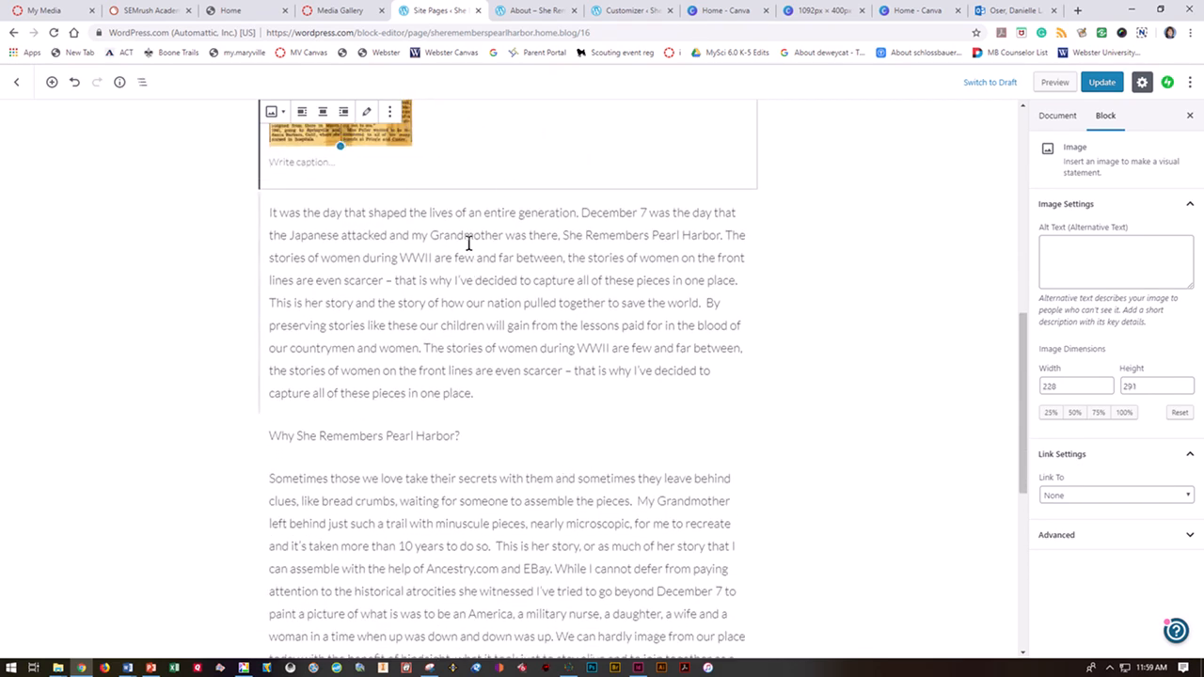
scroll(465, 277, "up", 3)
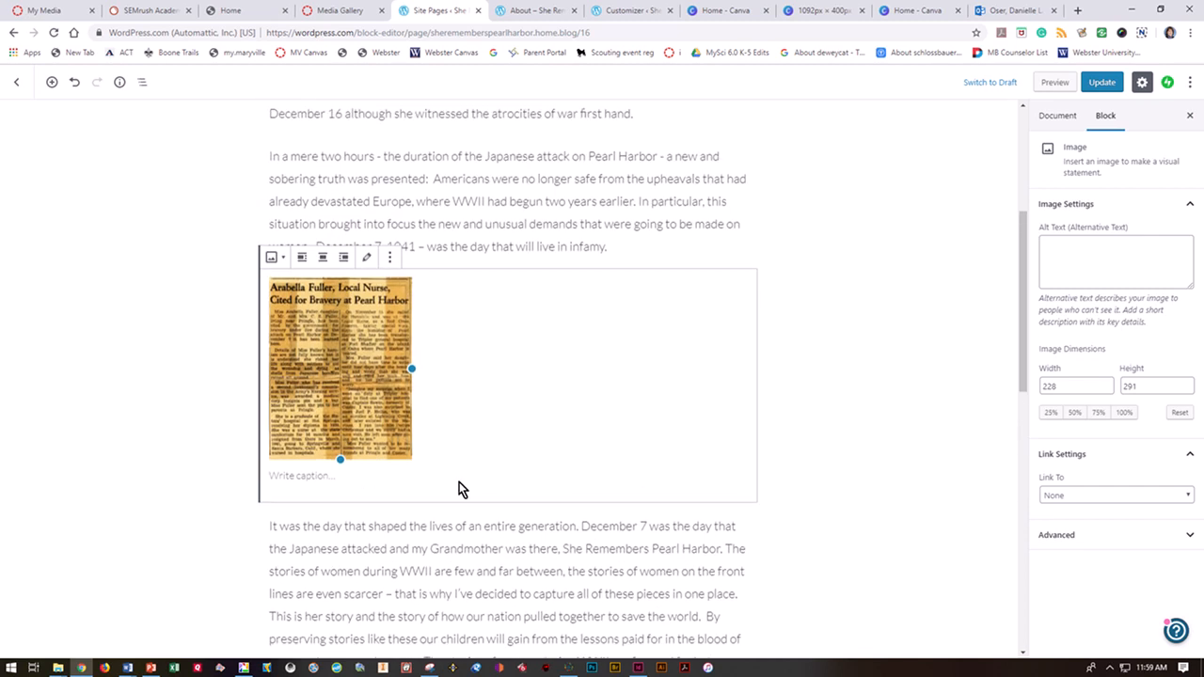
- Look over the clipping's further block options without applying any, and update the Home page
left_click(390, 259)
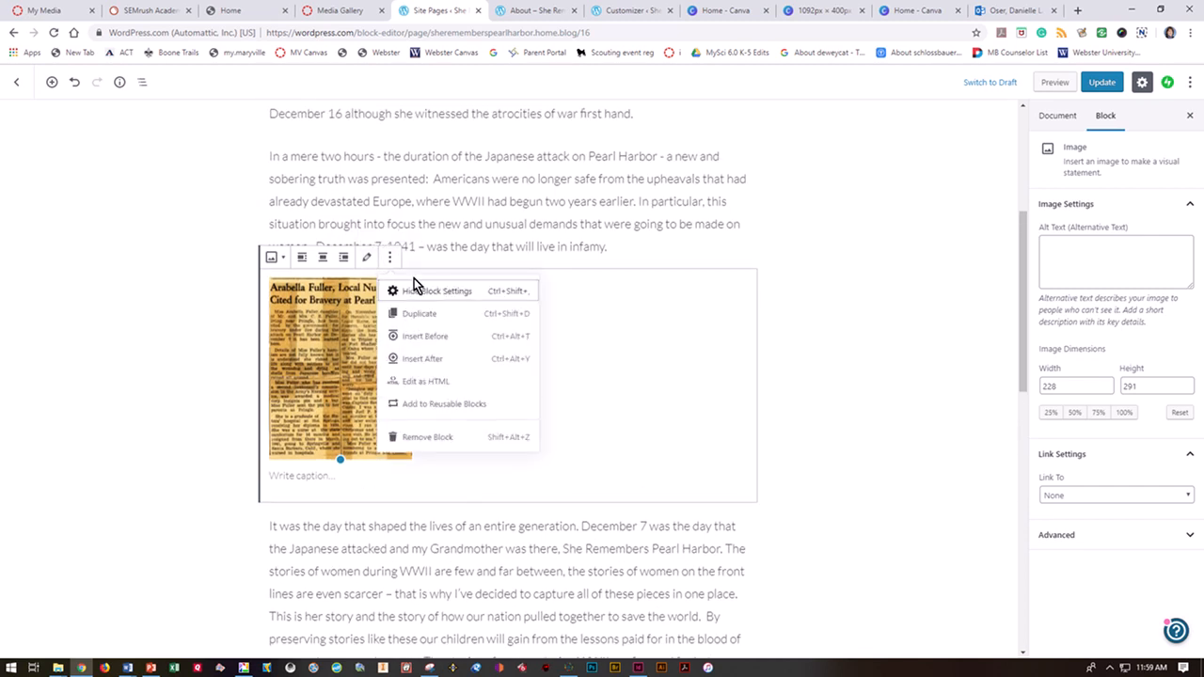
left_click(602, 435)
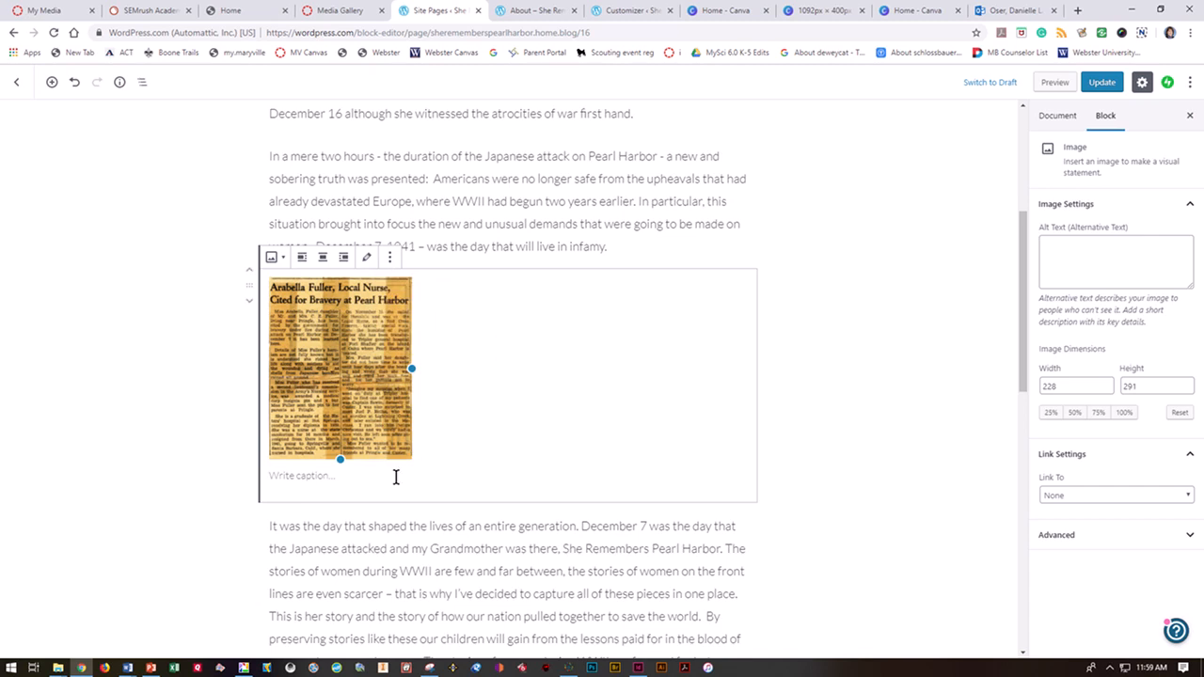
left_click(1102, 81)
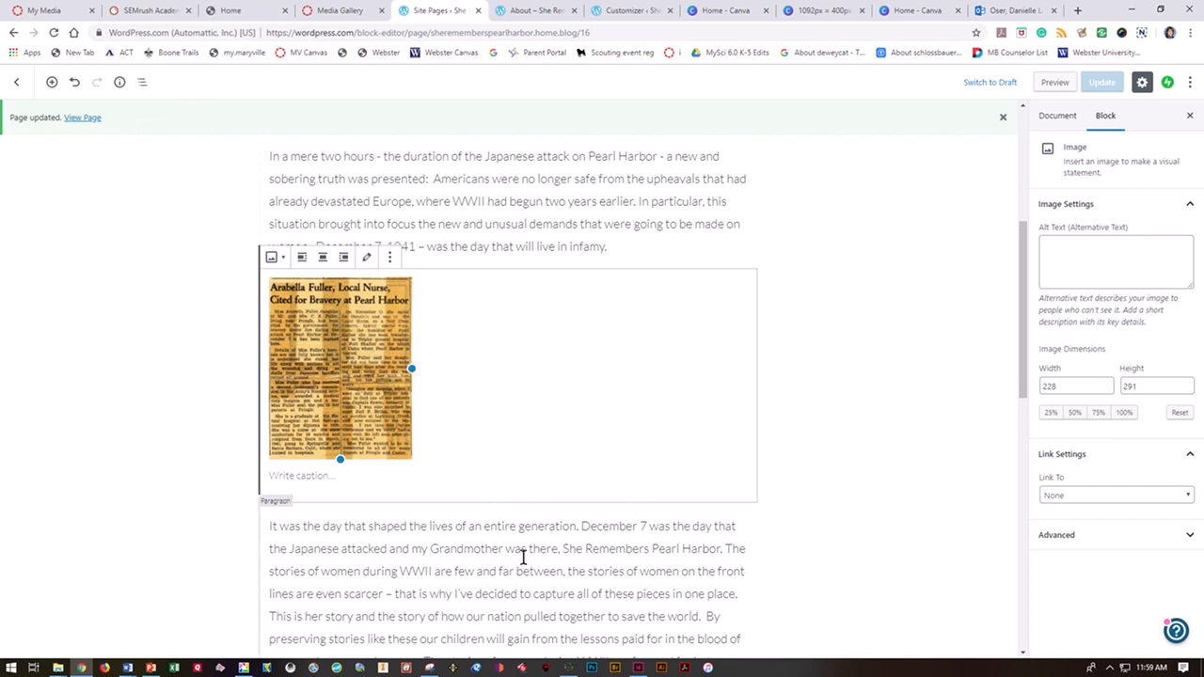
- Set the clipping's alt text to the nurse's full name followed by "Cited For Bravery At Pearl Harvor" and update the page
left_click(1062, 273)
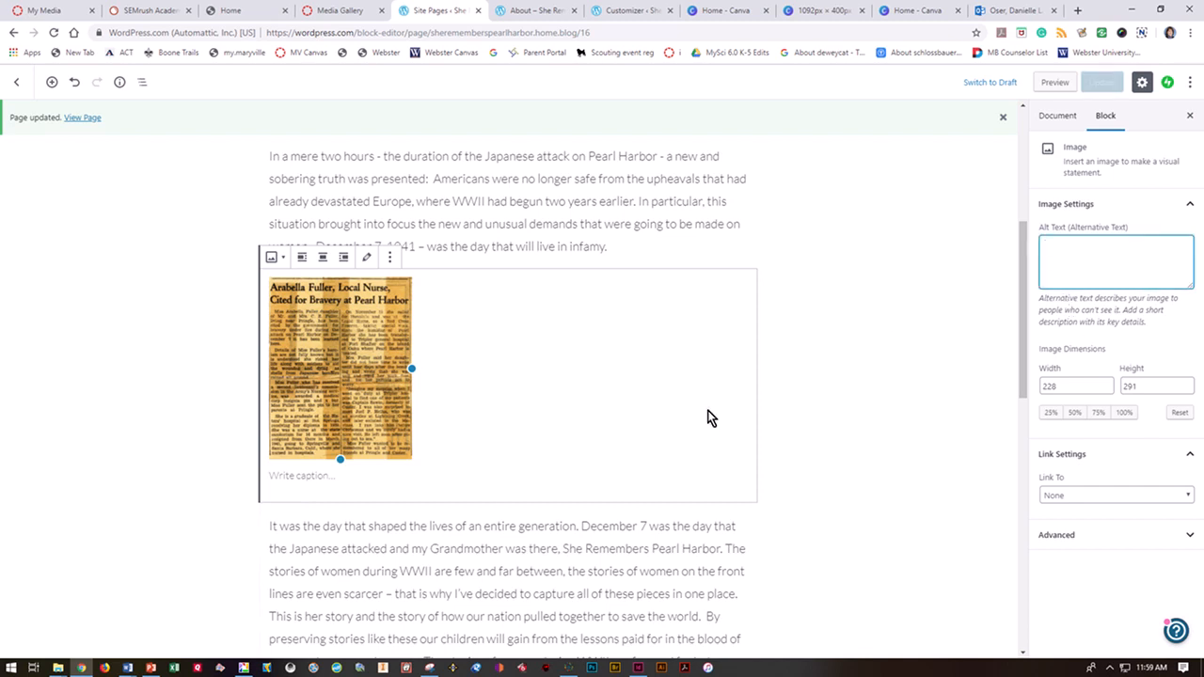
type("AraBelle Fuller Cited For Bra")
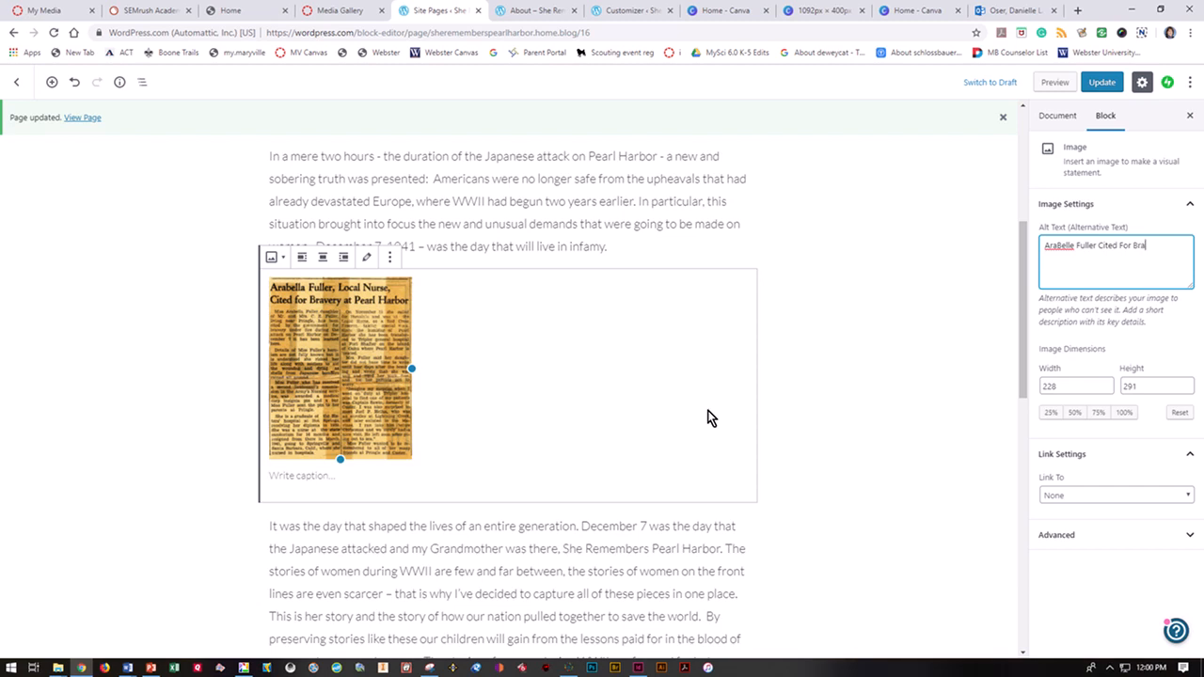
type("rl Harvor")
left_click(1059, 534)
left_click(1059, 534)
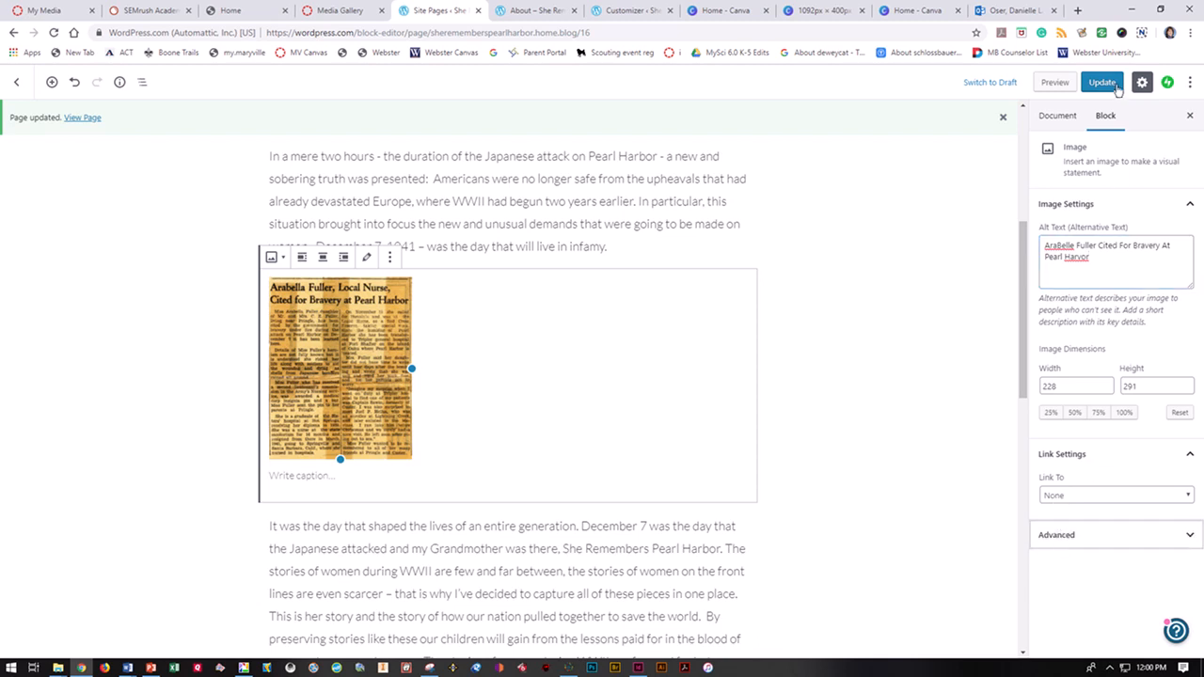
left_click(1098, 88)
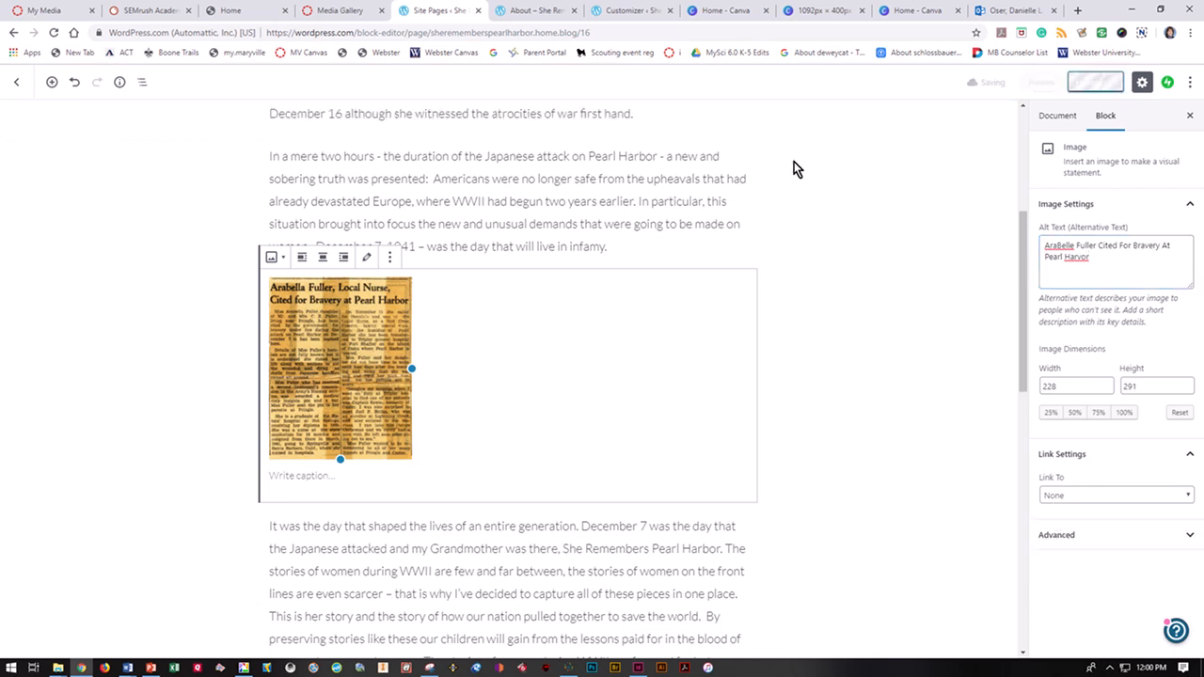
- Leave the editor, reopen the Home page to check its saved content, and return to the page list
left_click(16, 82)
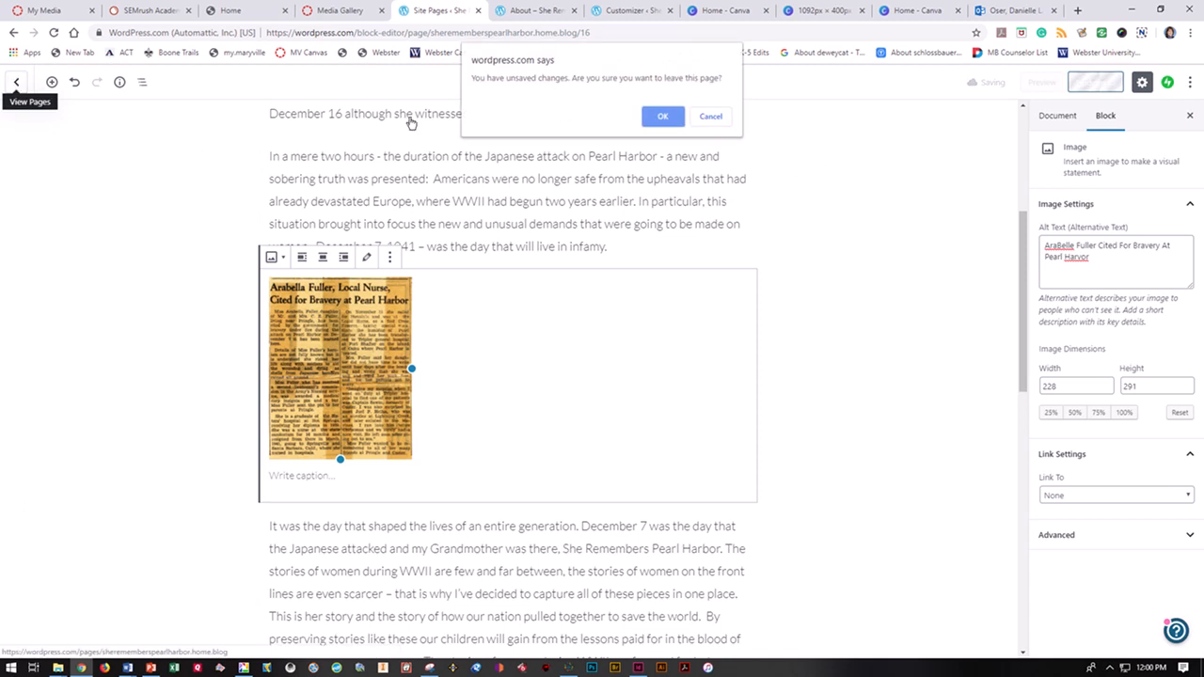
left_click(662, 117)
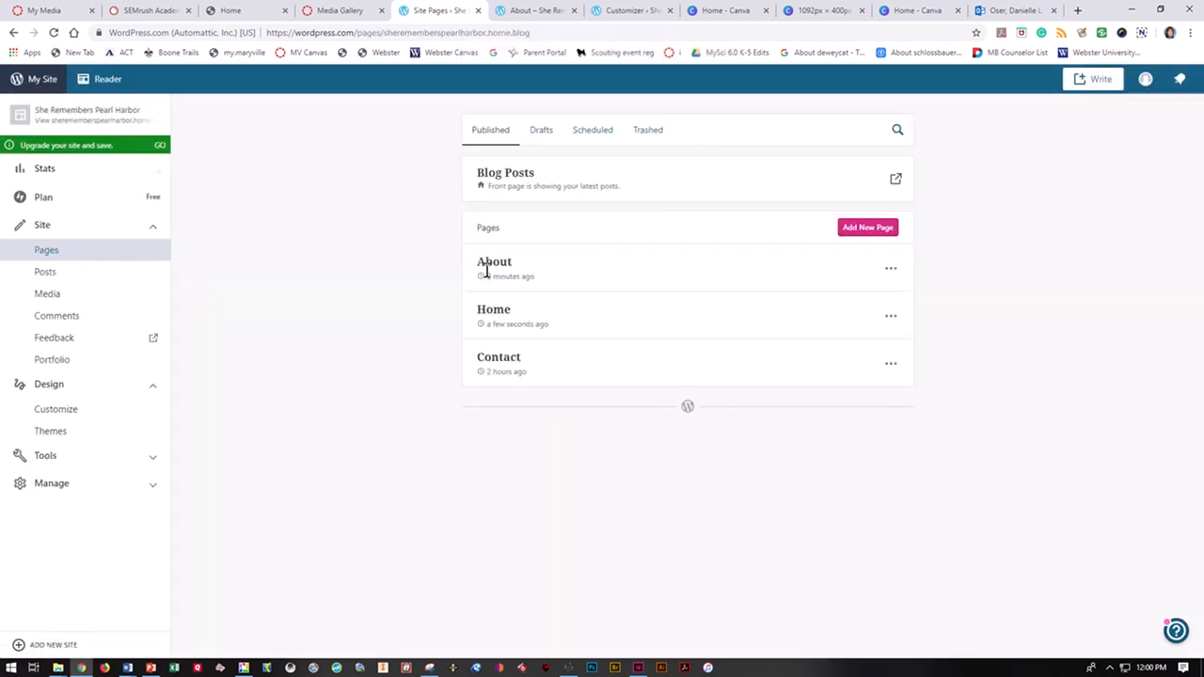
left_click(496, 309)
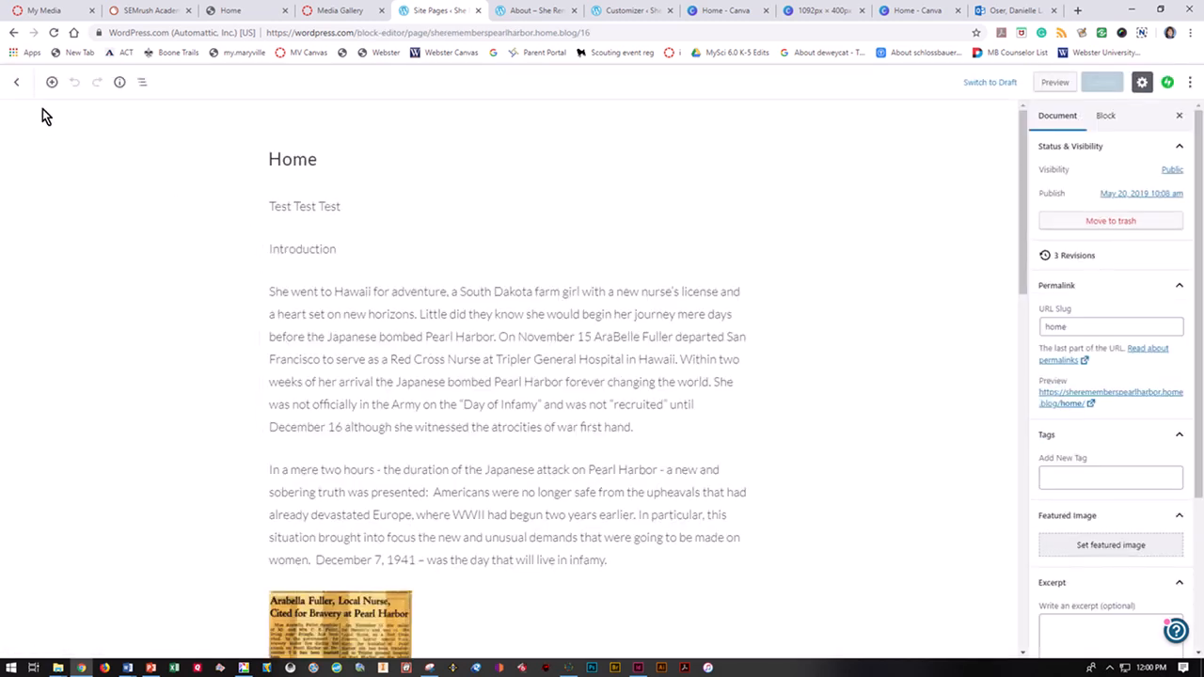
left_click(17, 83)
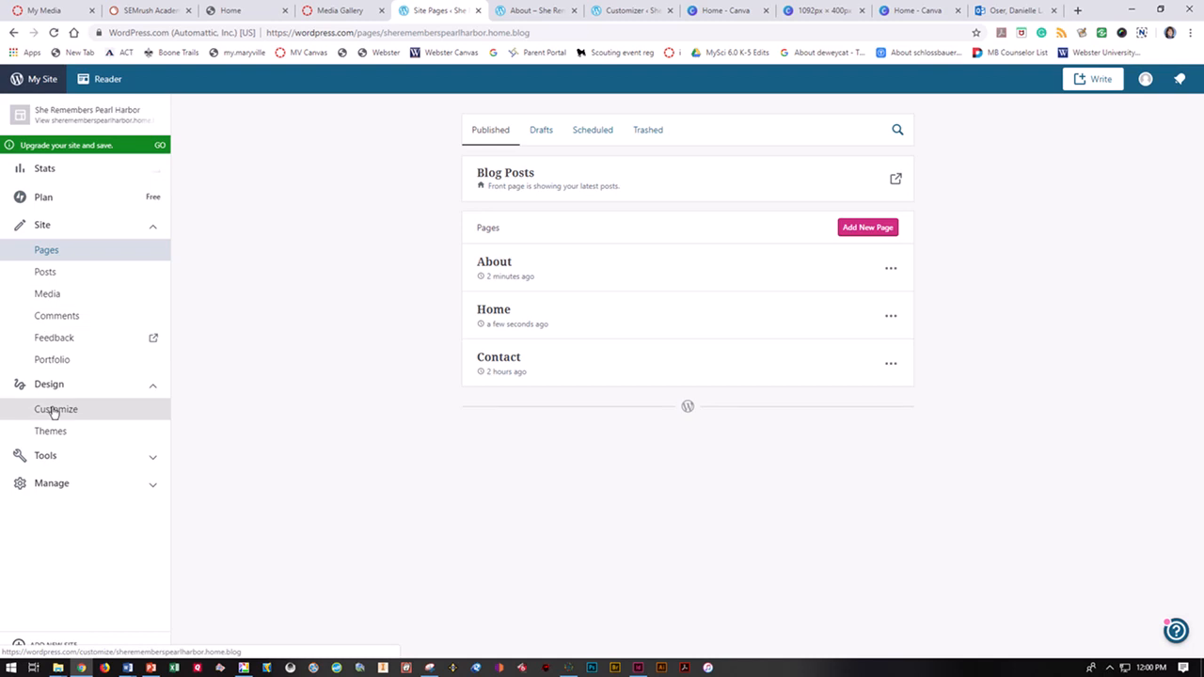
- Customize the site's homepage settings to display a static page and choose Home as the homepage
left_click(54, 411)
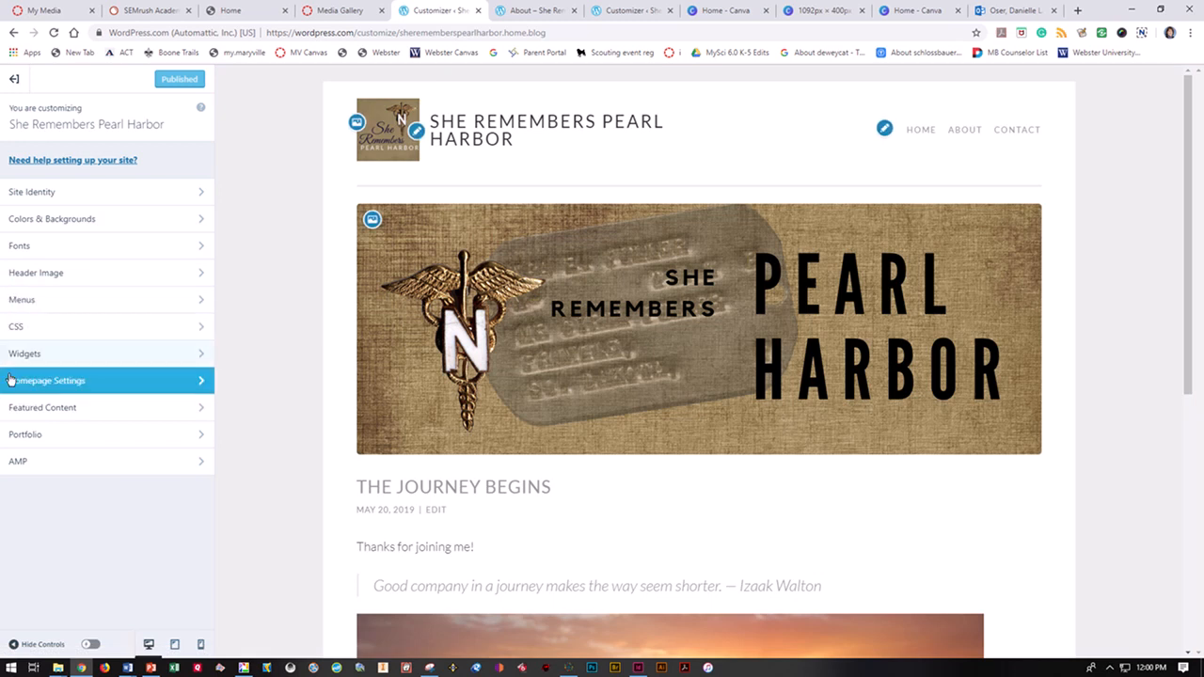
left_click(11, 385)
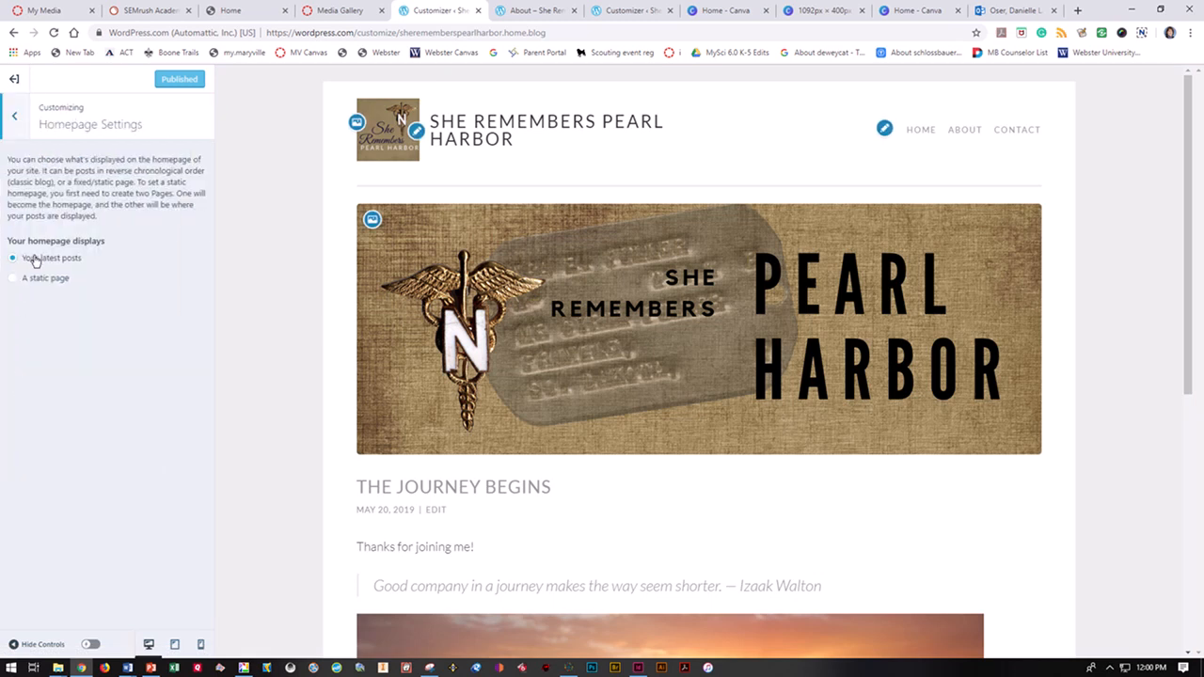
left_click(44, 280)
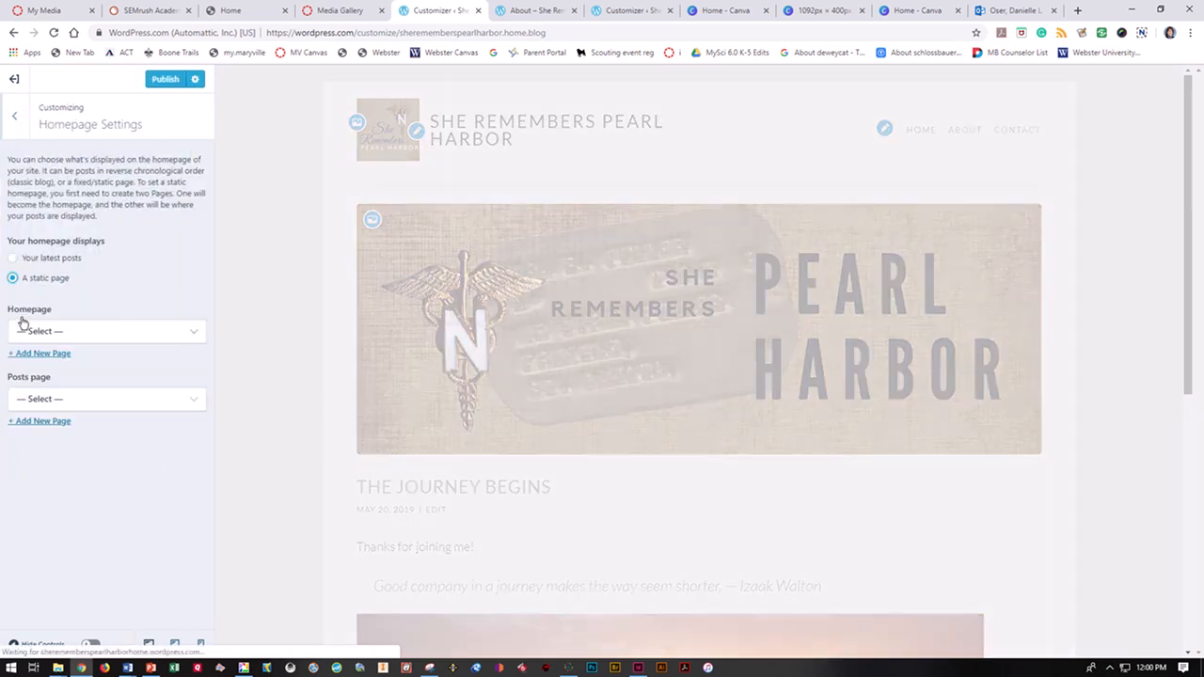
left_click(32, 331)
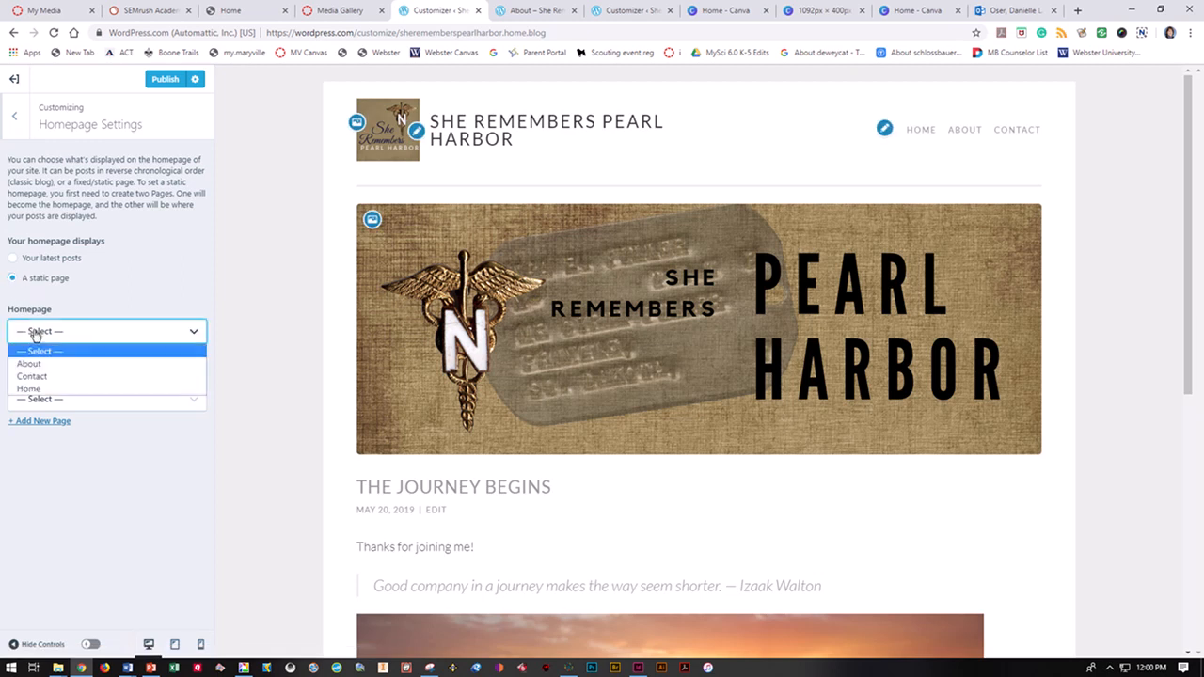
left_click(38, 389)
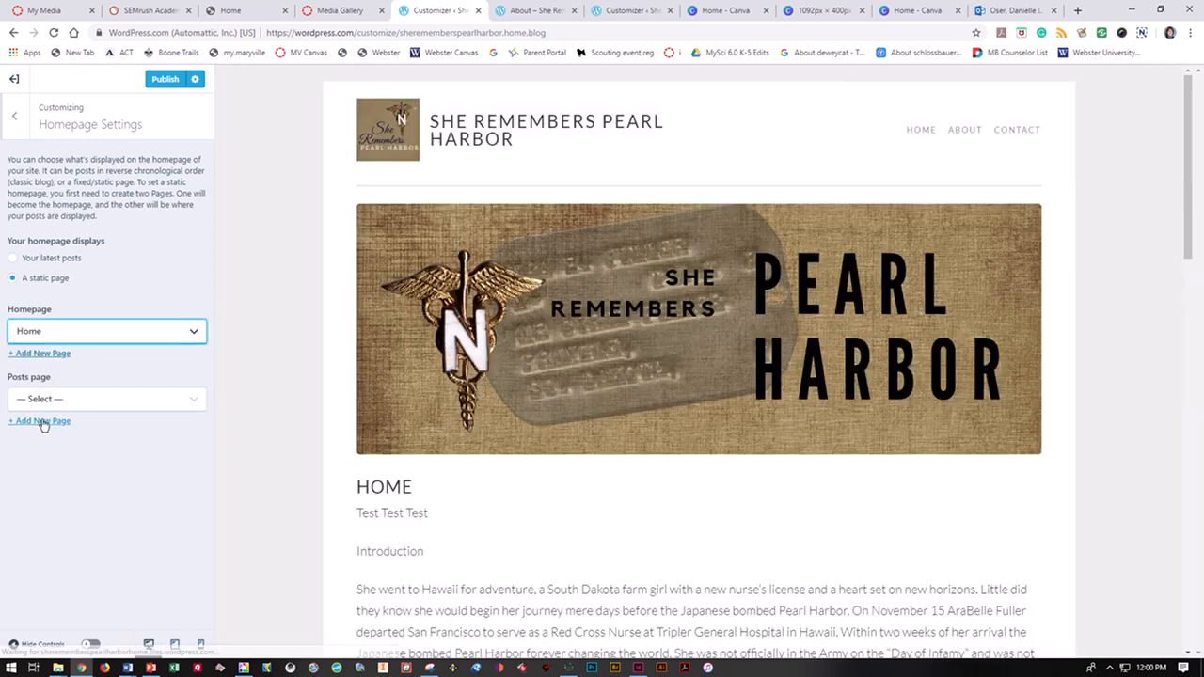
- Publish the homepage settings without choosing a posts page, and return to the page list
left_click(41, 400)
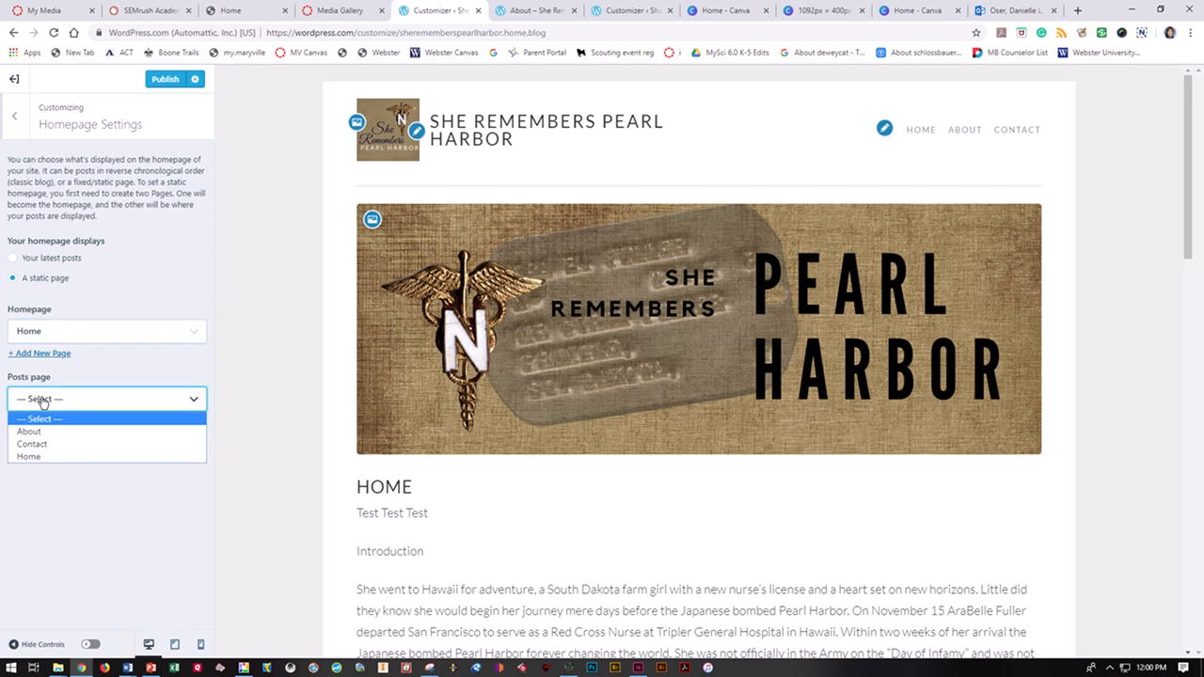
left_click(142, 509)
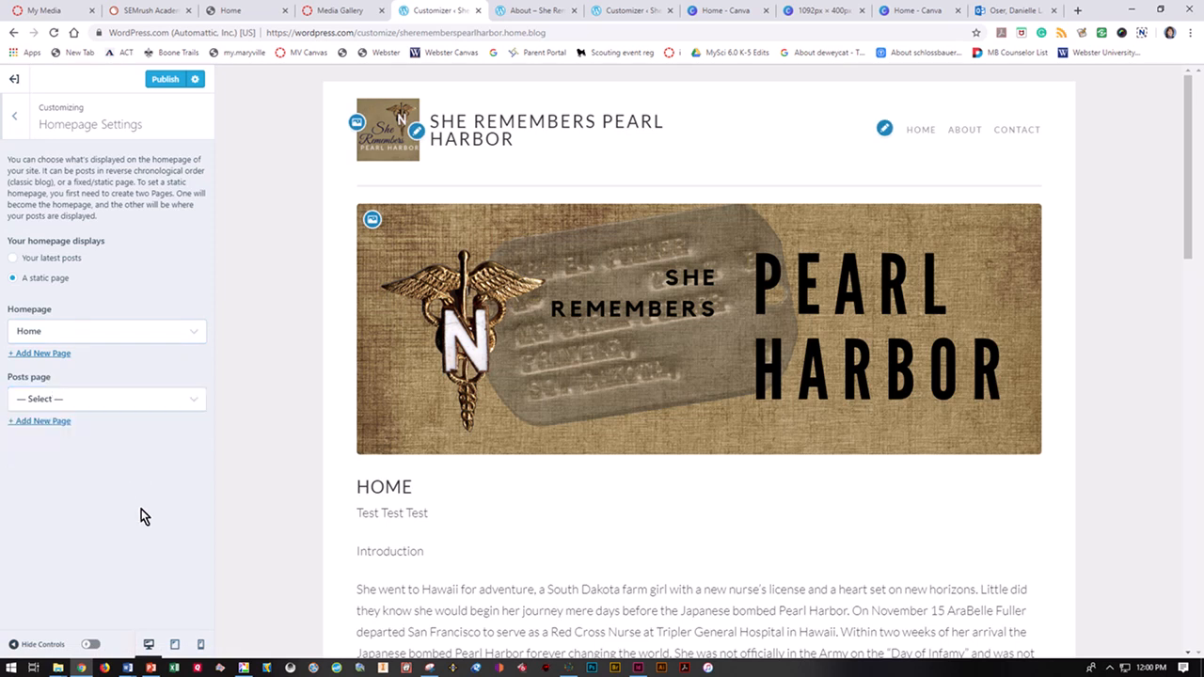
left_click(165, 79)
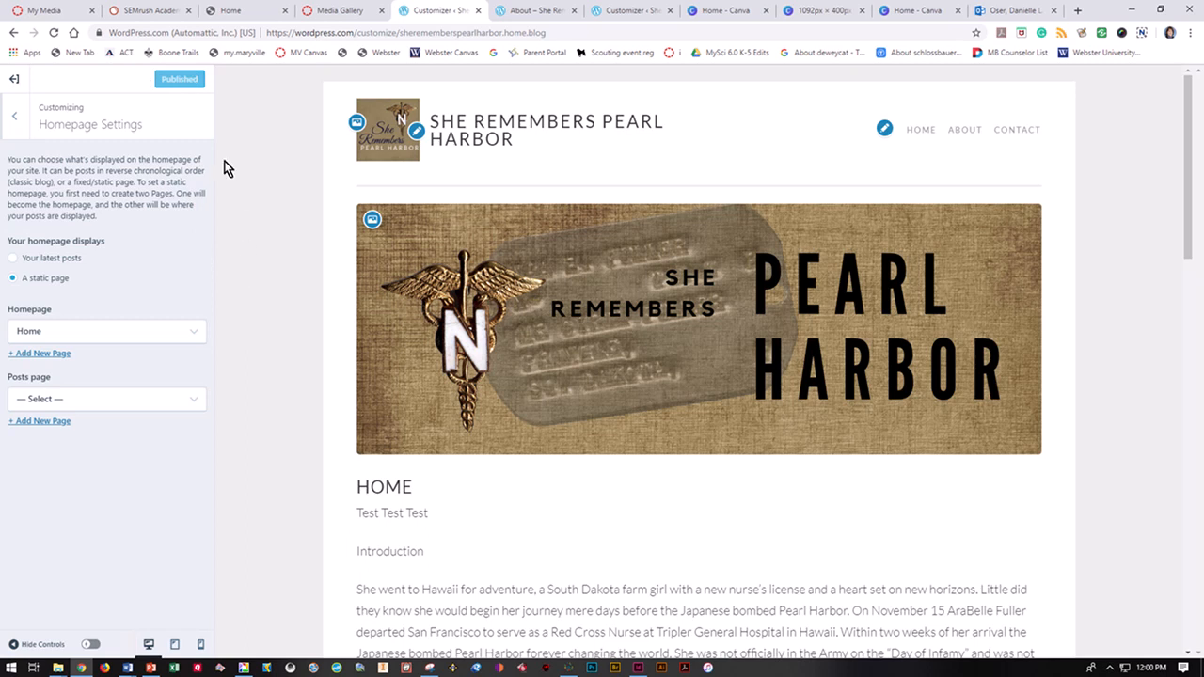
left_click(16, 119)
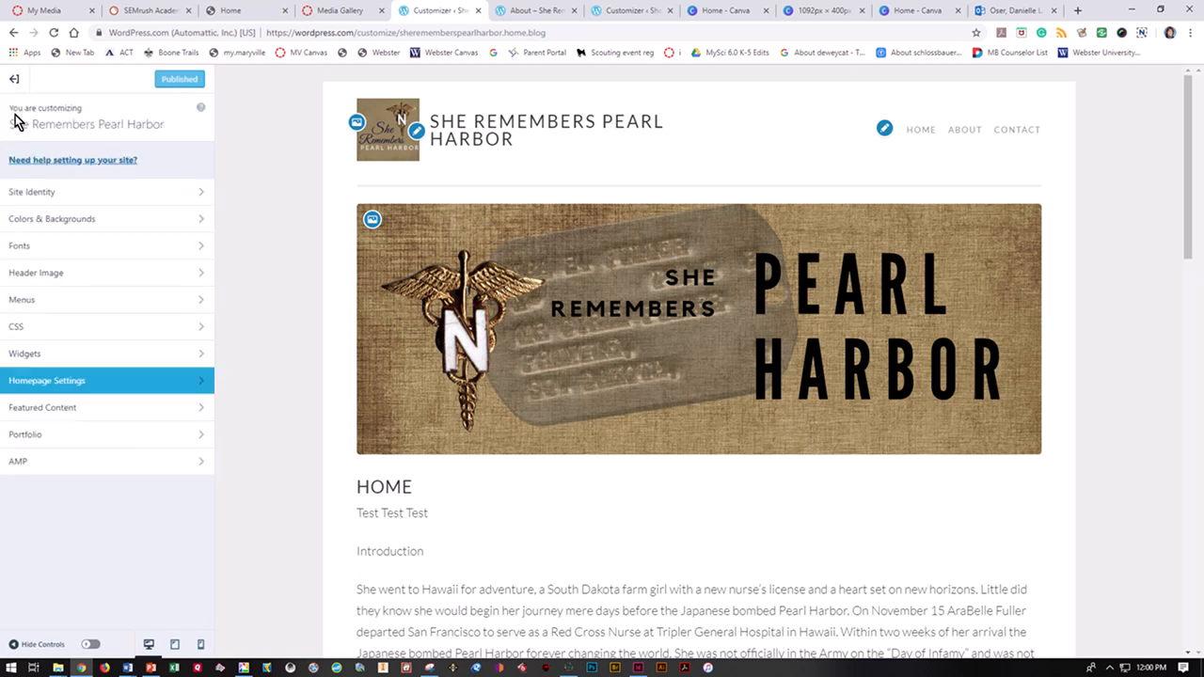
left_click(14, 79)
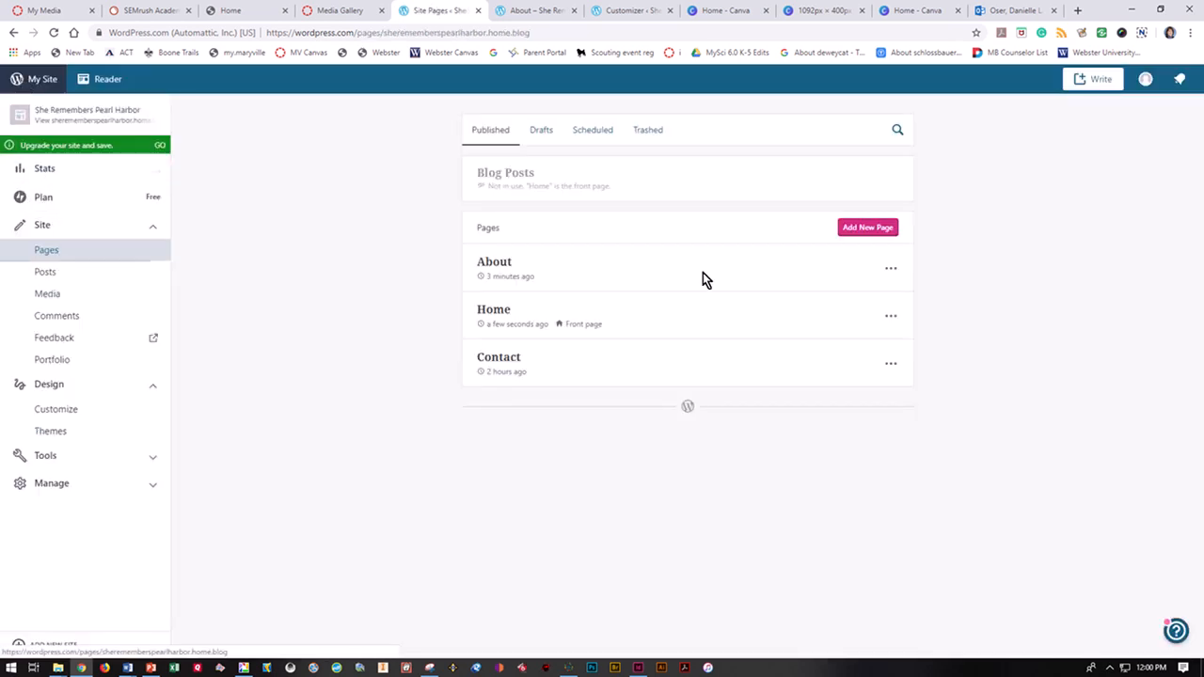
- Create and publish an empty page titled "News", and return to the page list
left_click(874, 229)
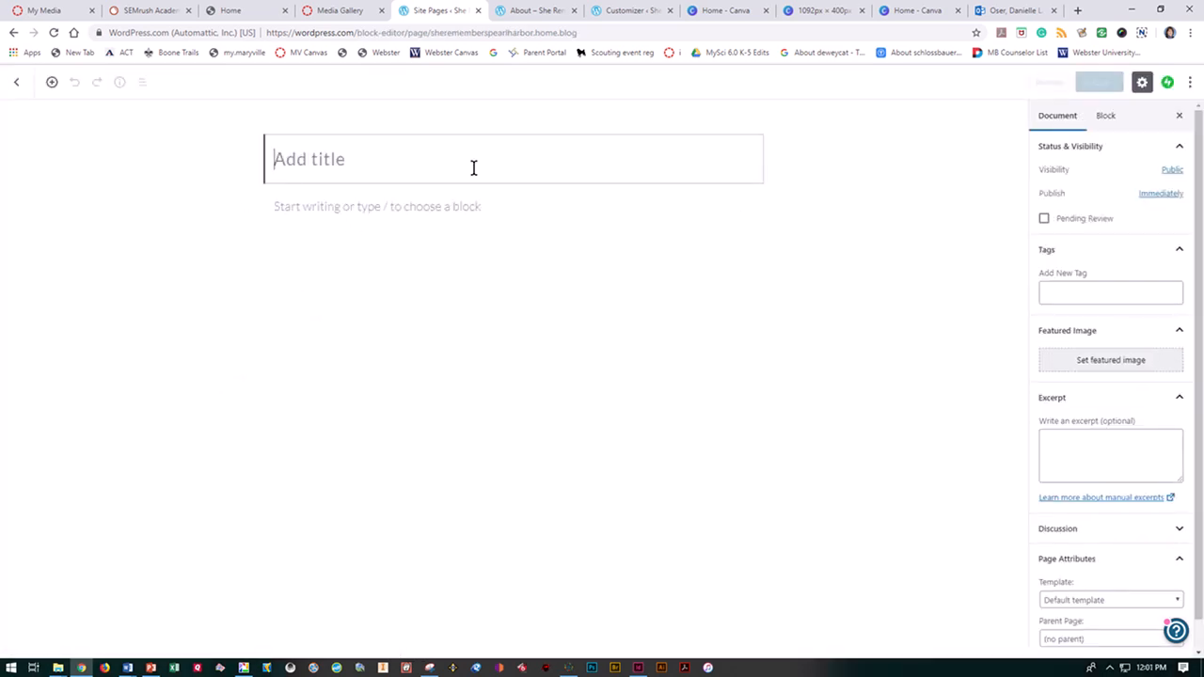
type("Ne")
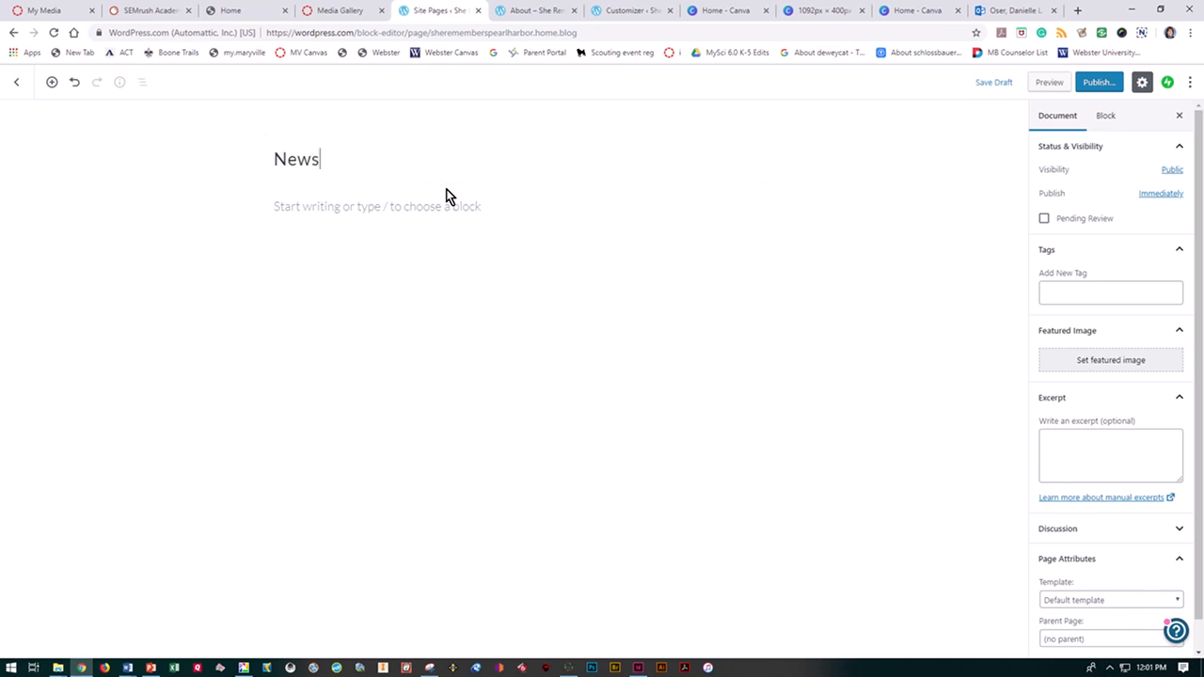
type("ws")
left_click(1101, 82)
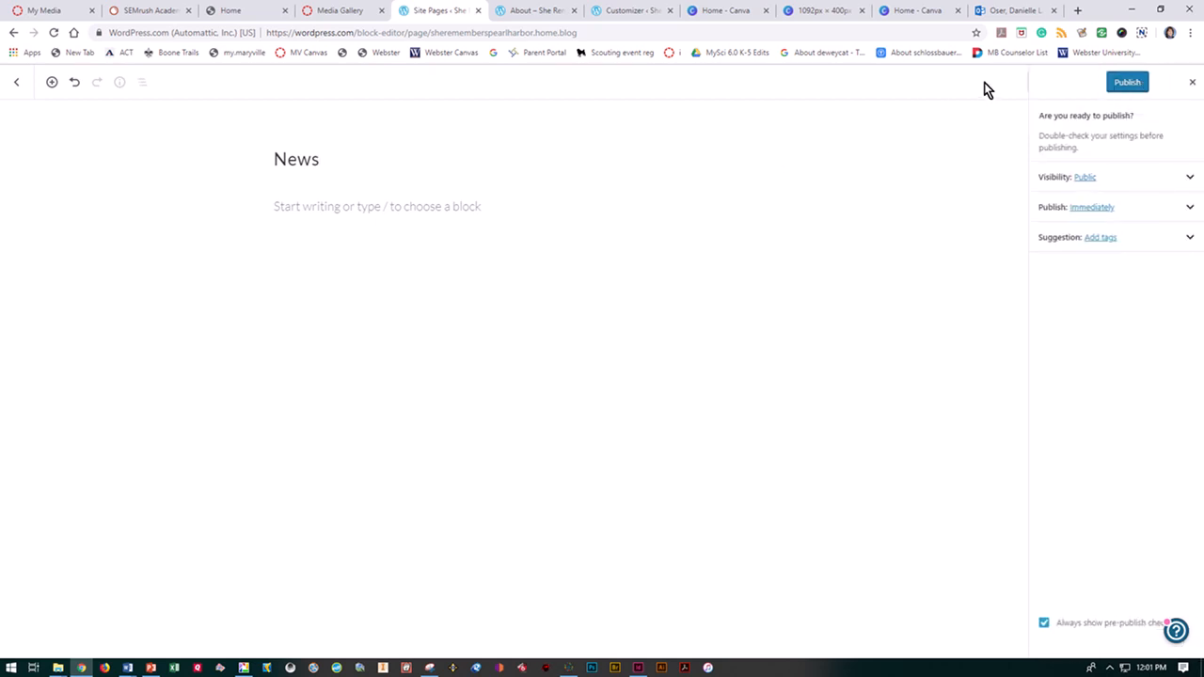
left_click(1121, 83)
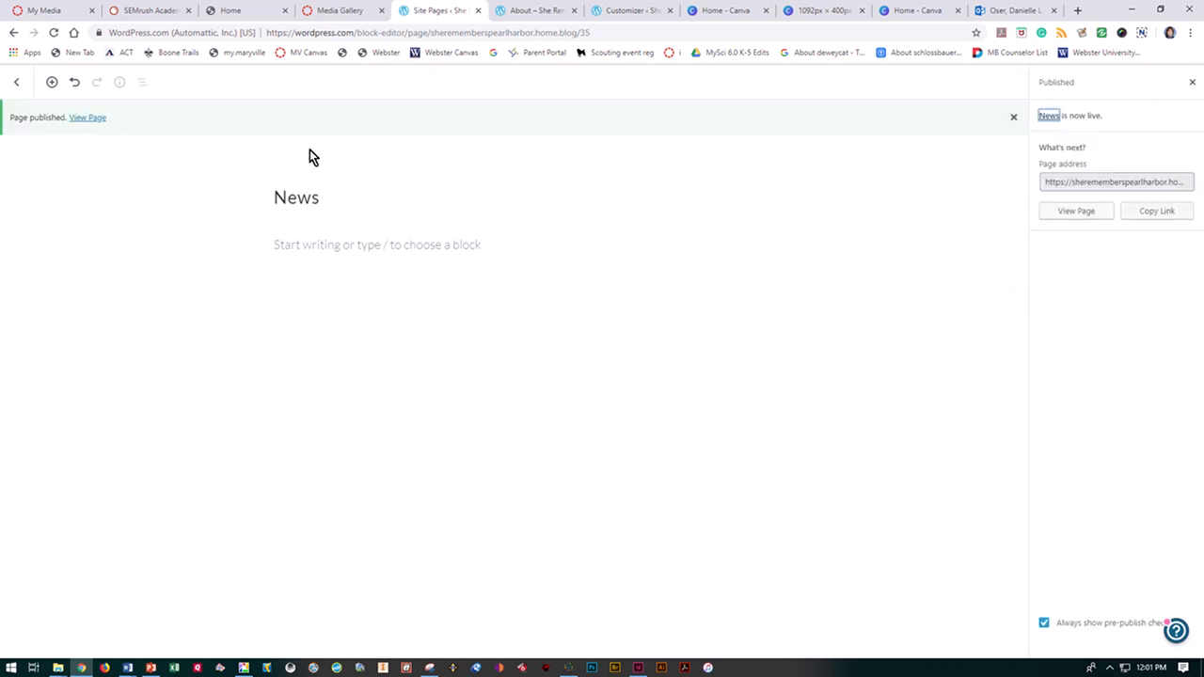
left_click(17, 82)
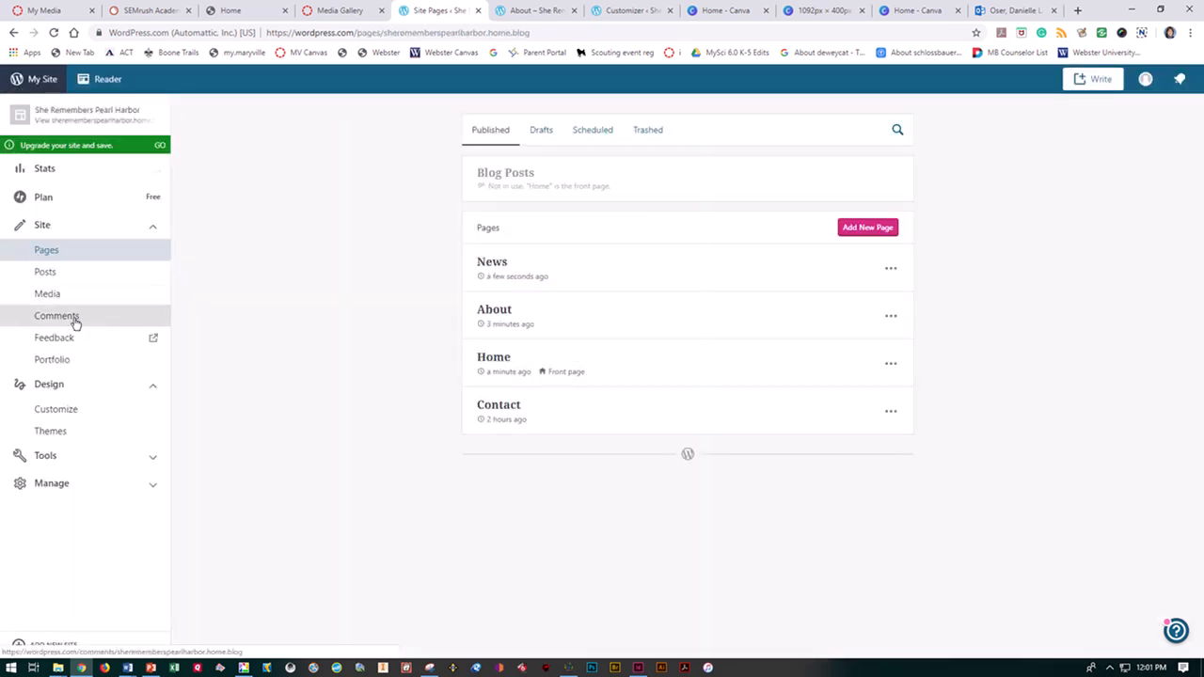
- Customize the site's homepage settings to use News as the posts page, and publish the change
left_click(42, 414)
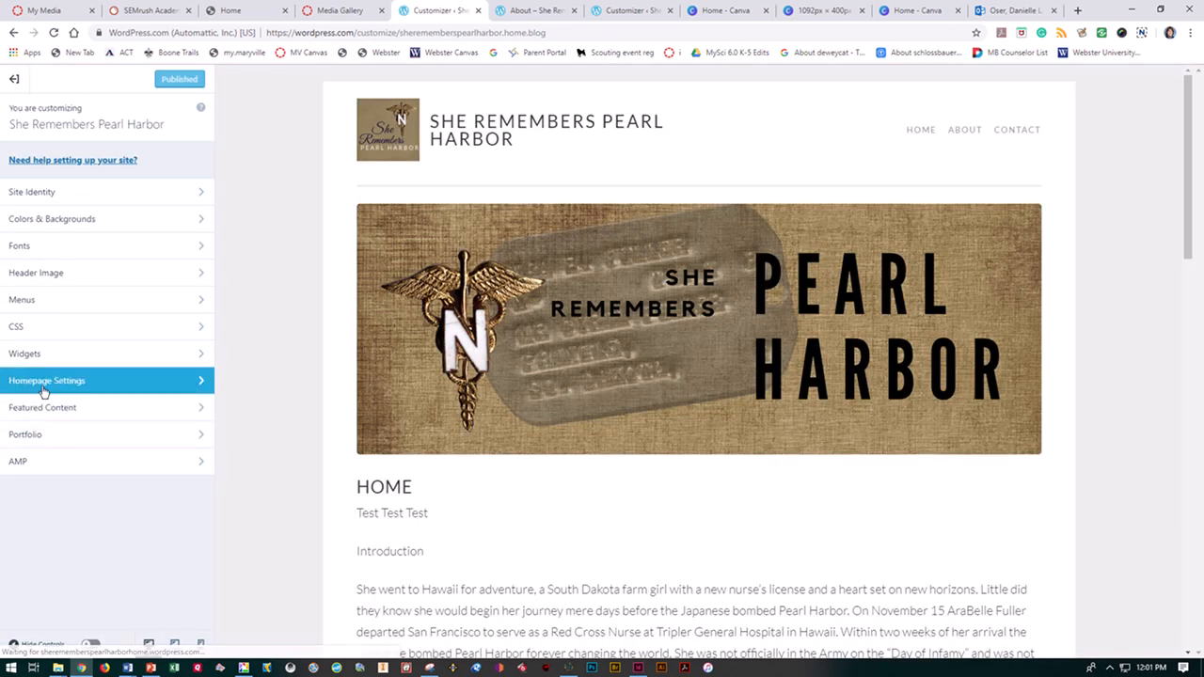
left_click(43, 382)
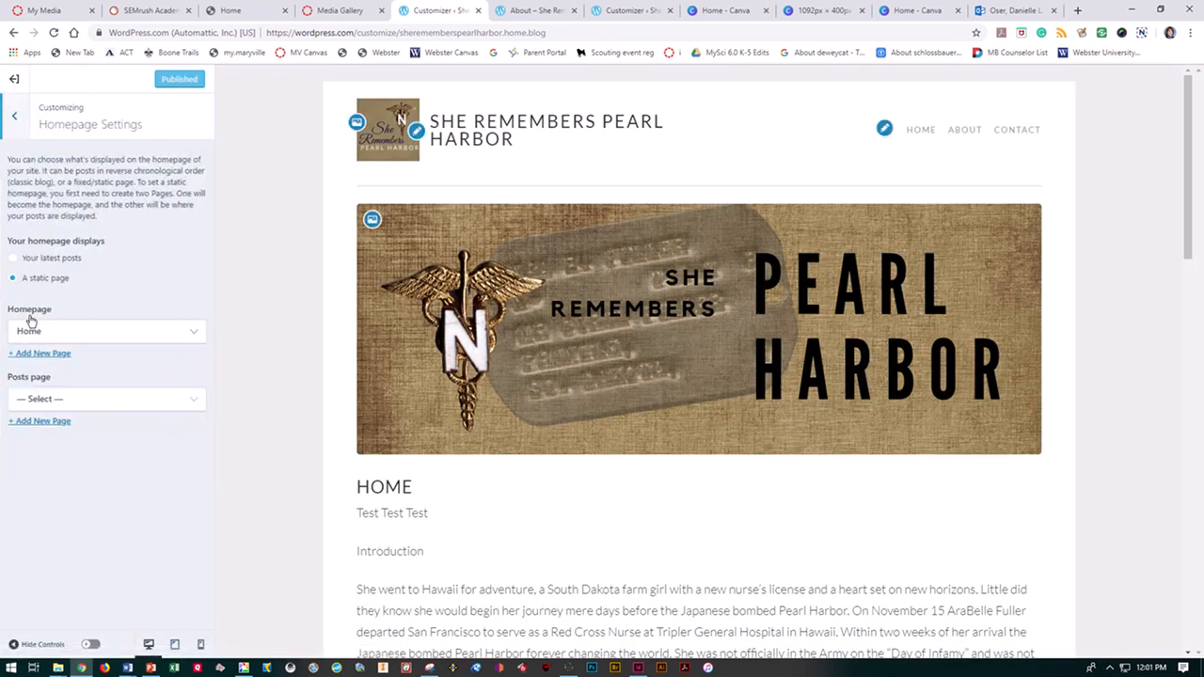
left_click(38, 399)
left_click(38, 467)
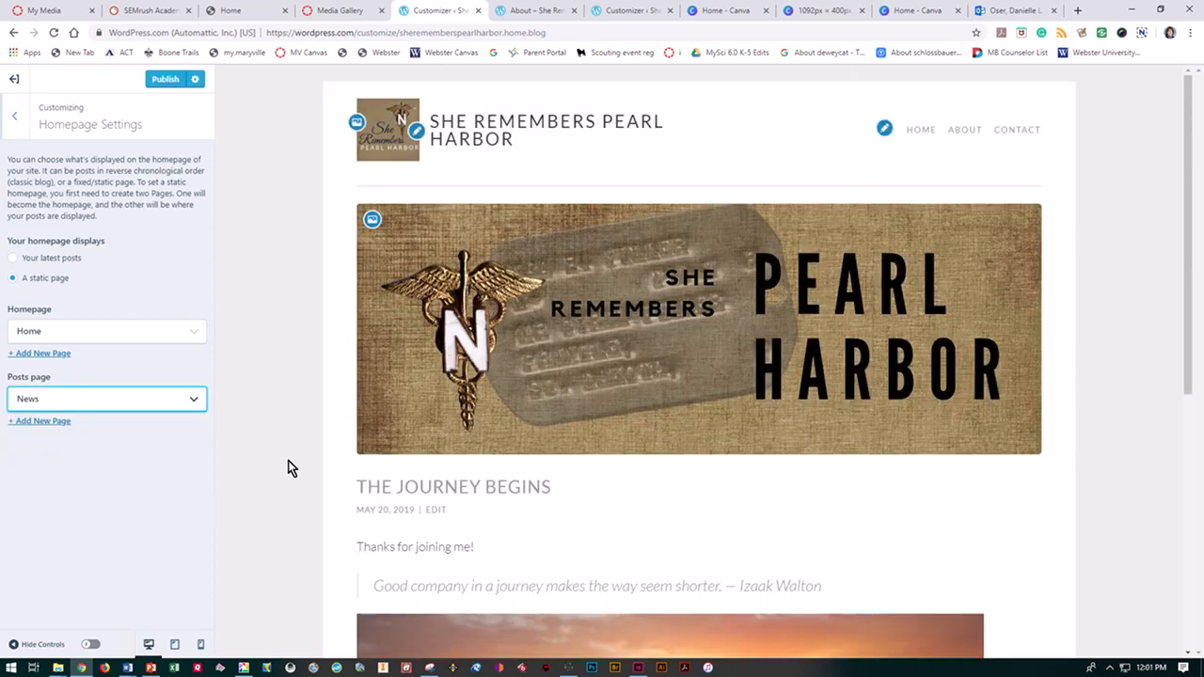
left_click(15, 123)
left_click(166, 81)
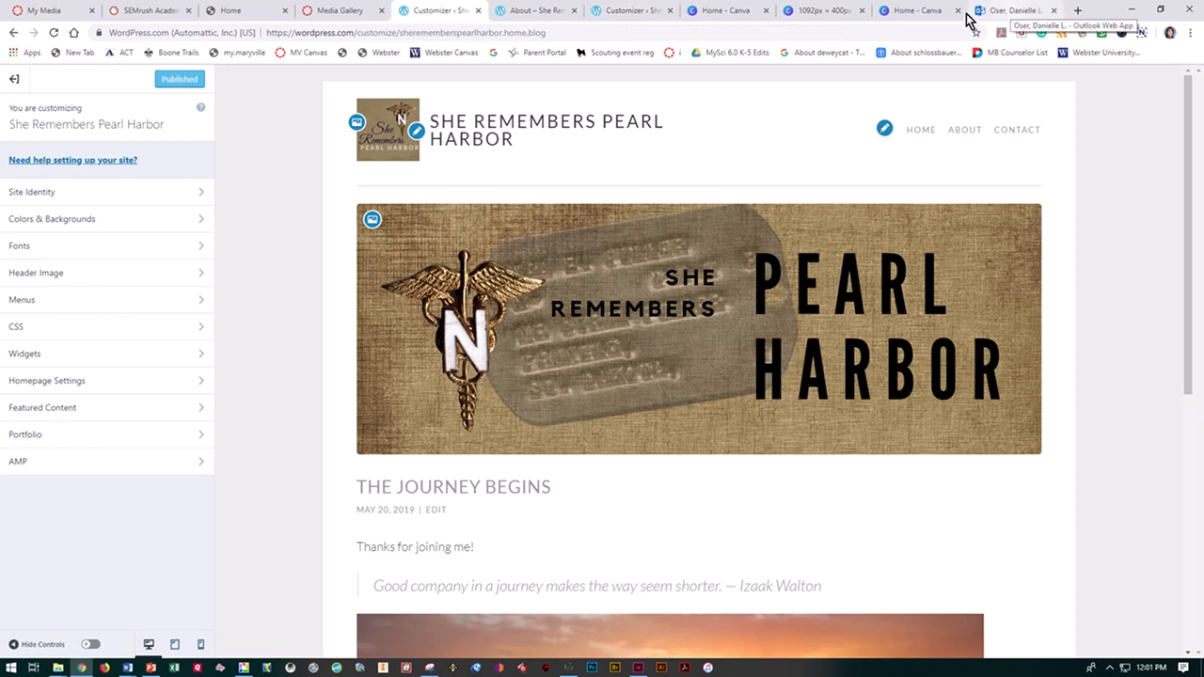
- Reload the live site and examine its Home, About and Contact pages
left_click(553, 12)
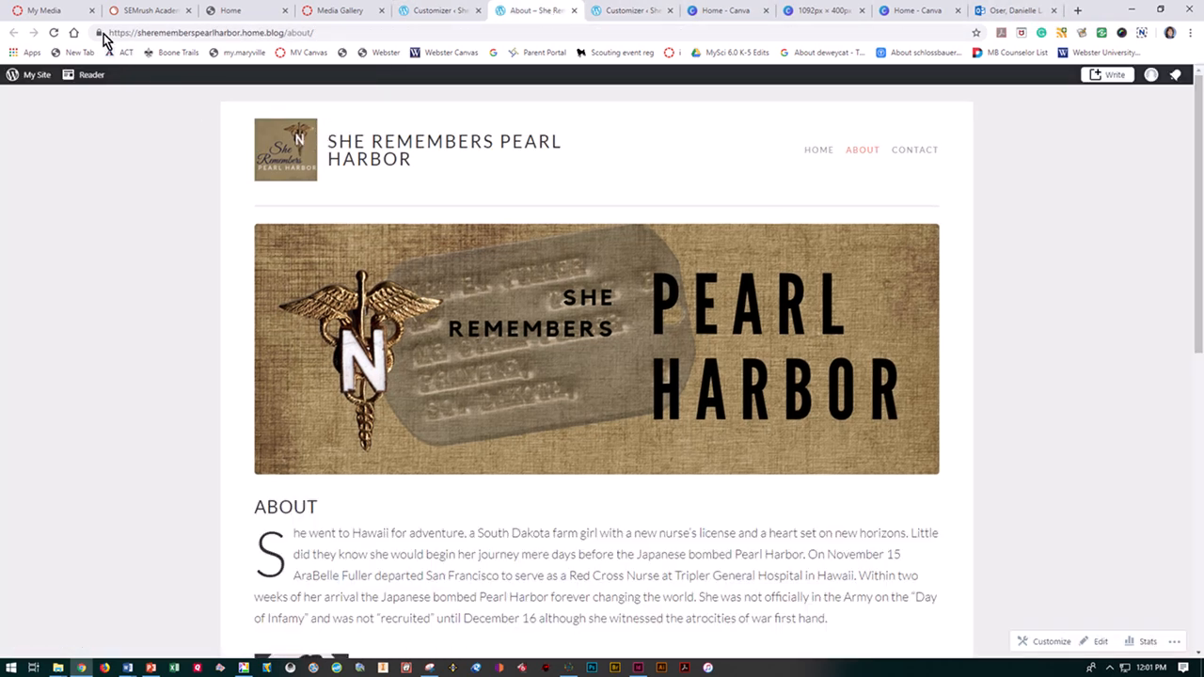
left_click(54, 32)
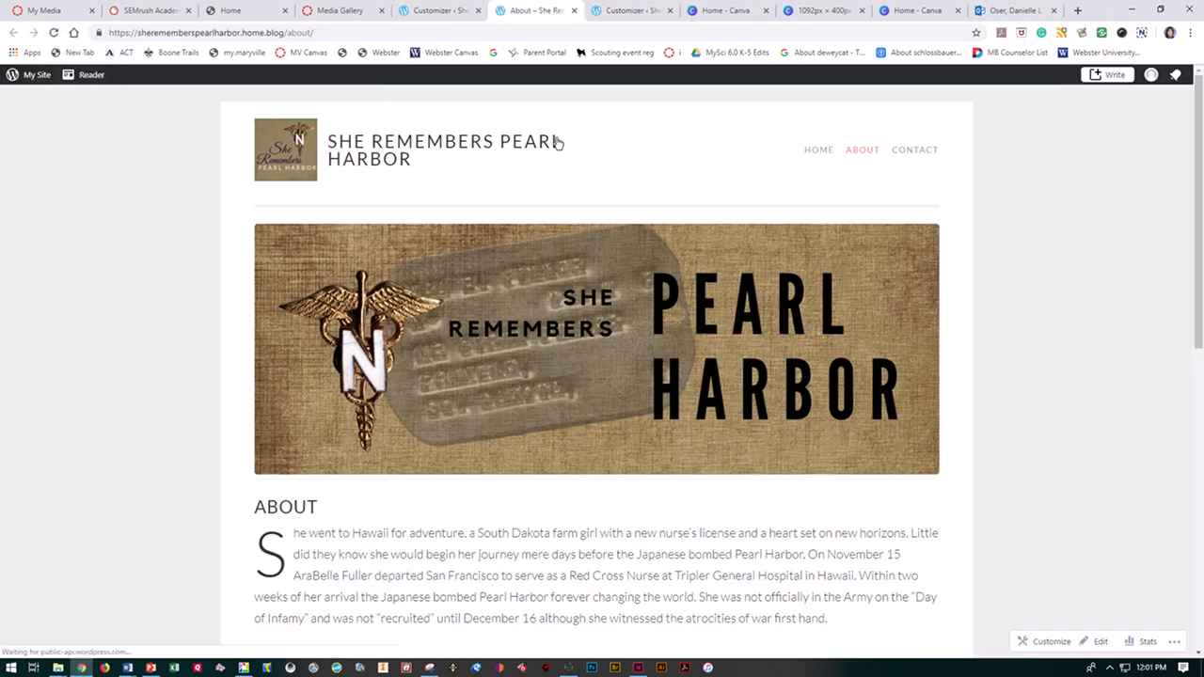
left_click(820, 150)
scroll(535, 334, "down", 1)
scroll(534, 334, "down", 10)
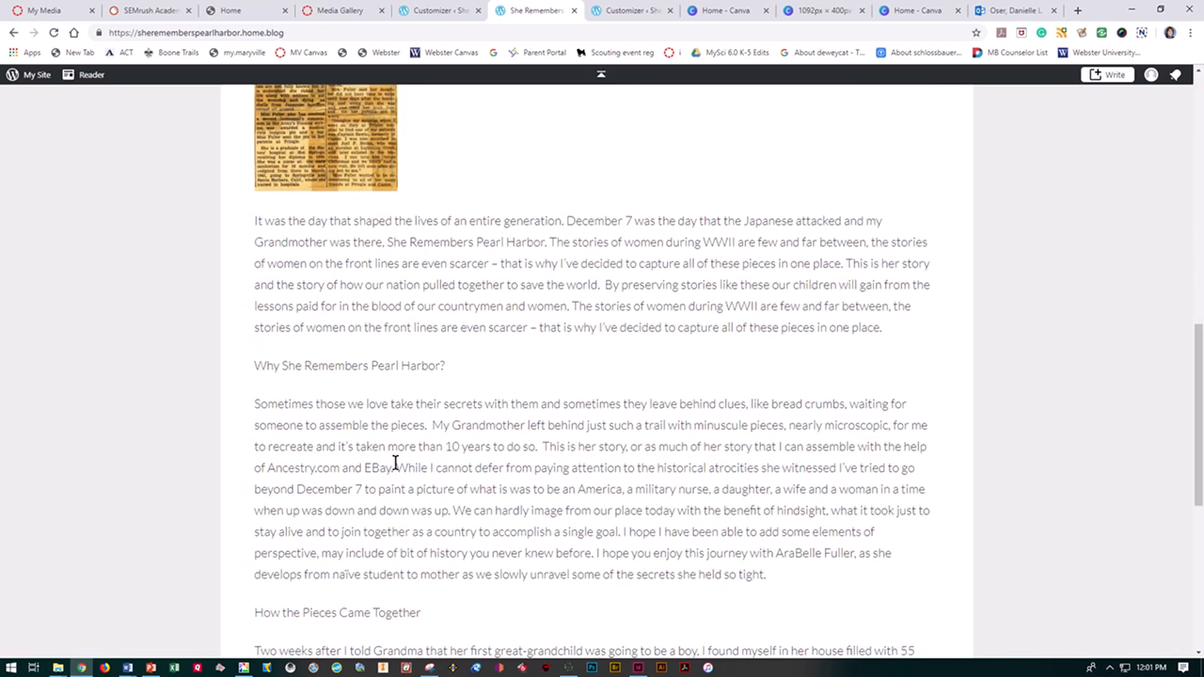
scroll(399, 467, "down", 3)
scroll(407, 445, "up", 10)
scroll(418, 420, "up", 1)
left_click(878, 150)
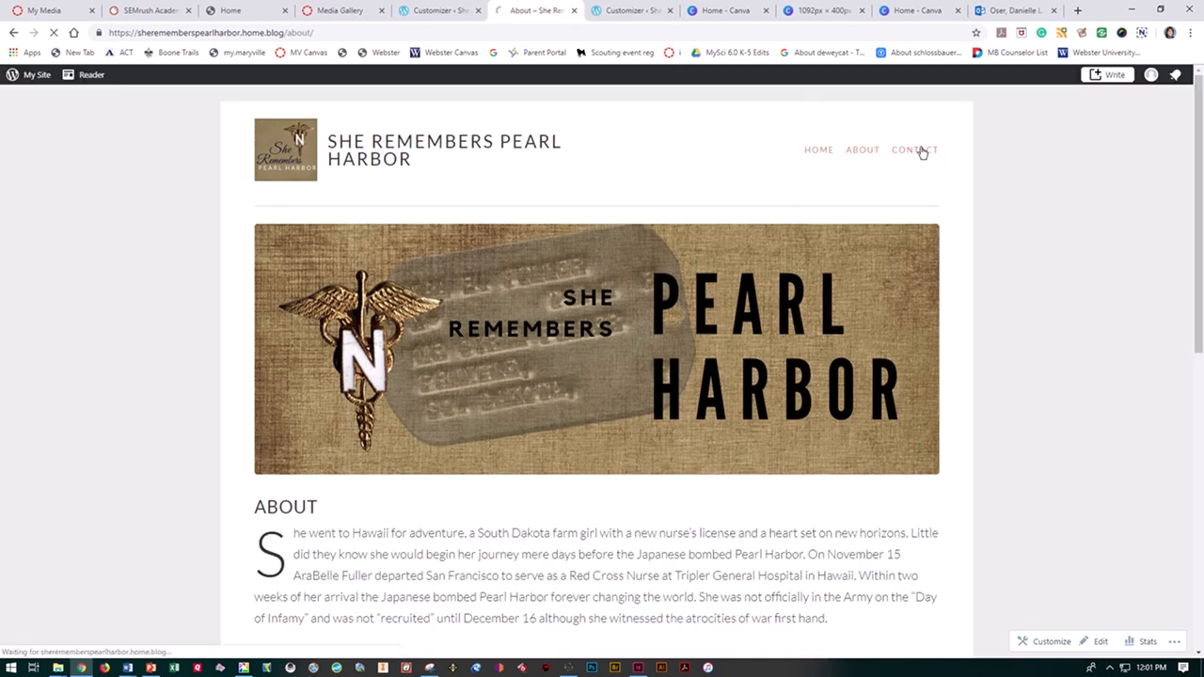
scroll(688, 503, "down", 3)
scroll(686, 490, "down", 2)
scroll(684, 481, "up", 5)
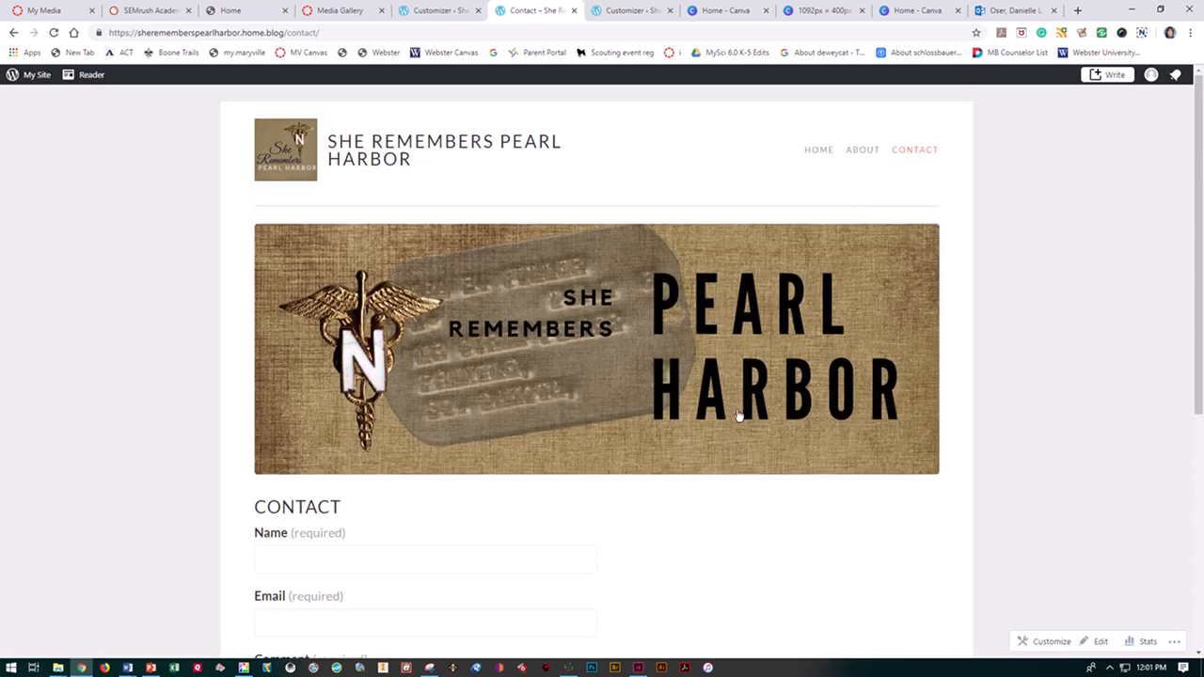
- Leave the customizer, open the Contact page for editing, and show its document settings
left_click(439, 10)
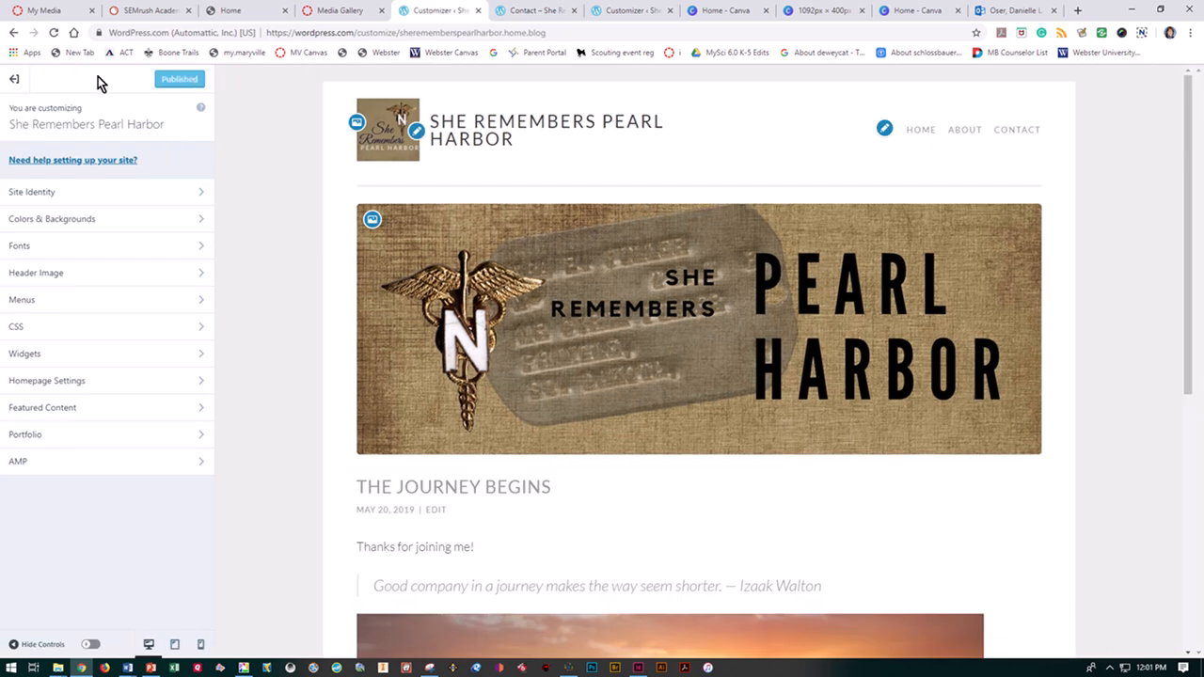
left_click(14, 79)
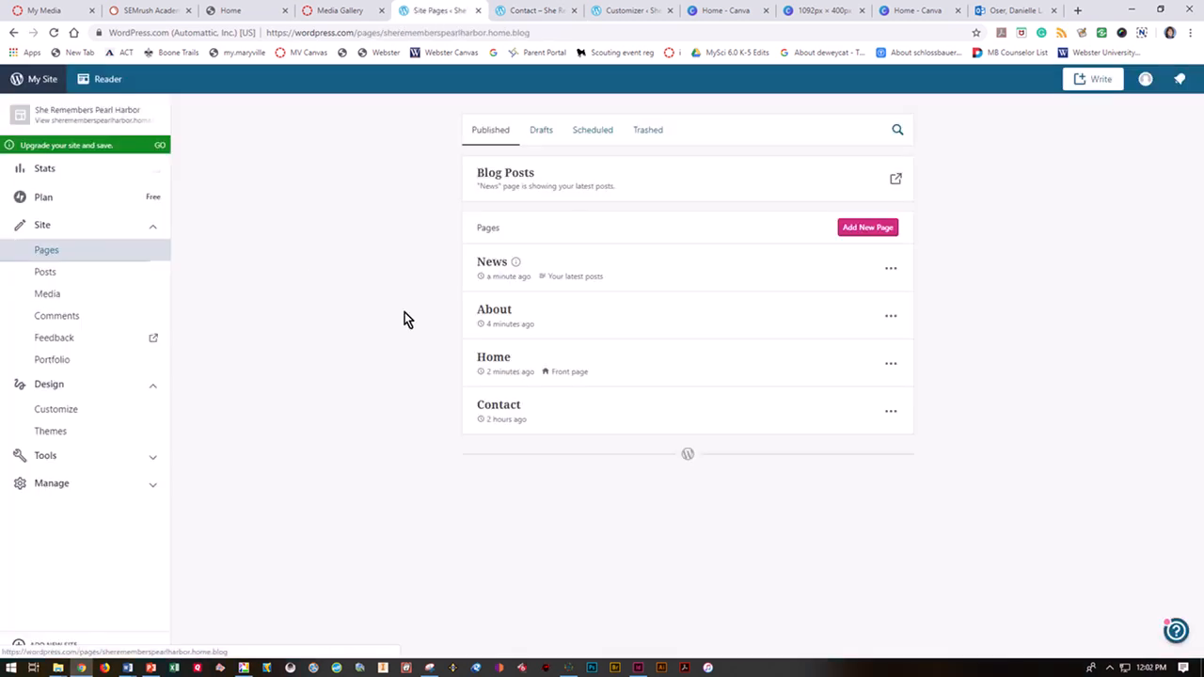
left_click(492, 409)
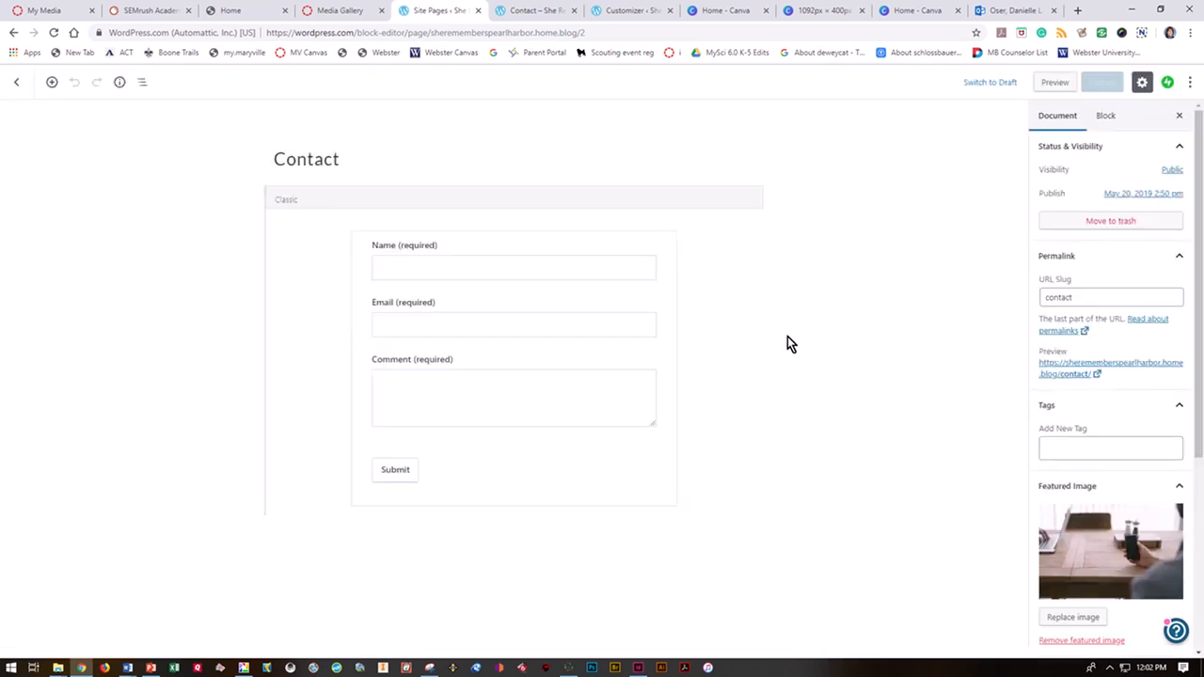
left_click(389, 478)
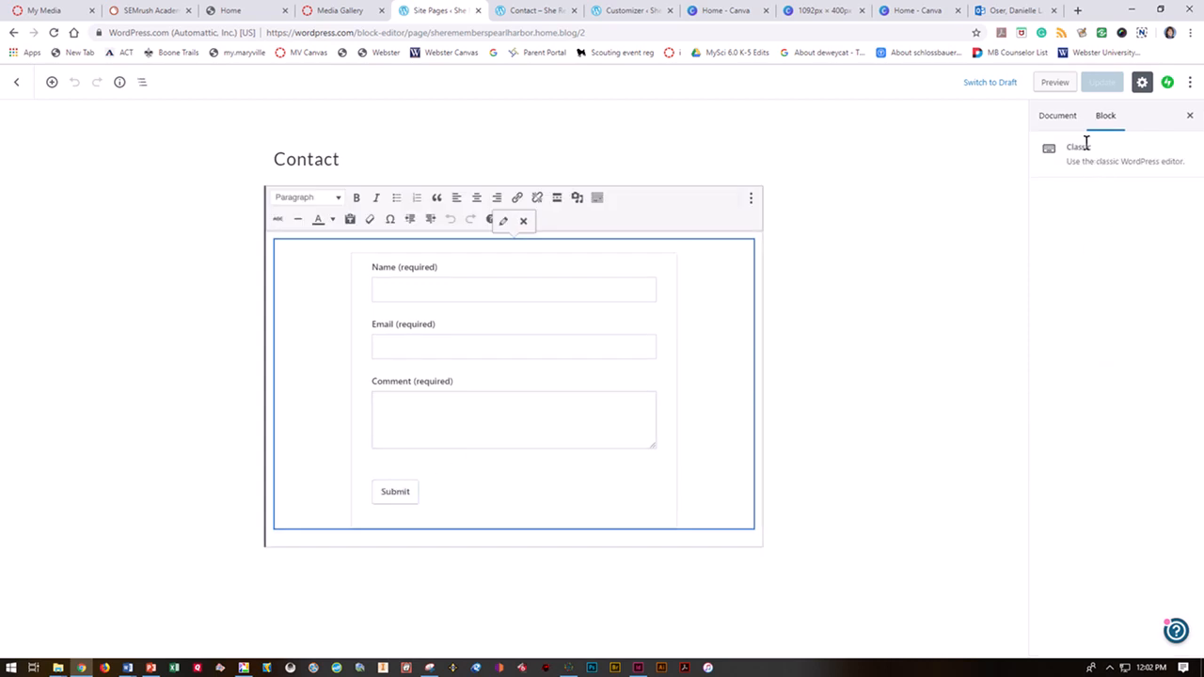
left_click(1059, 117)
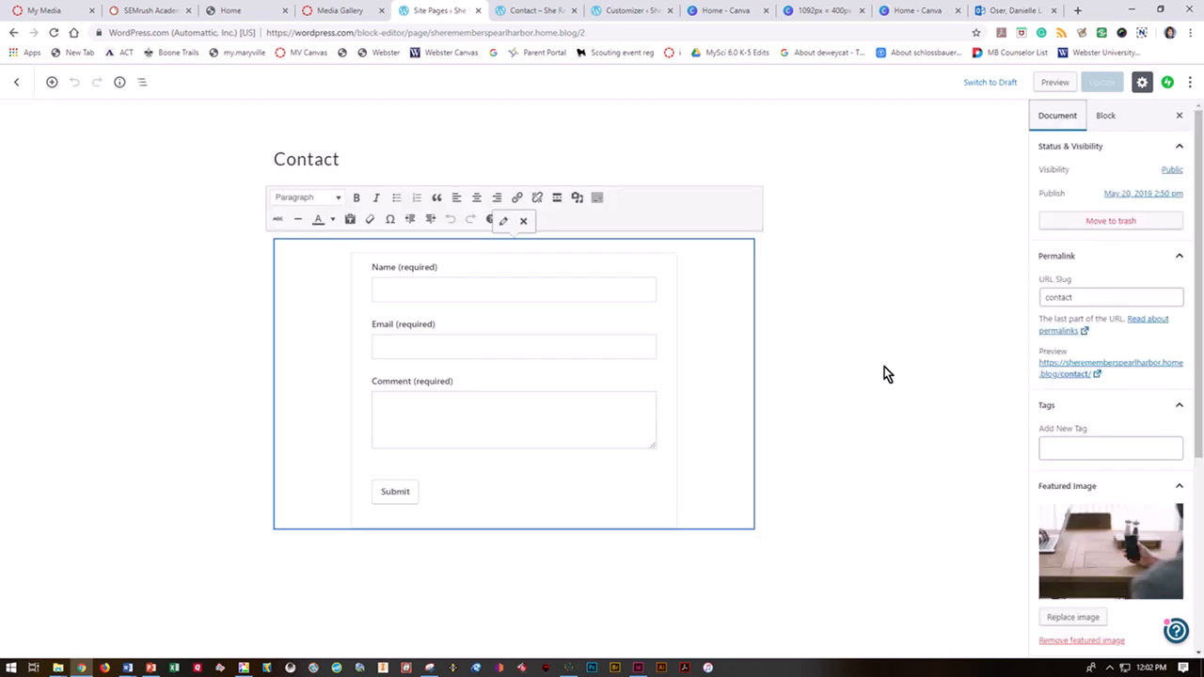
- Replace the Contact page's featured image with the square She Remembers Pearl Harbor logo from the media library
scroll(1202, 471, "down", 1)
scroll(1201, 472, "down", 2)
left_click(1066, 348)
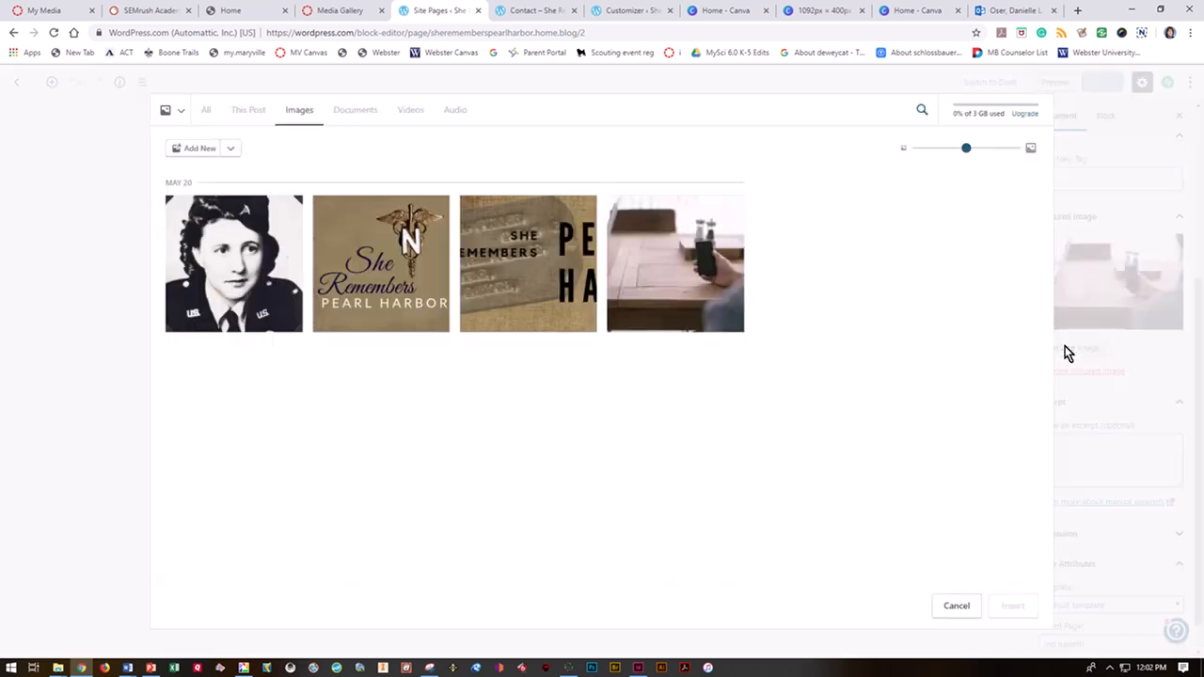
left_click(409, 284)
left_click(1013, 607)
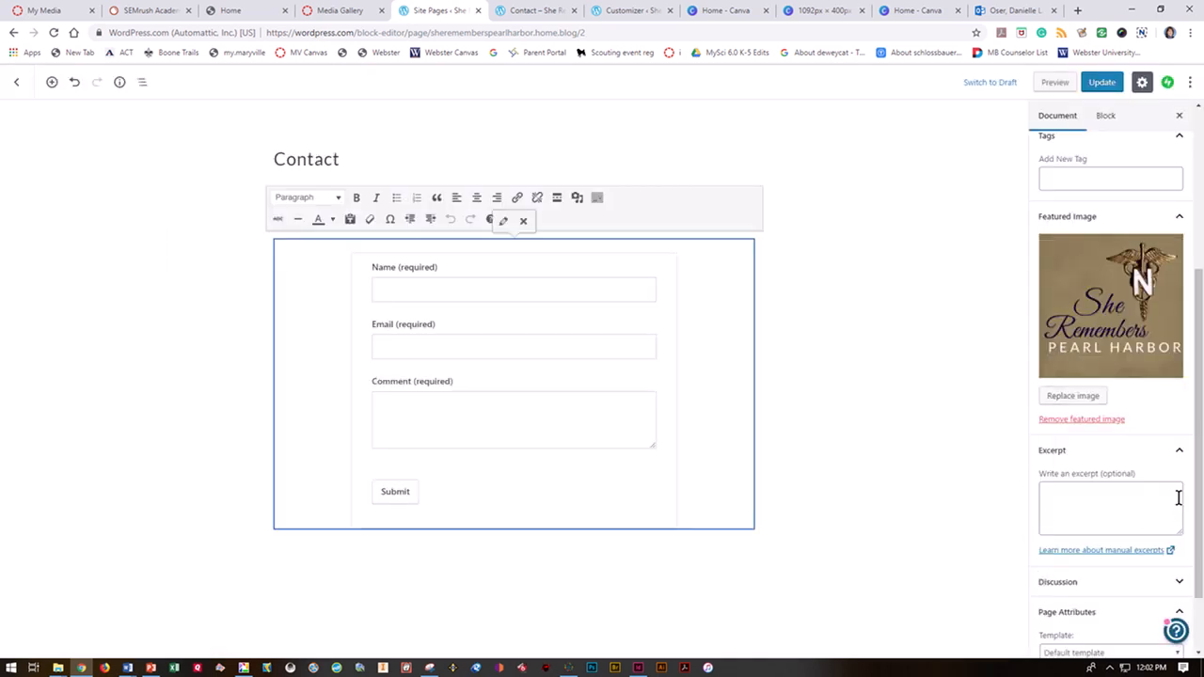
left_click_drag(1198, 488, 1115, 629)
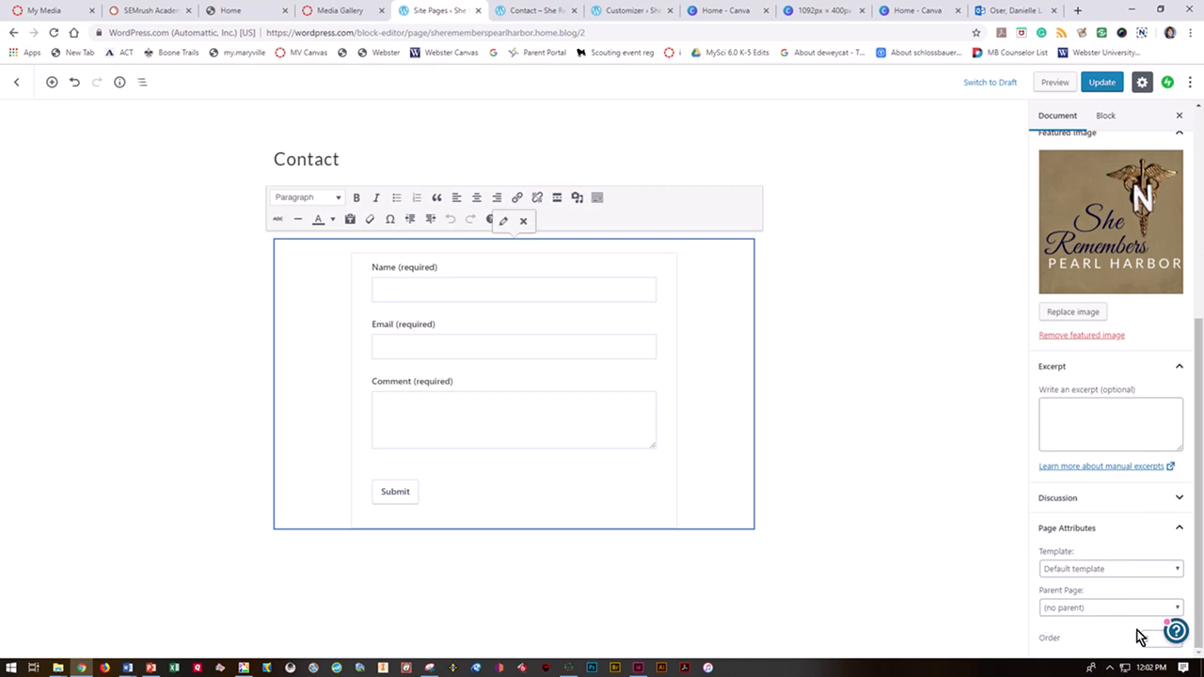
- Update the Contact page and switch to its live version
left_click(1107, 86)
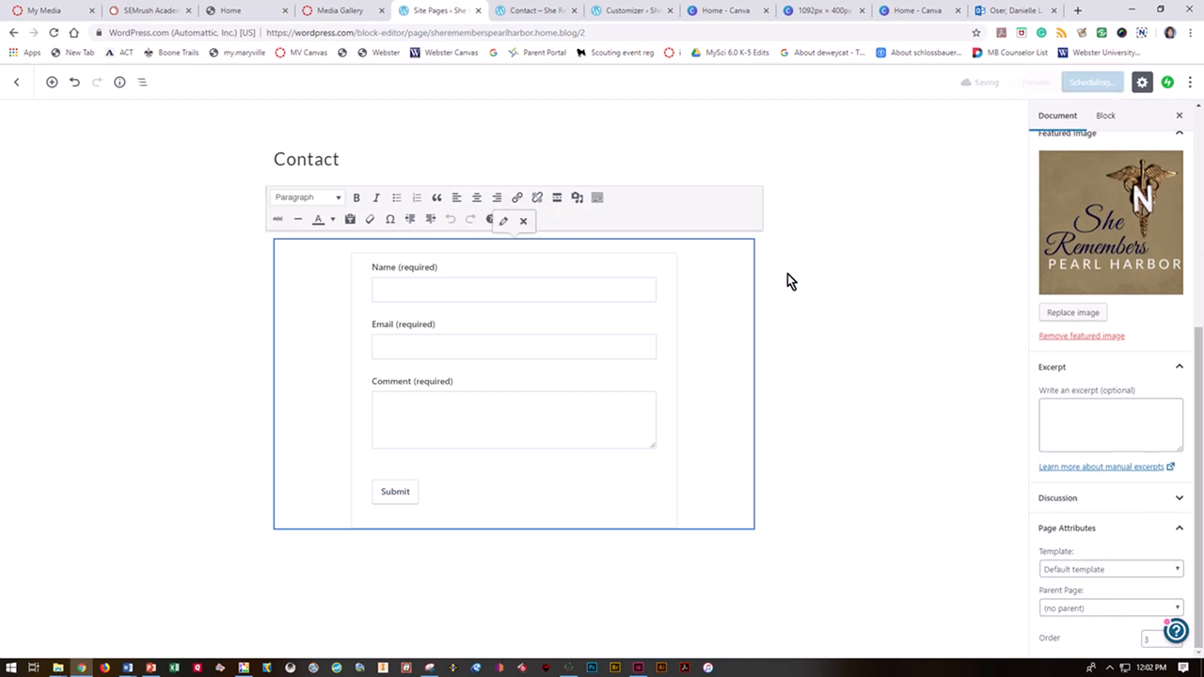
left_click(525, 11)
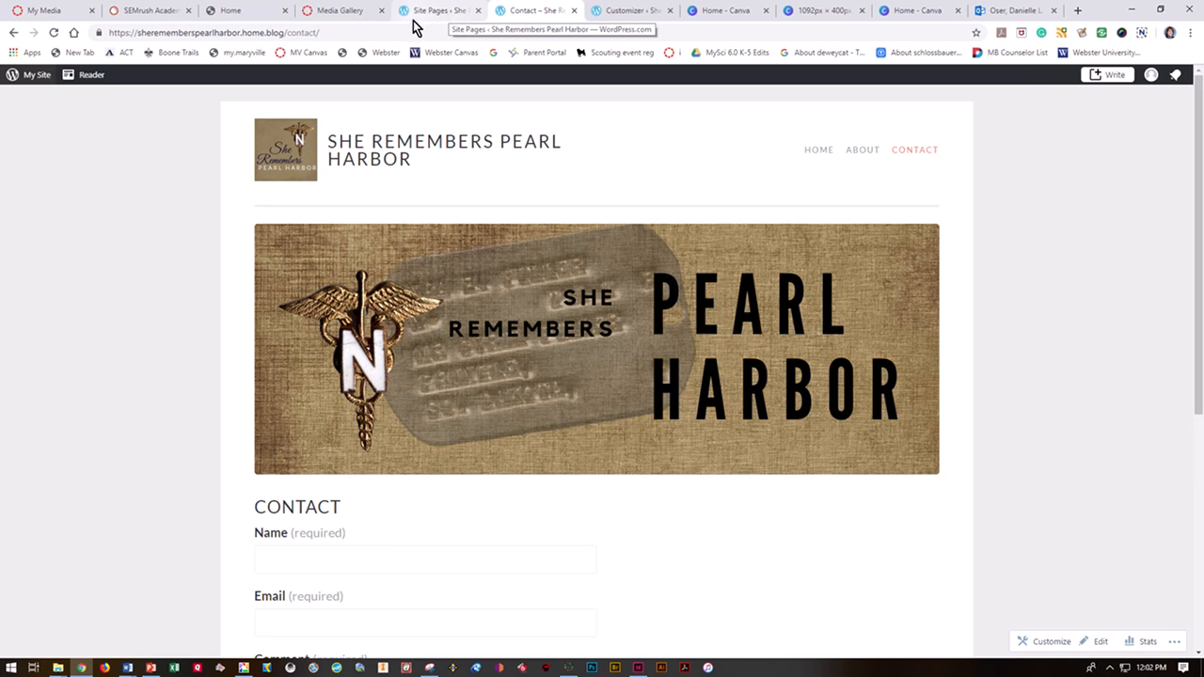
mouse_move(569, 670)
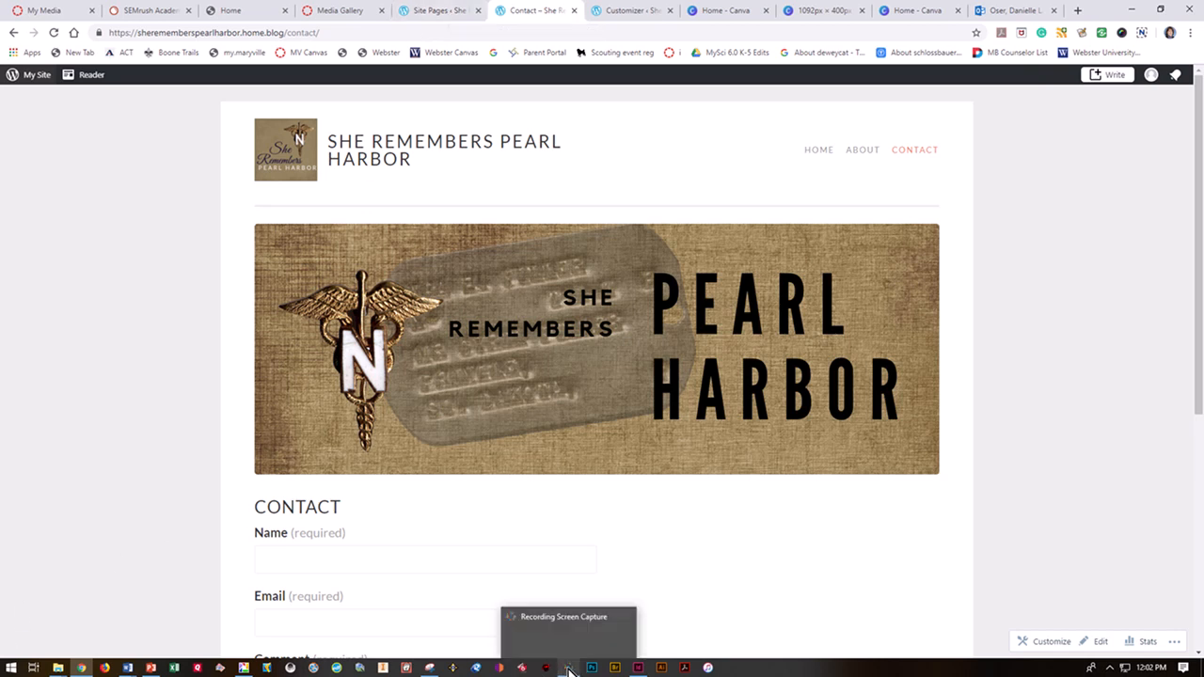